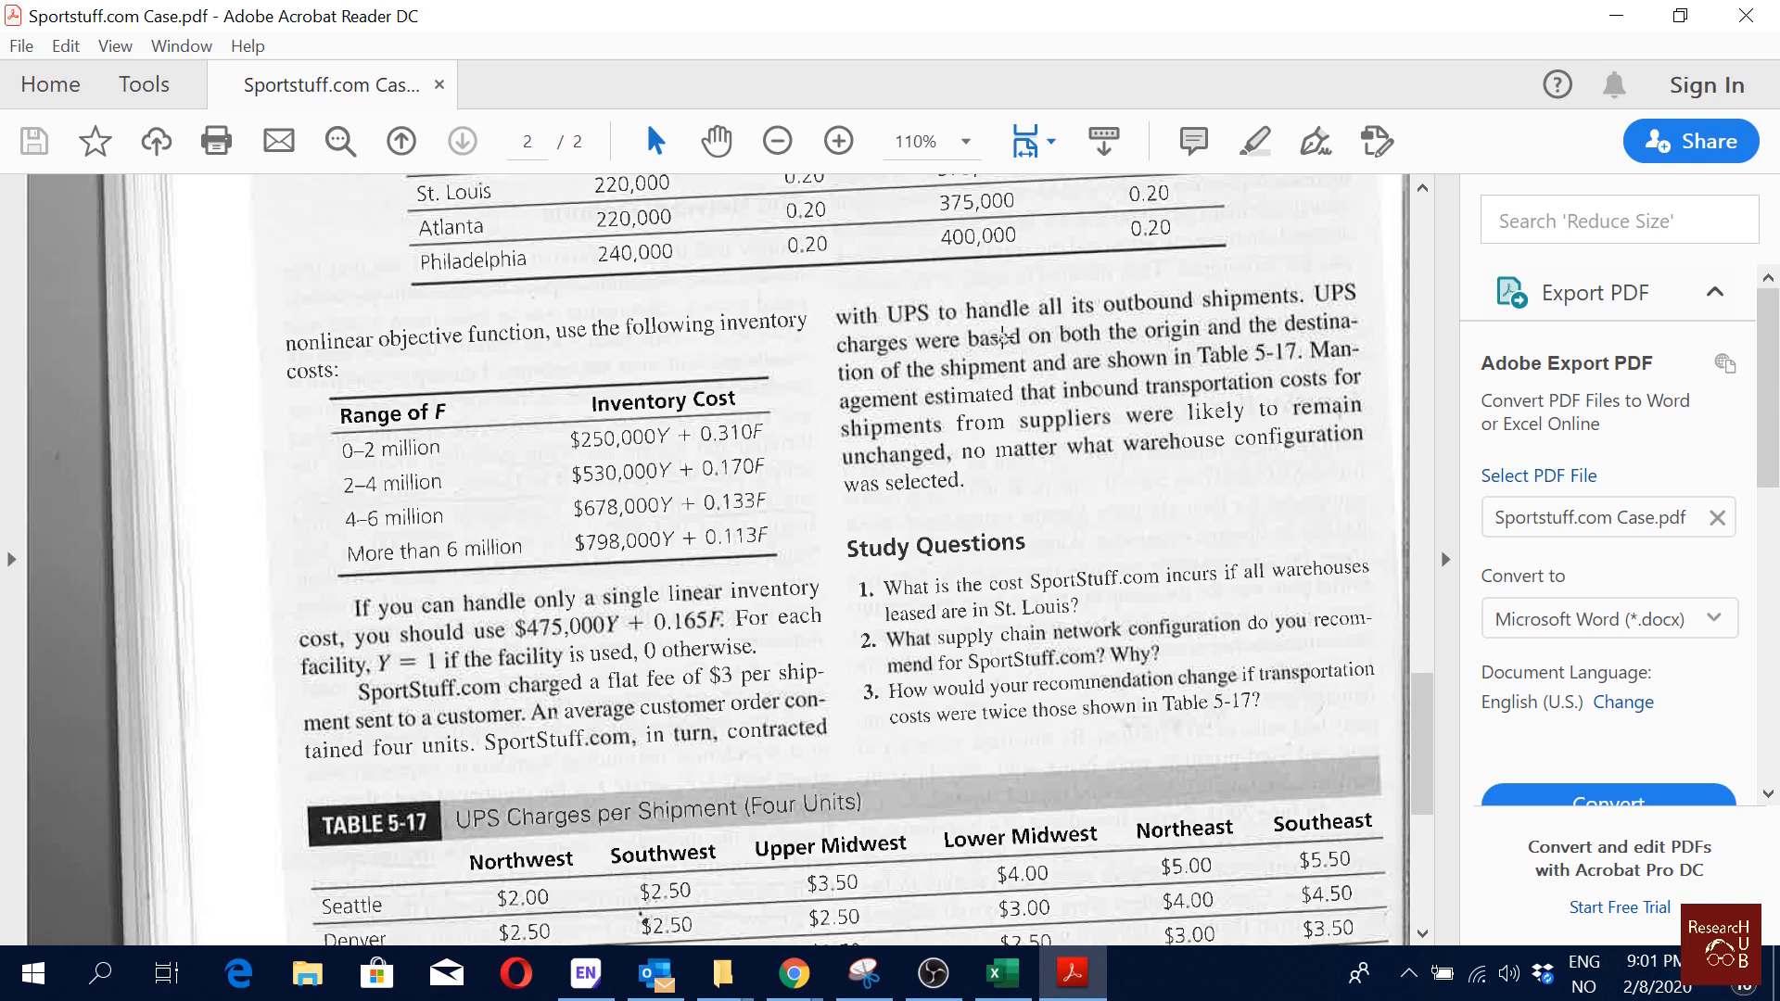
Step: Put away the case PDF, return to the Excel workbook, and examine the decision variables and Seattle's capacity constraint formula
left_click(1615, 16)
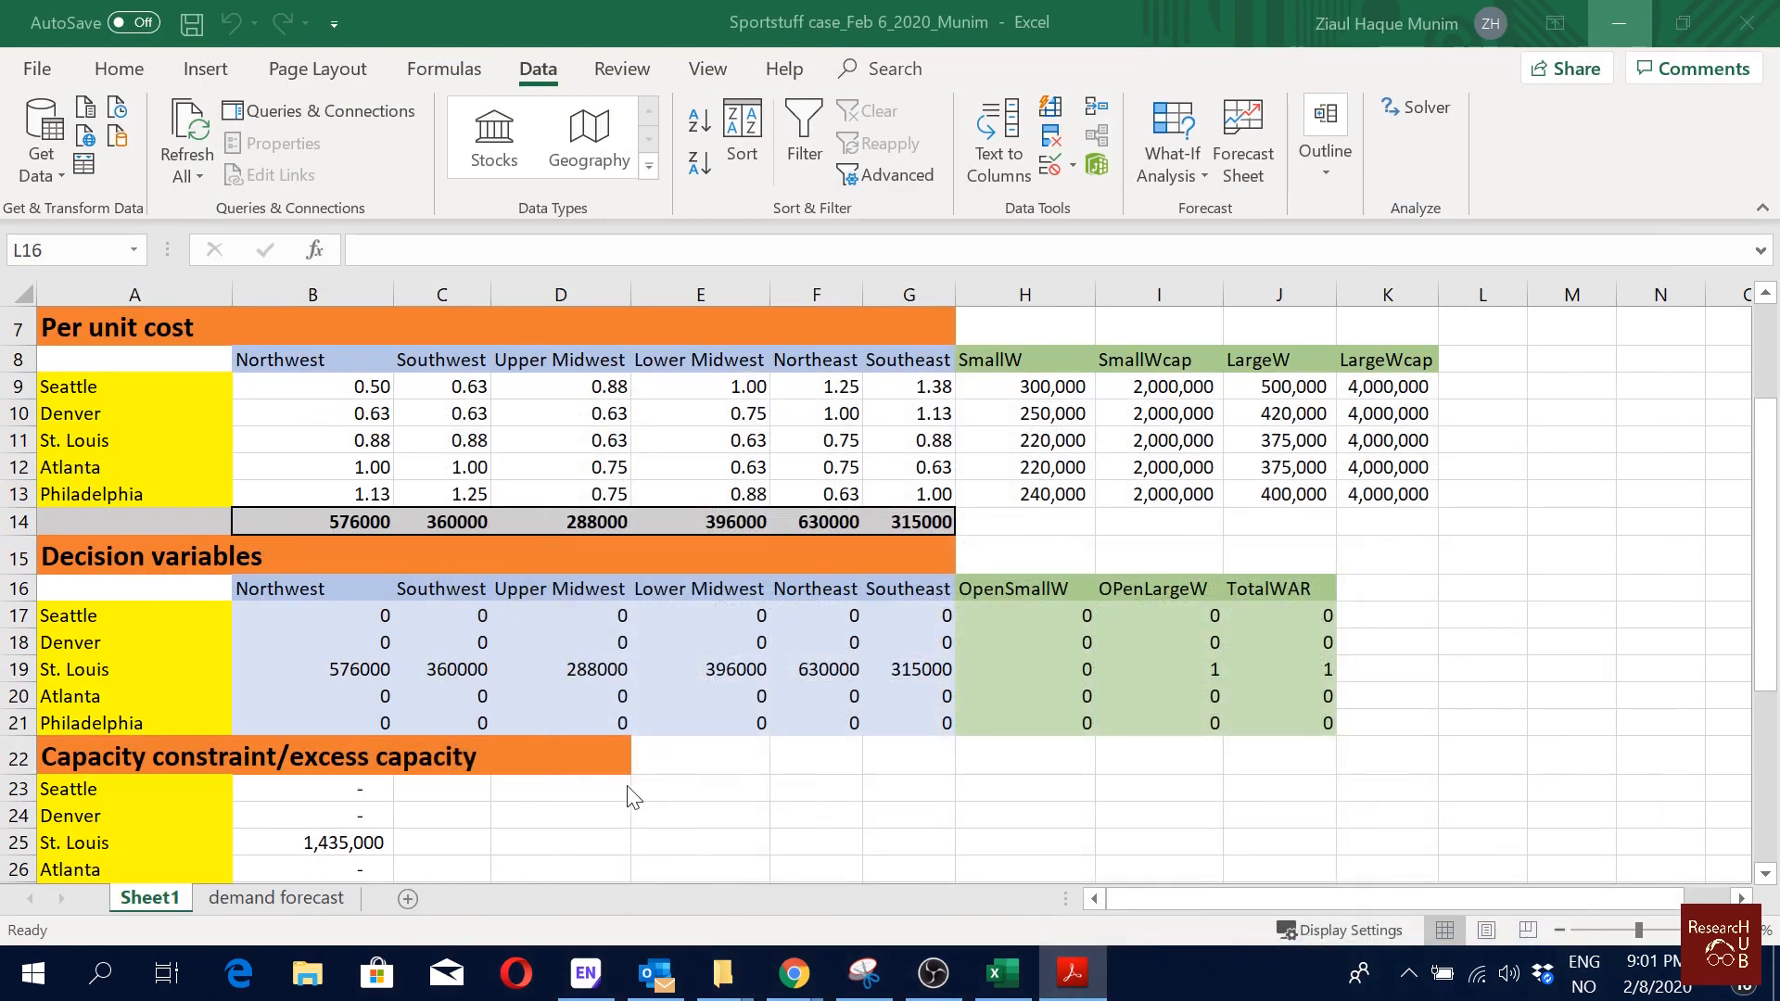
left_click(682, 815)
scroll(683, 815, "down", 1)
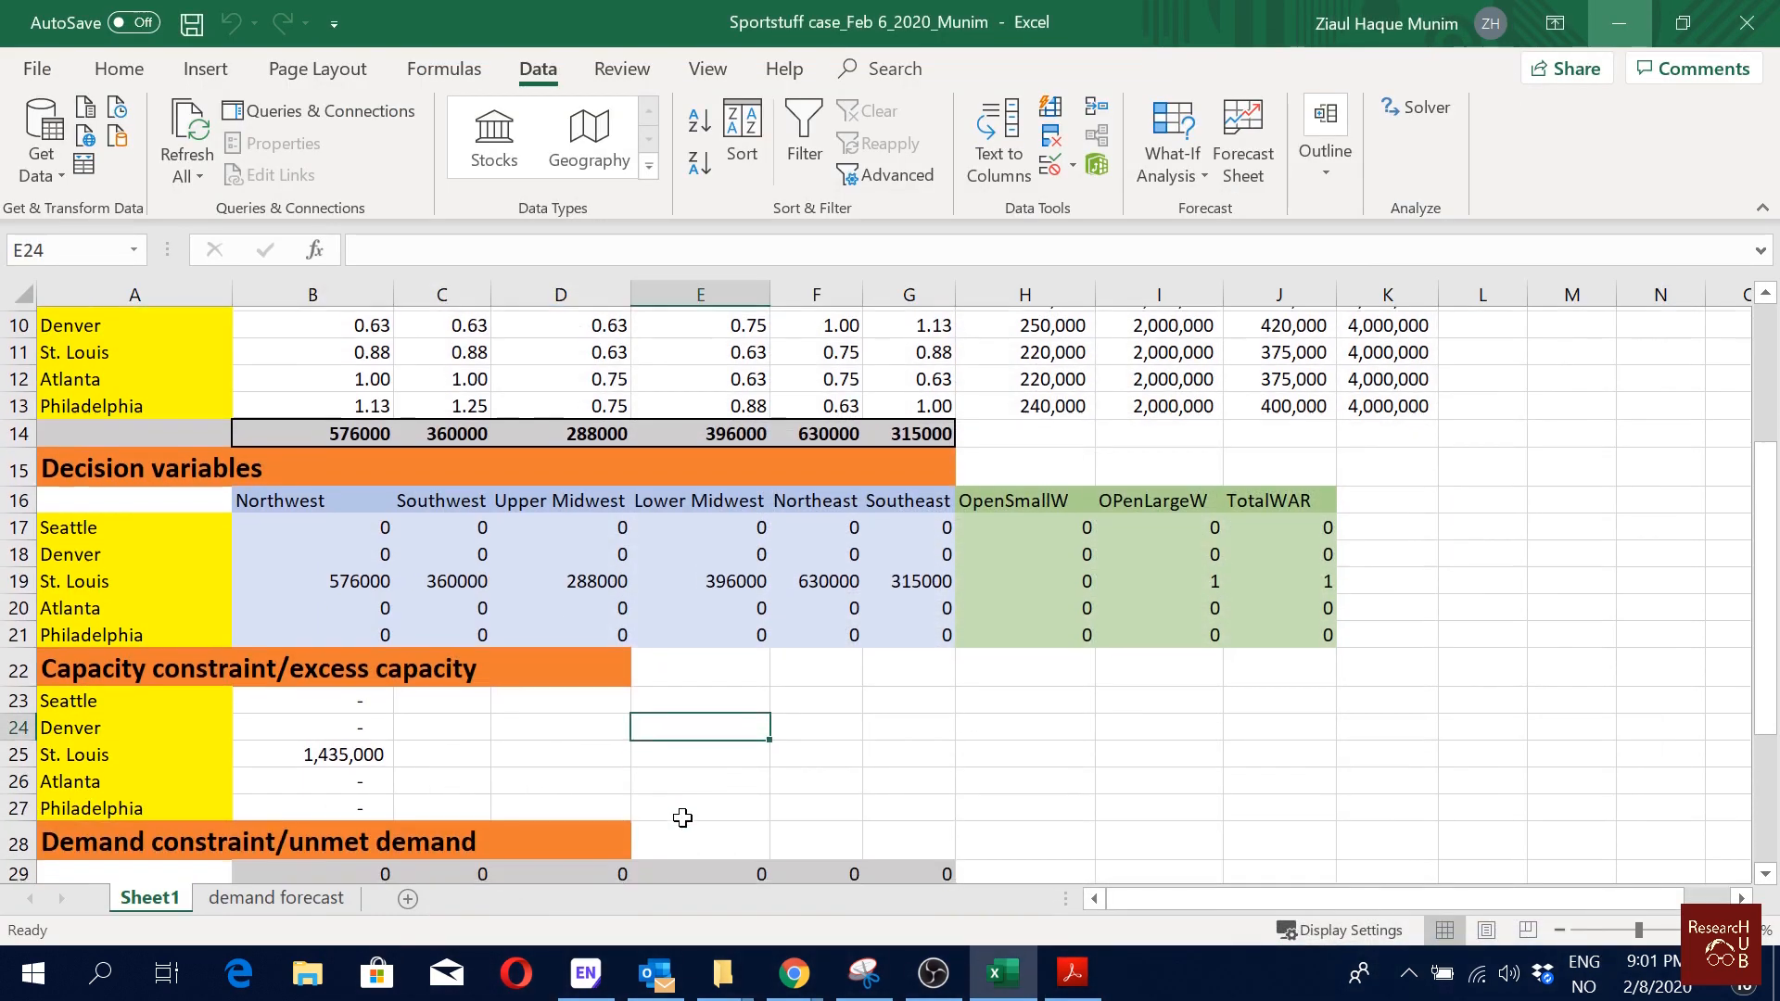
scroll(683, 815, "up", 1)
left_click(470, 675)
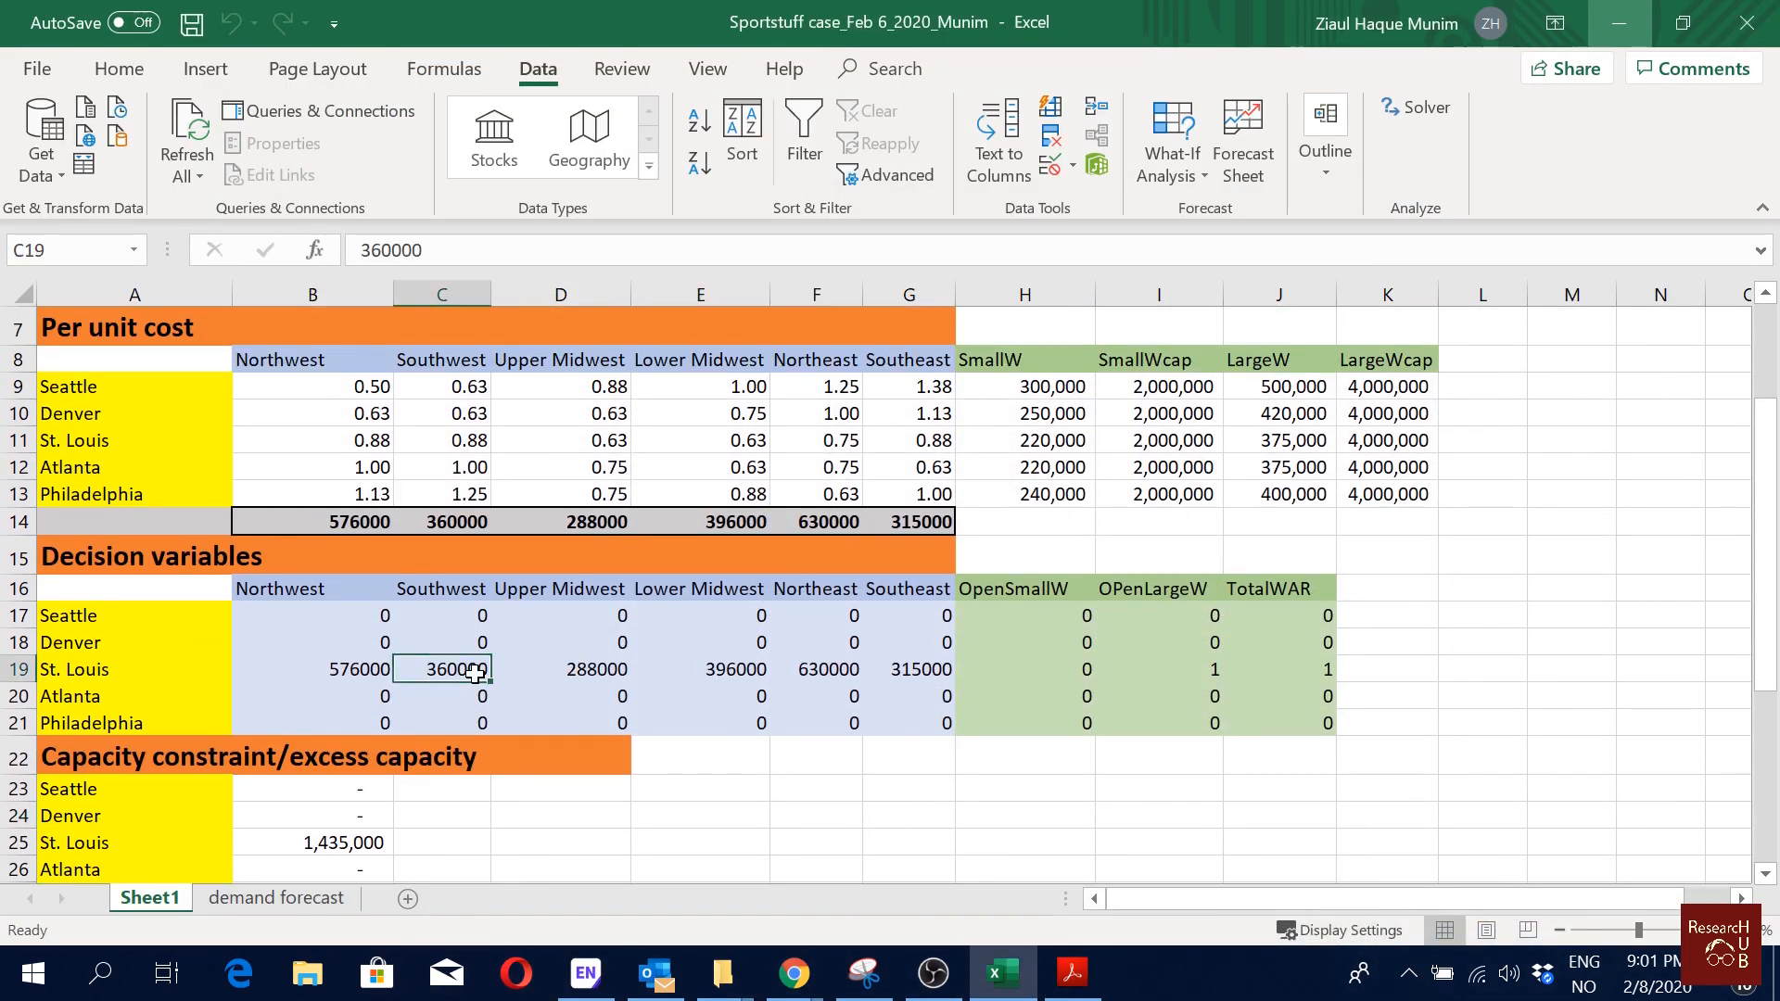
scroll(529, 598, "down", 1)
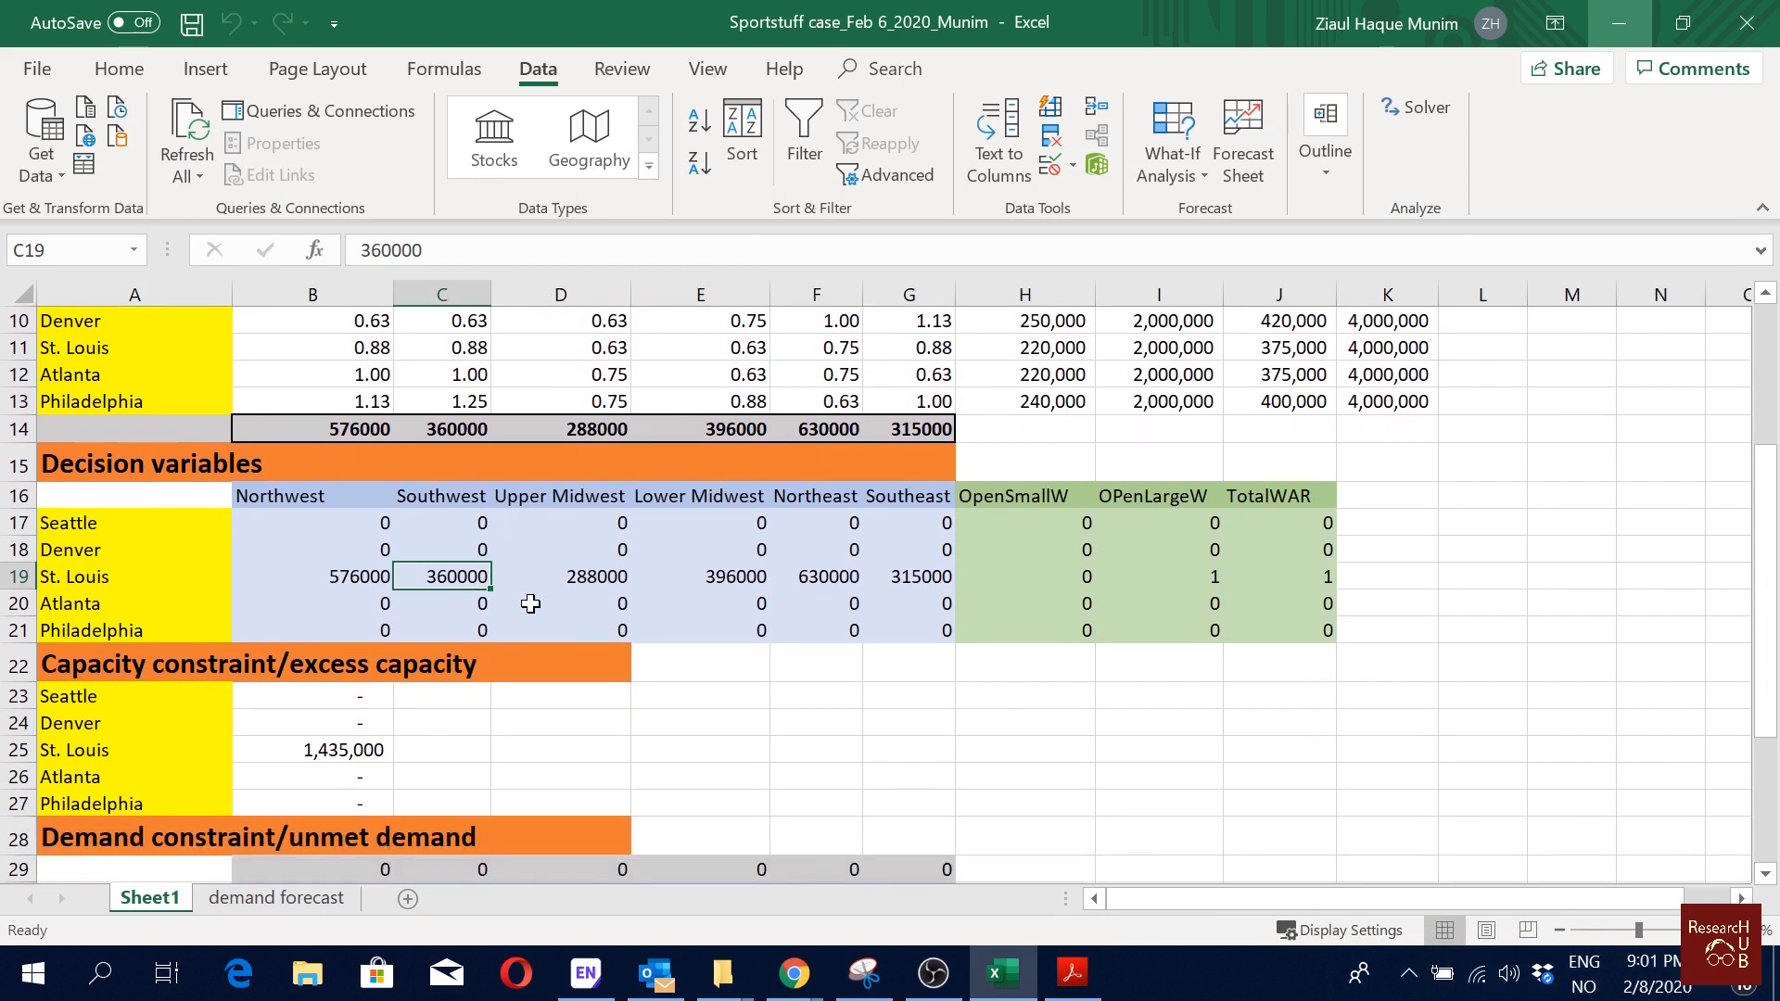
left_click(363, 703)
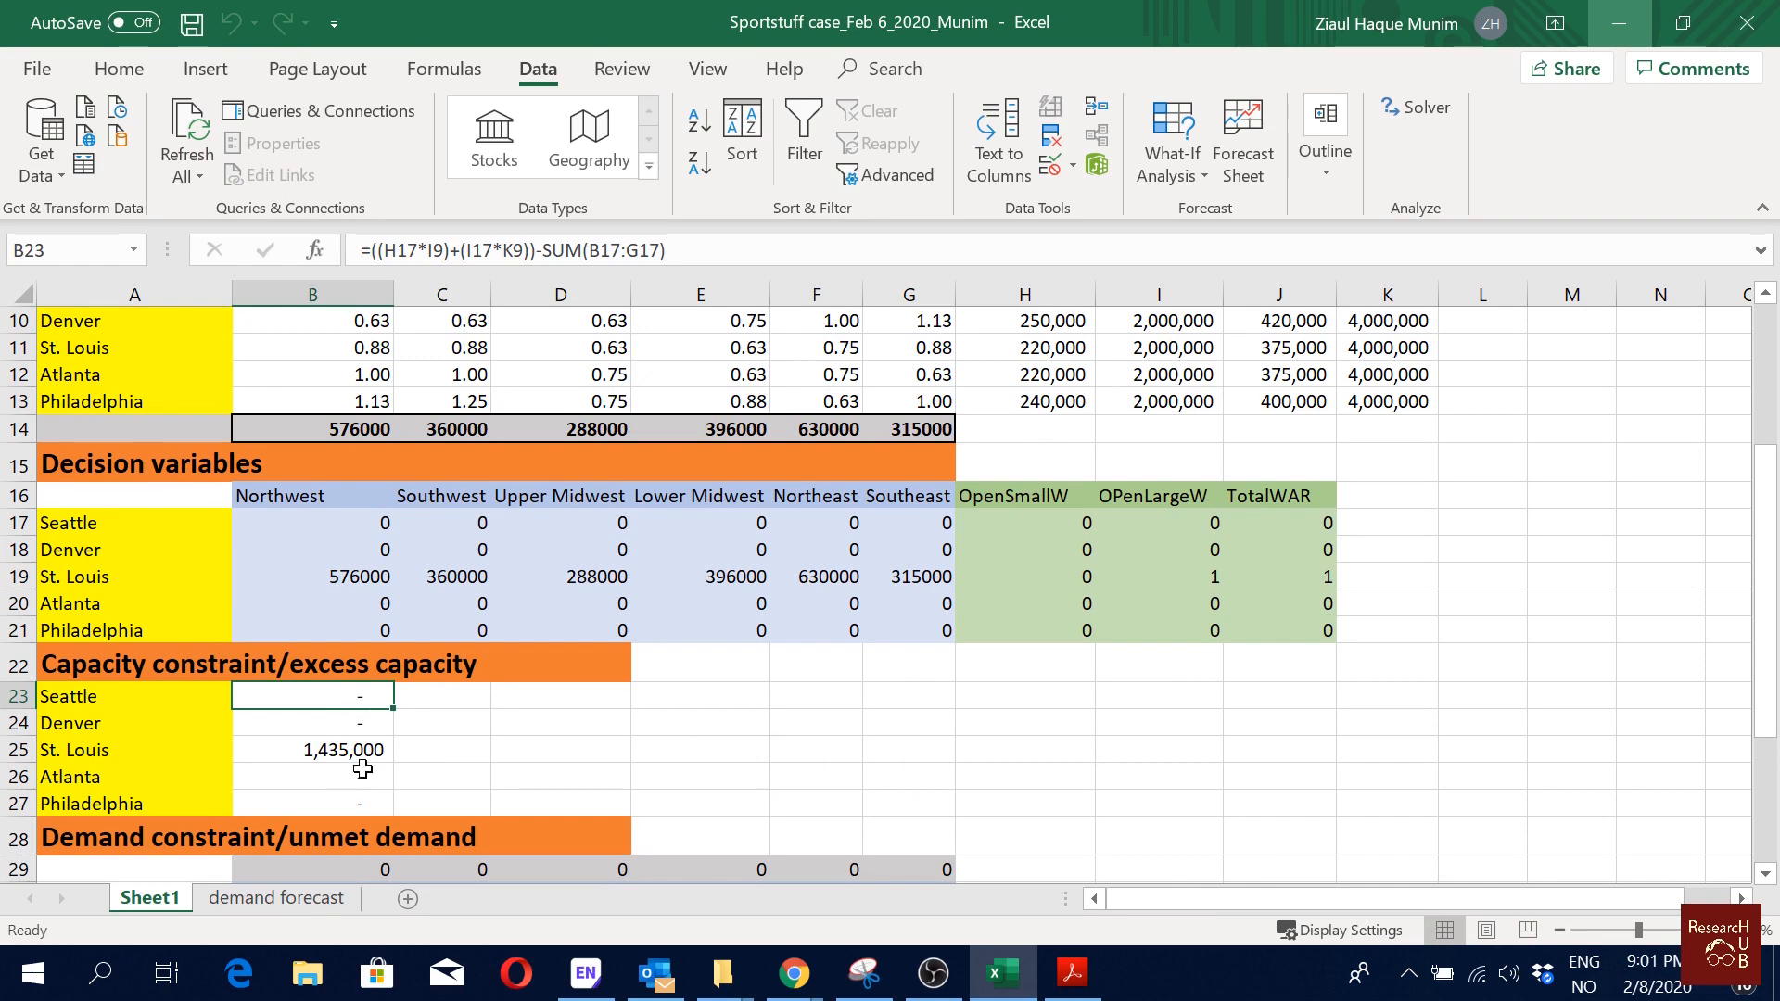
Step: Examine the objective function formulas for shipping, inventory holding, warehouse, shipping cost recoup and total cost
scroll(362, 768, "down", 3)
left_click(373, 709)
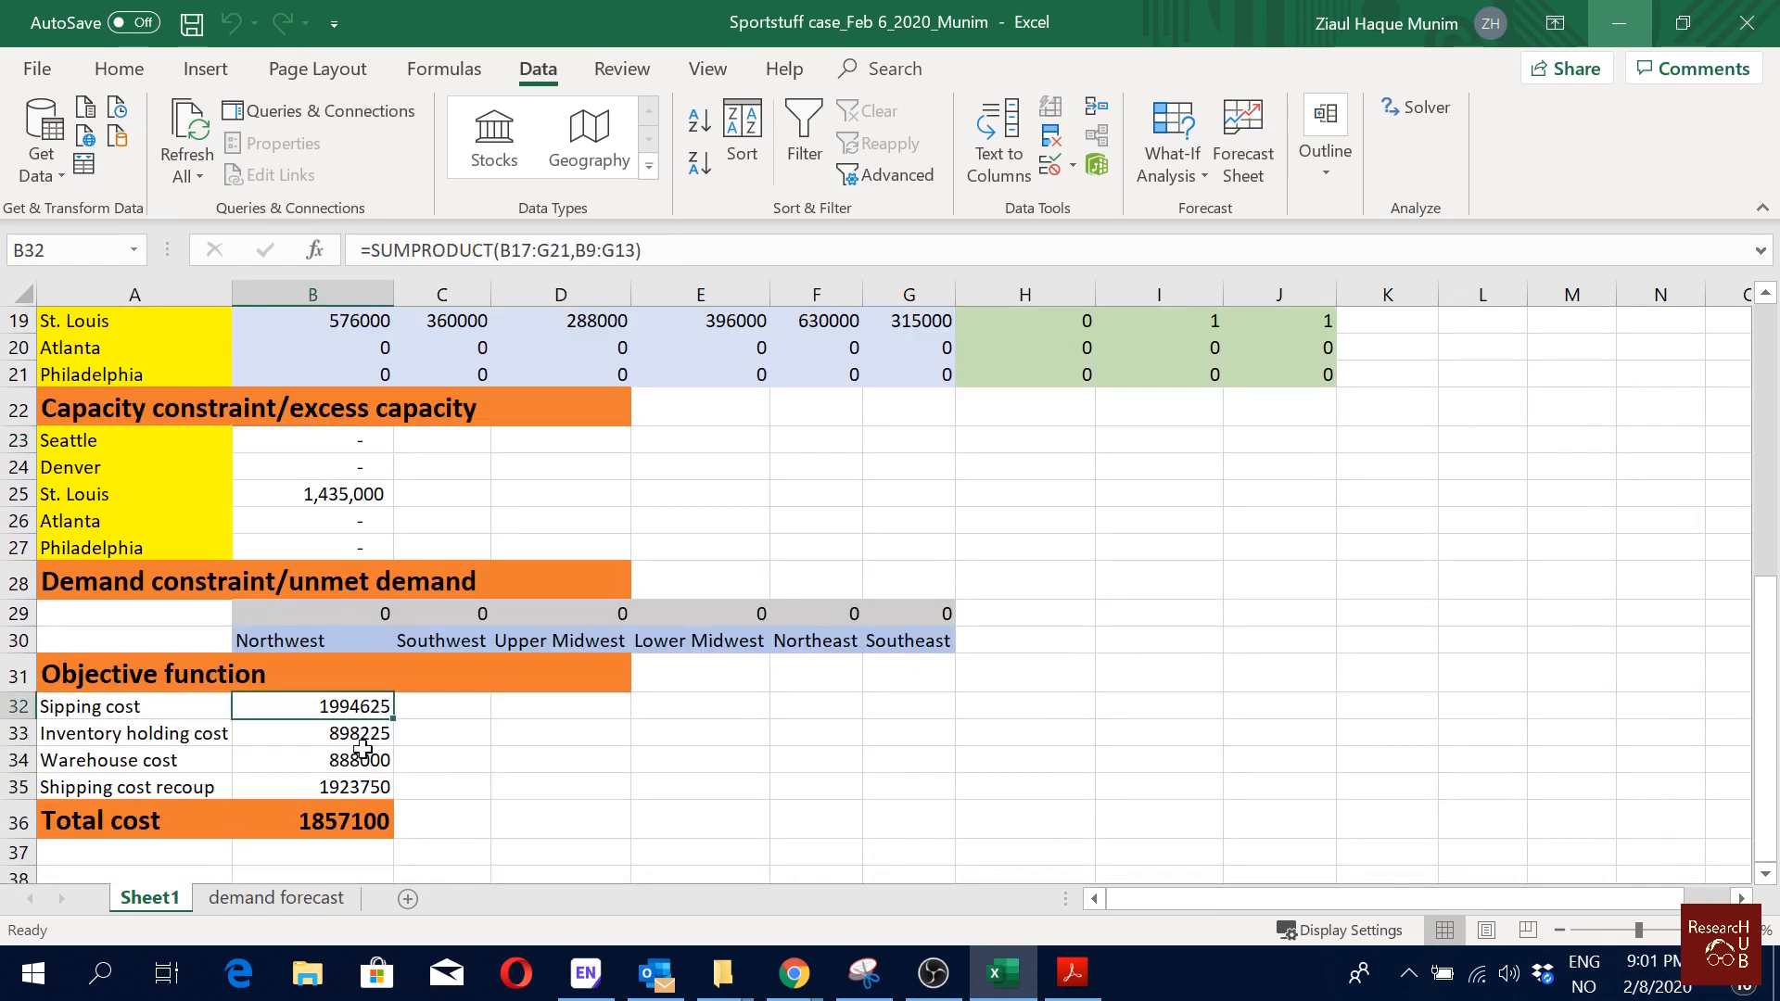
left_click(364, 733)
left_click(357, 762)
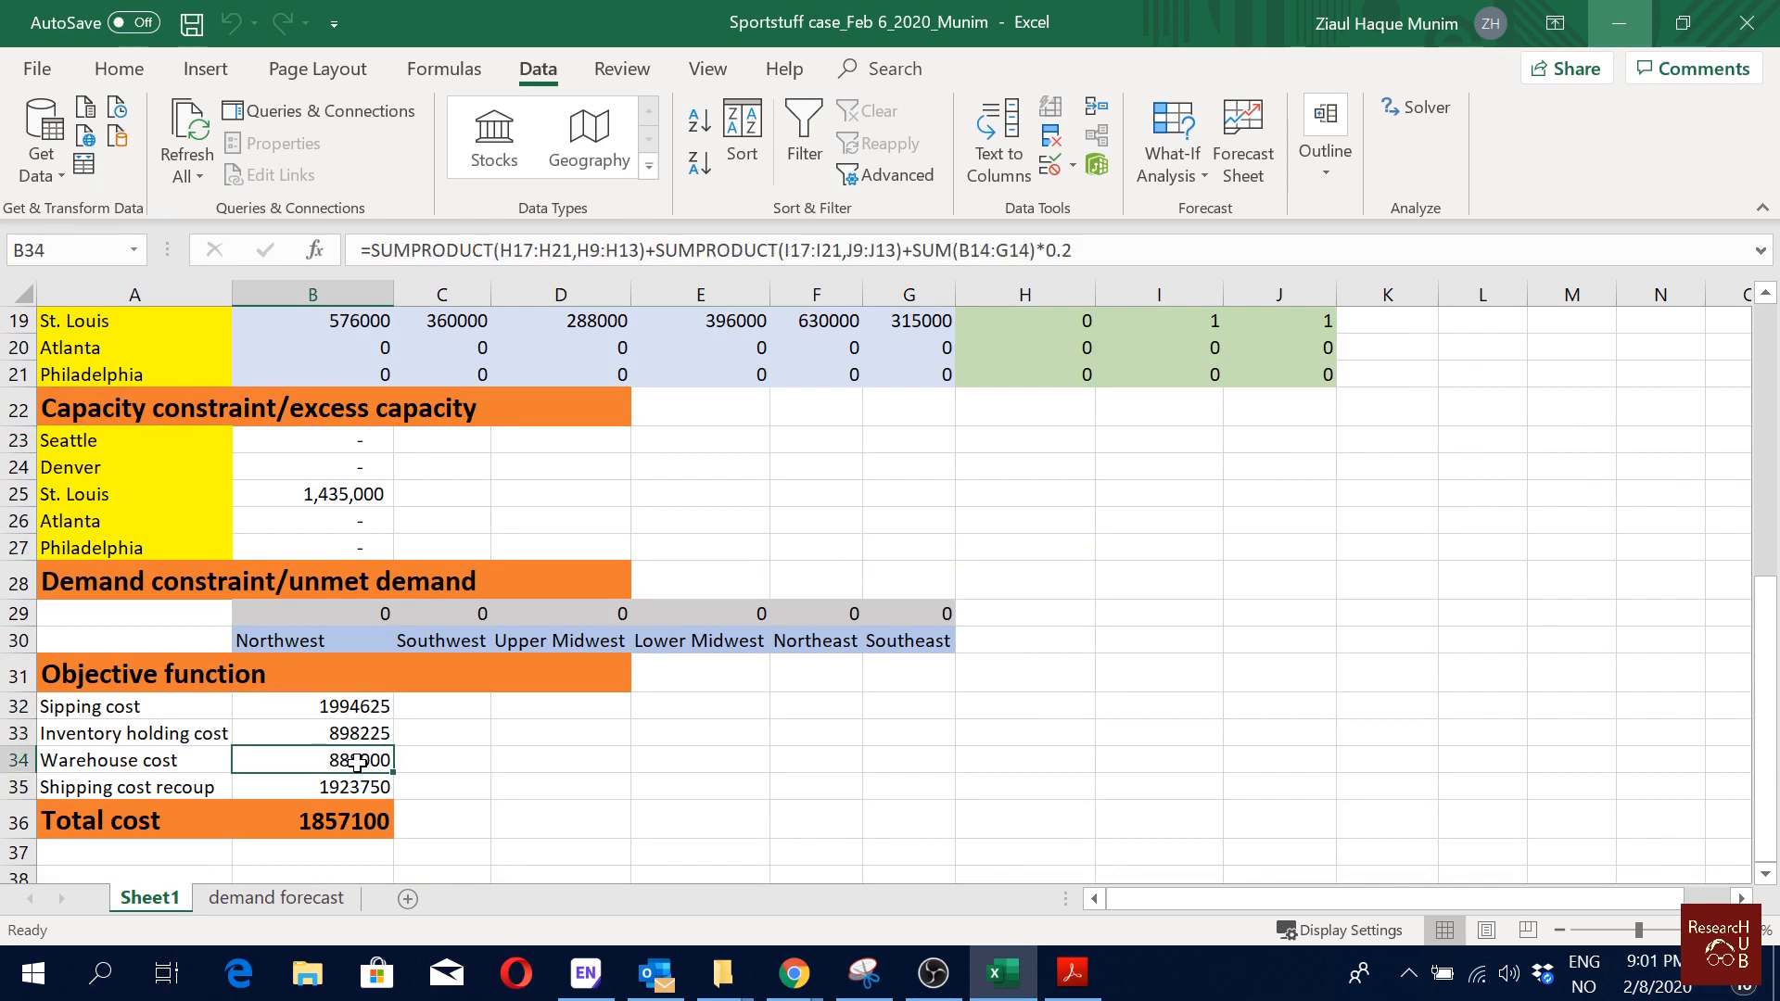
left_click(358, 786)
left_click(349, 819)
Step: Examine the capacity constraint formulas for St. Louis and Seattle and the St. Louis OpenSmallW decision cell
scroll(344, 806, "up", 2)
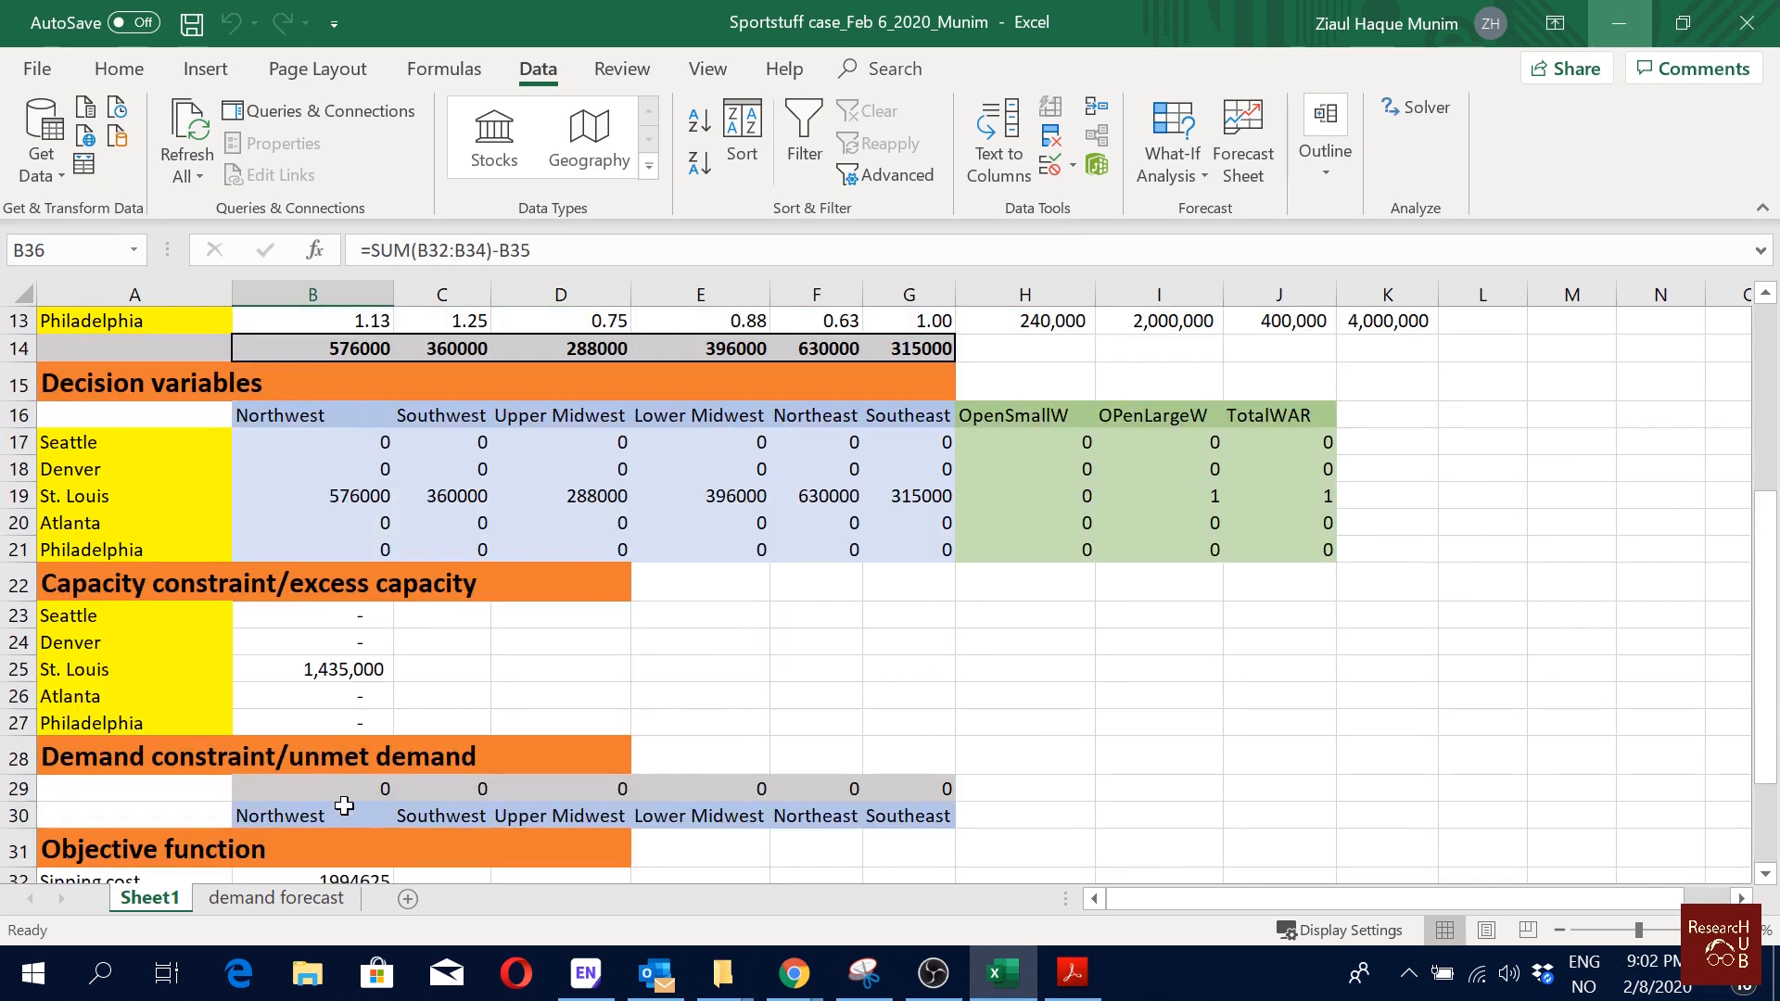
scroll(344, 807, "up", 1)
left_click(358, 752)
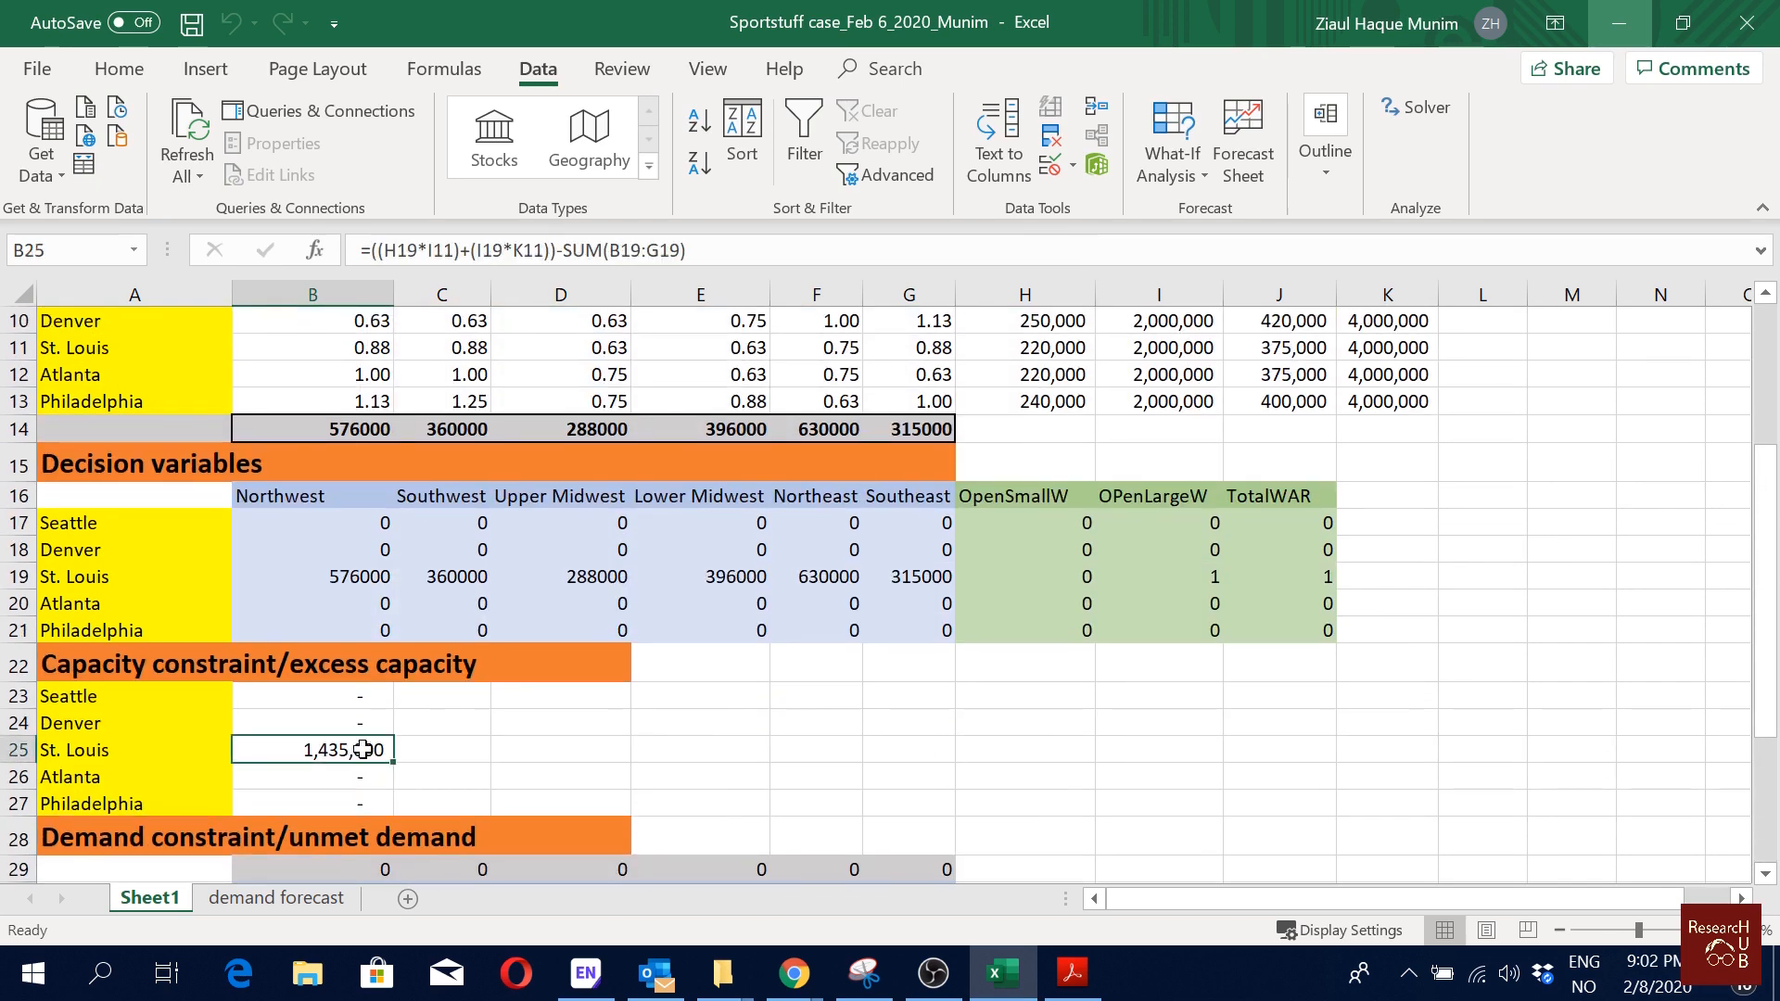
left_click(368, 702)
left_click(1084, 576)
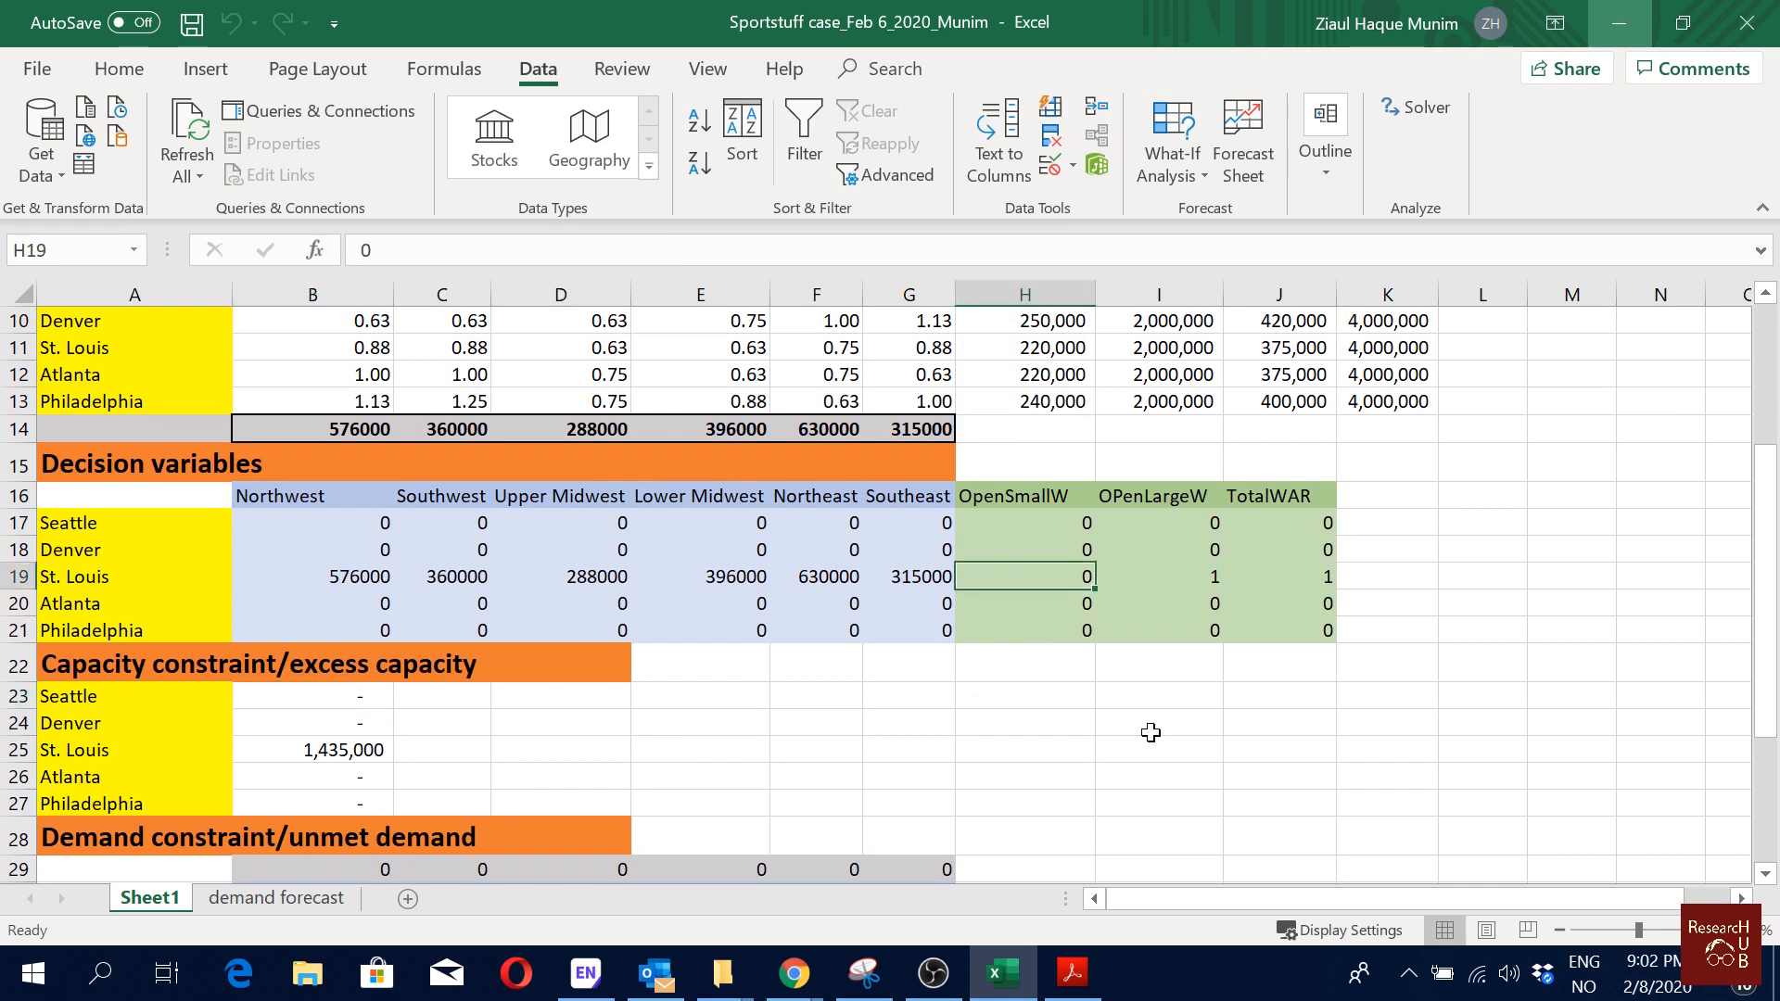
Step: Open Solver and reset all of its existing parameters and constraints
left_click(1416, 110)
left_click_drag(1229, 81, 1332, 41)
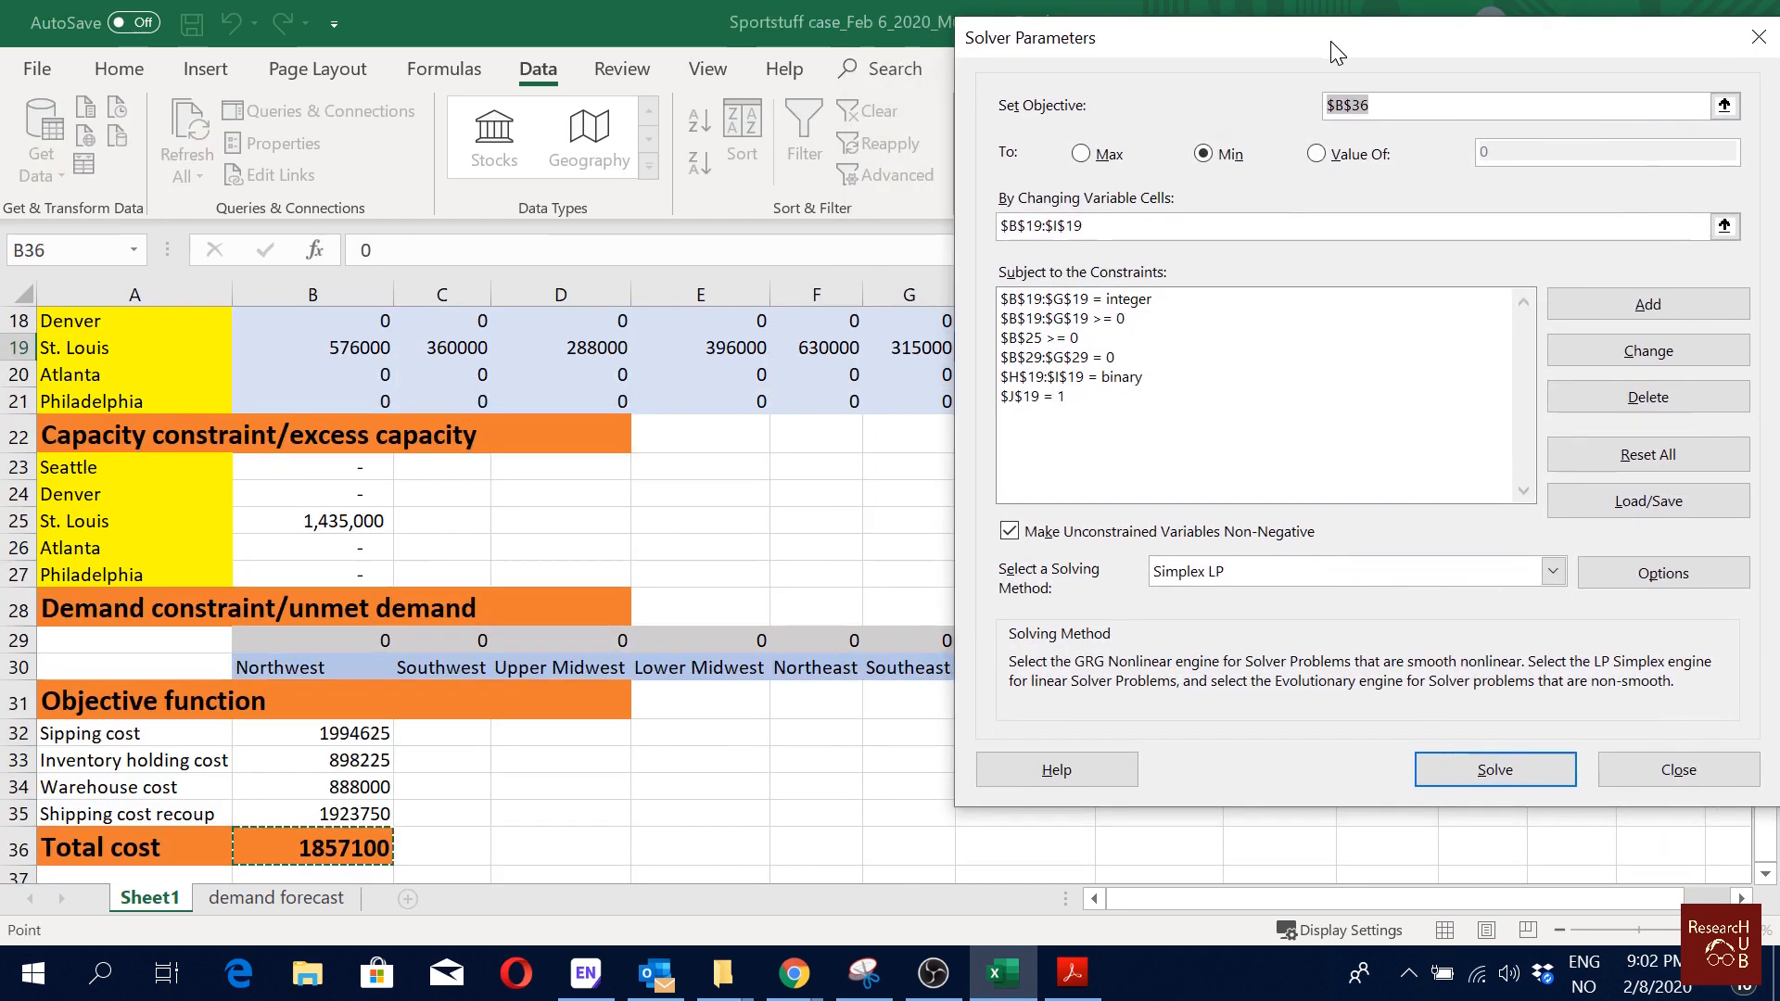
left_click(1649, 453)
left_click(924, 588)
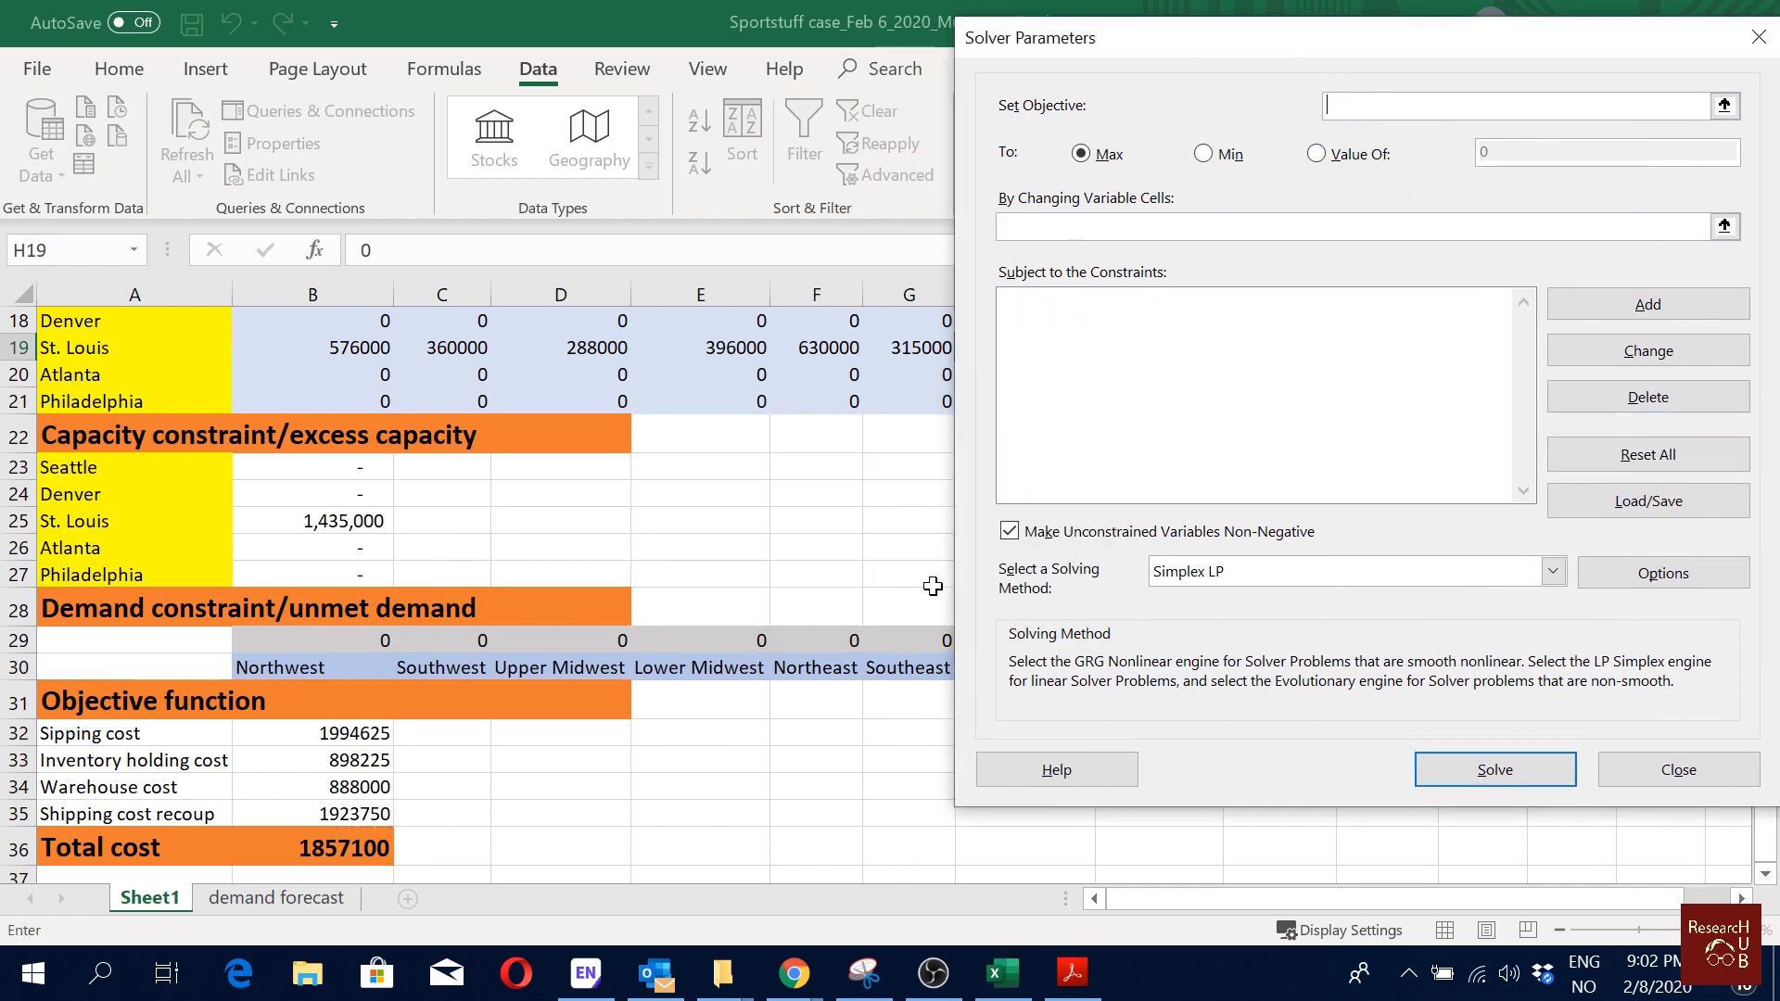
Step: Set the Solver objective to minimize the total cost in cell B36
left_click(702, 784)
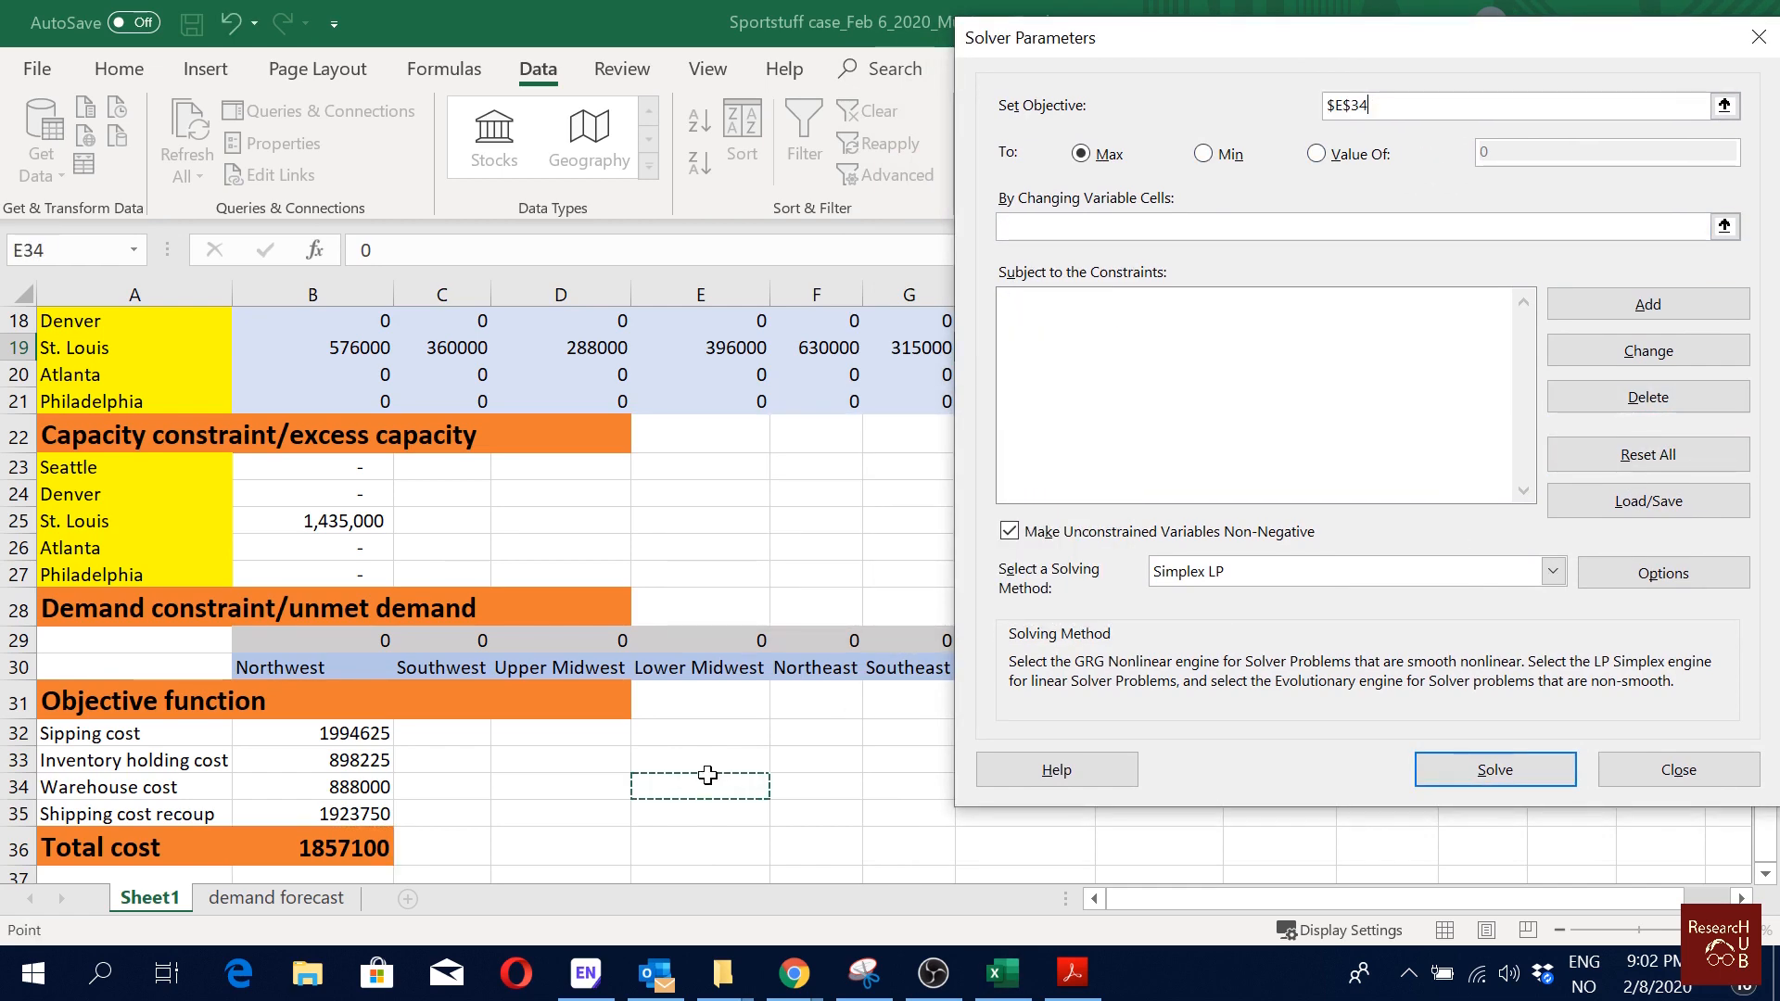
left_click(332, 845)
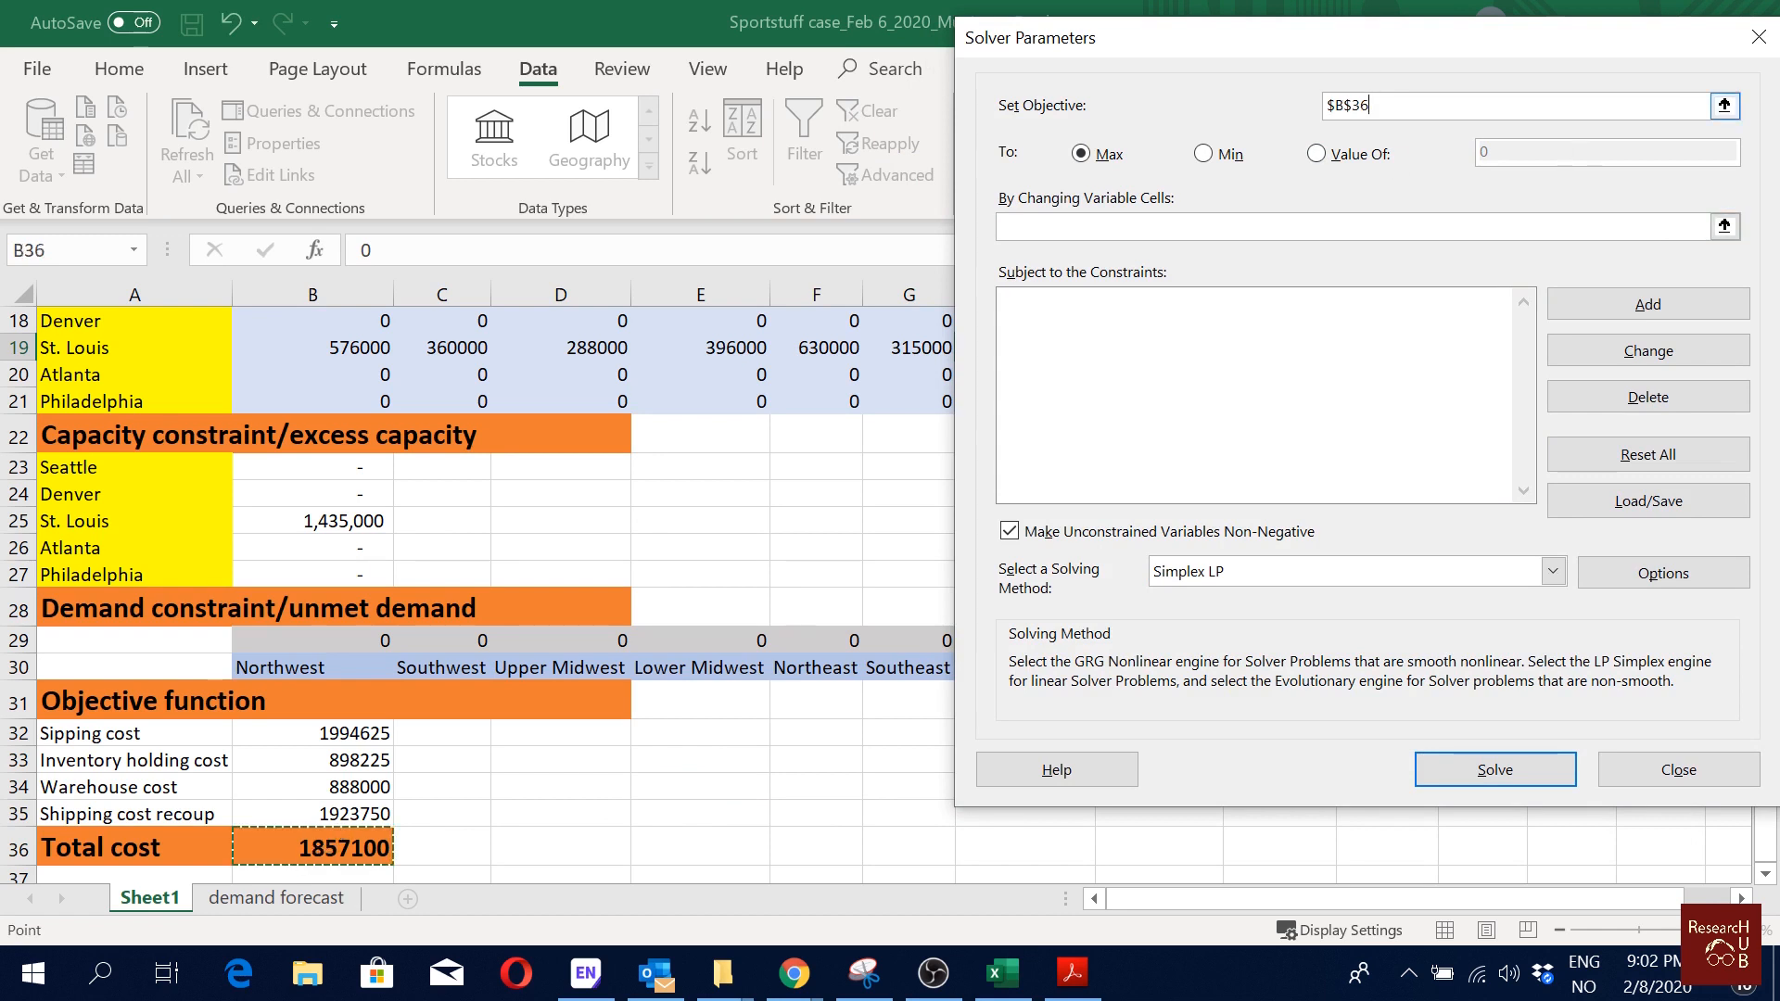
left_click(1205, 154)
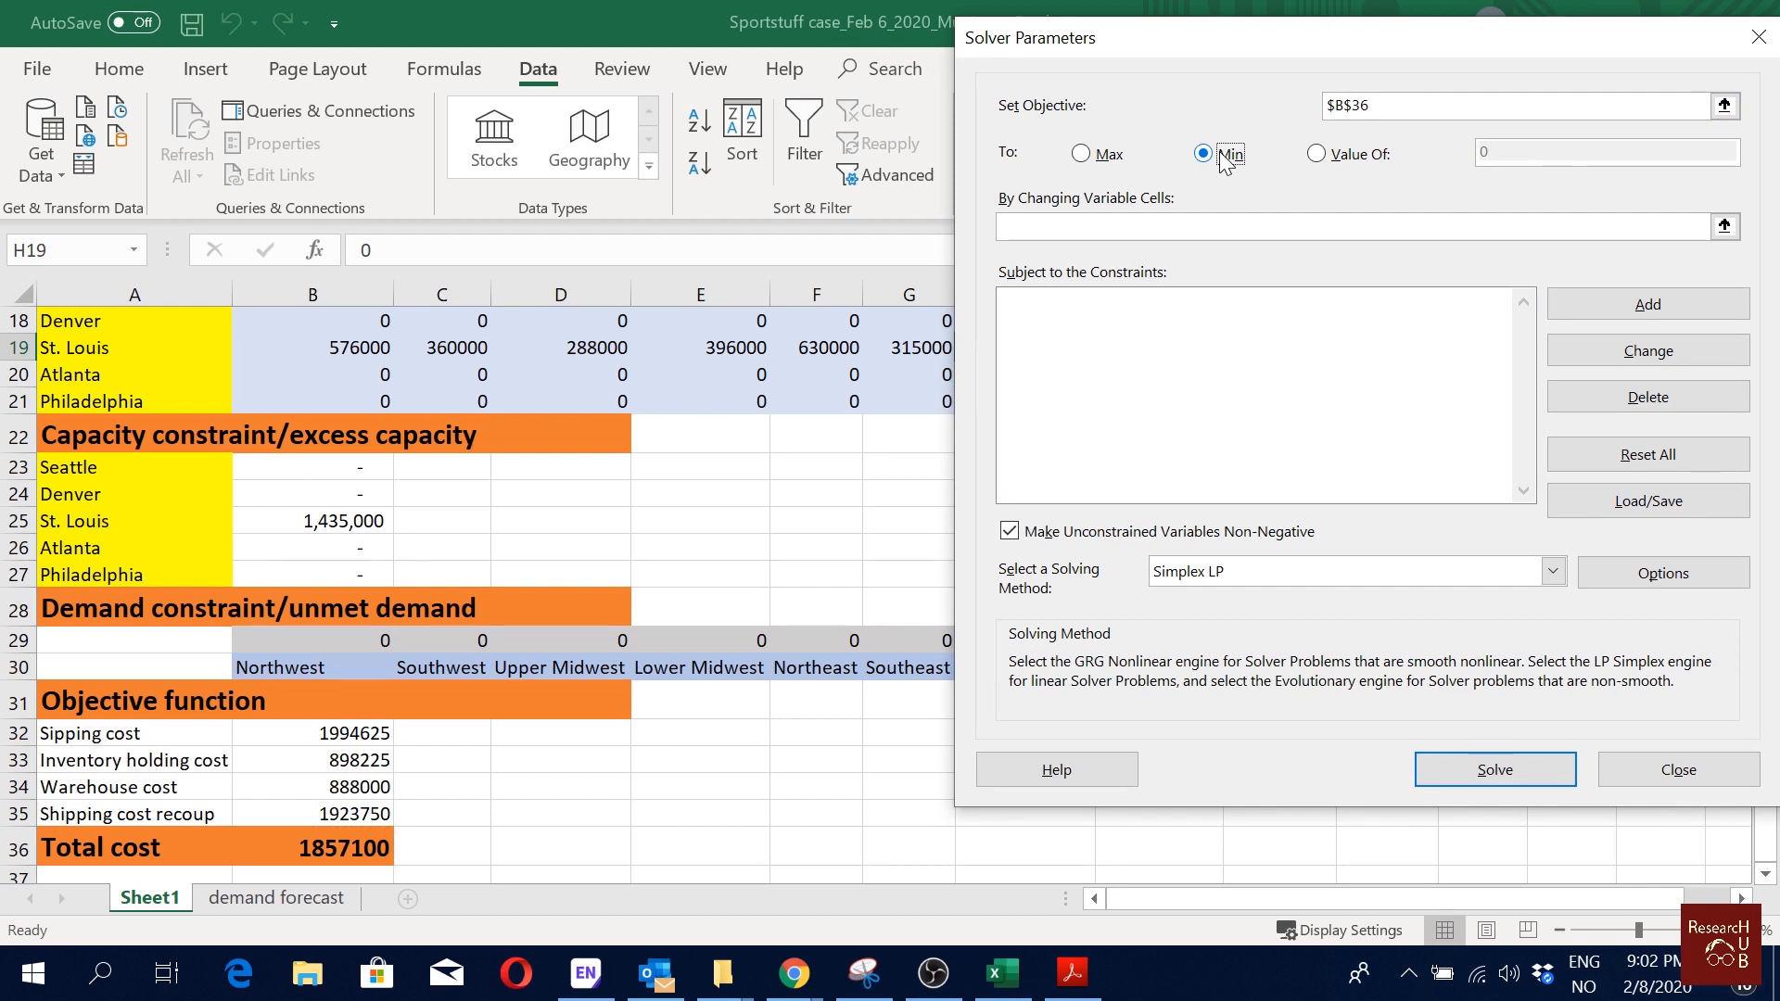
Step: Set Solver's changing variable cells to the full decision variable range B17:I21 for all warehouses
left_click(1724, 227)
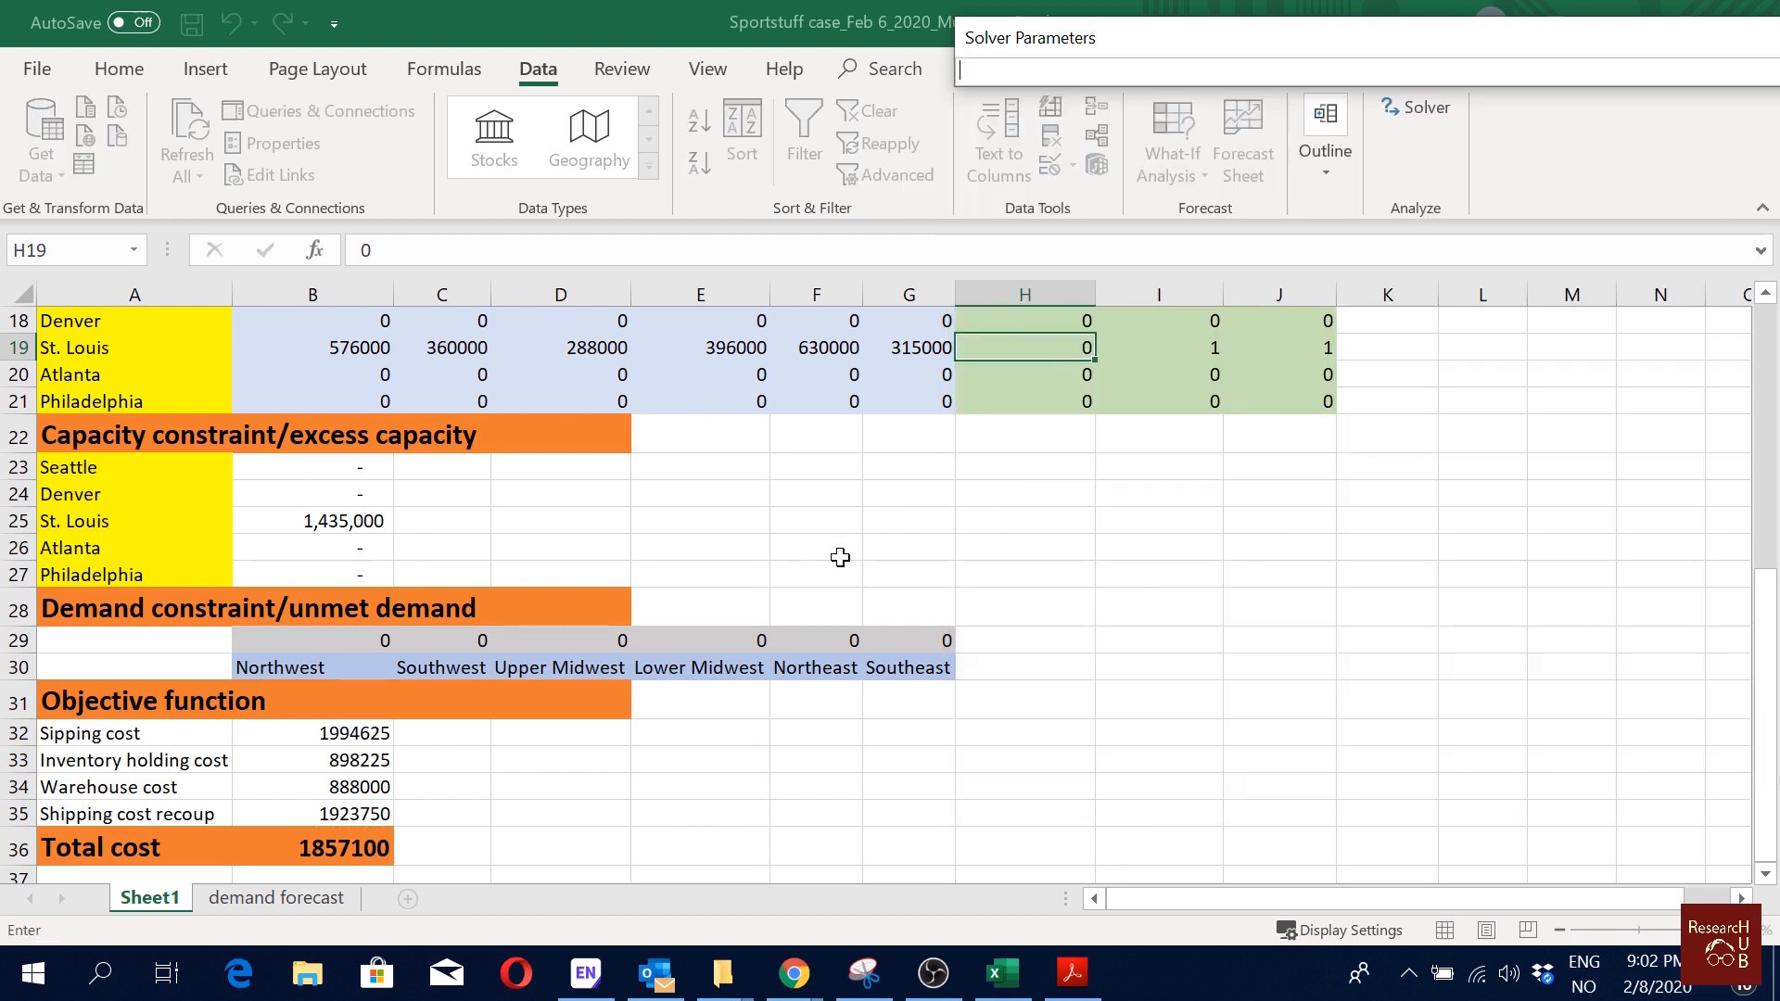
scroll(838, 556, "up", 2)
left_click_drag(367, 468, 1171, 567)
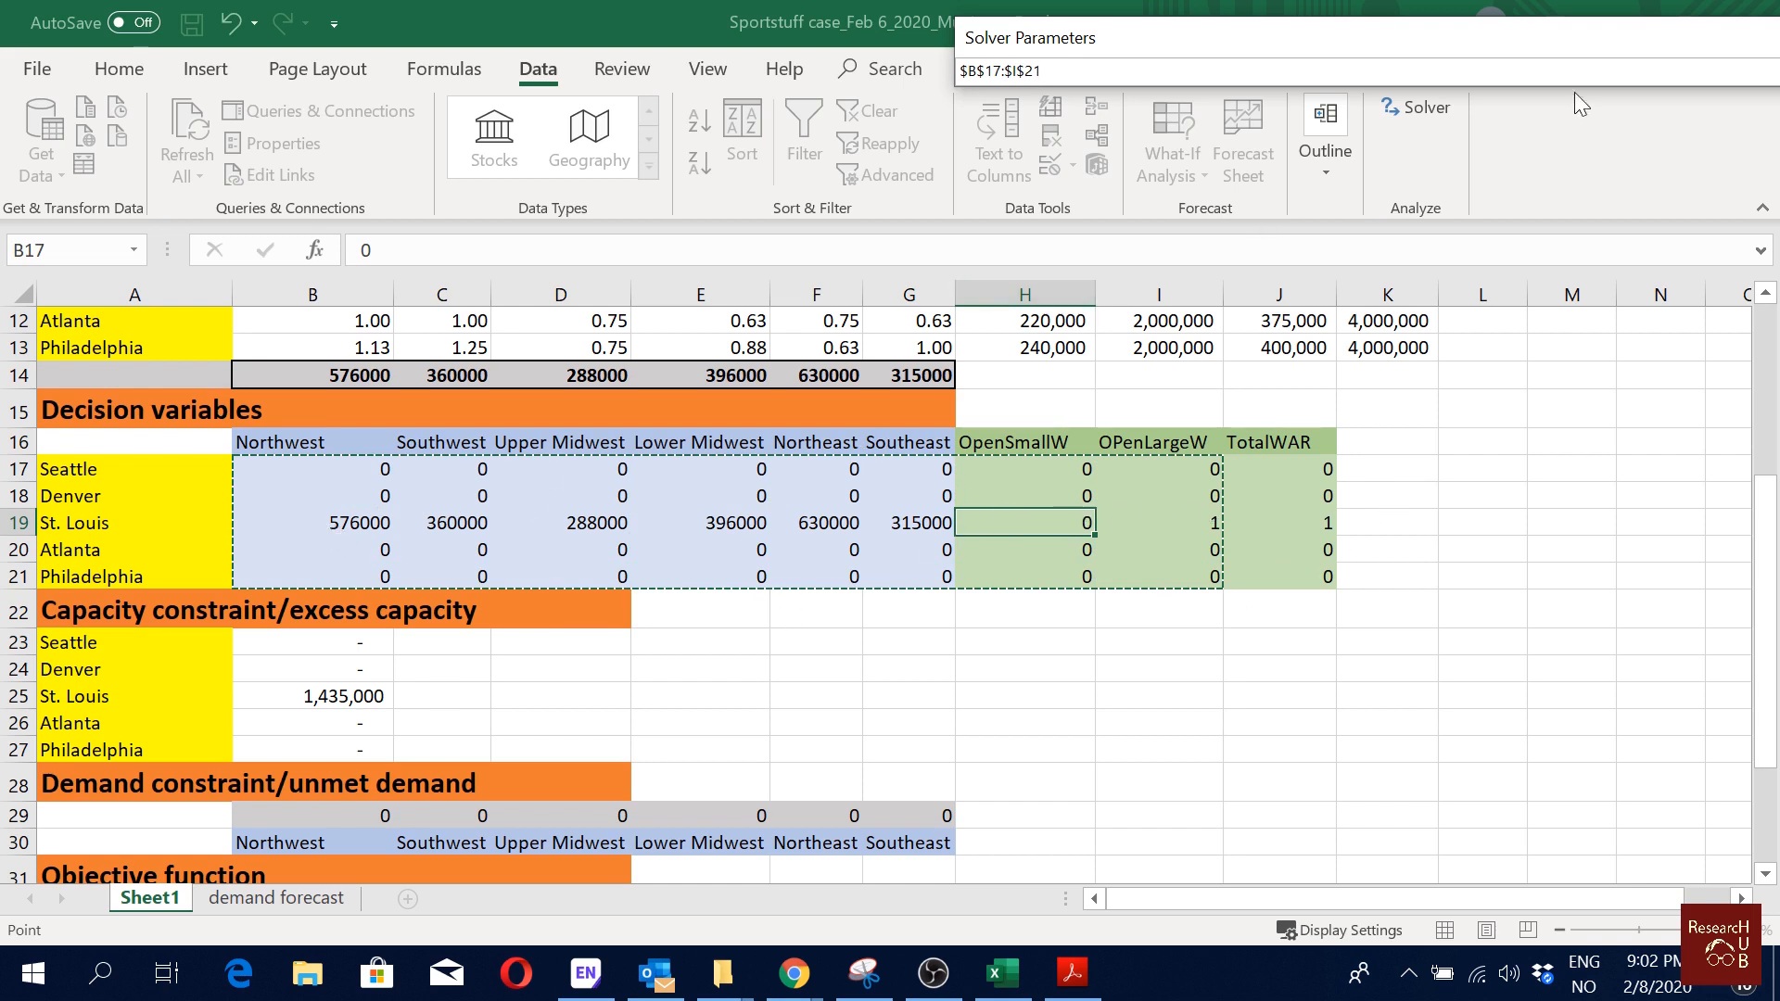
left_click_drag(1569, 38, 1327, 68)
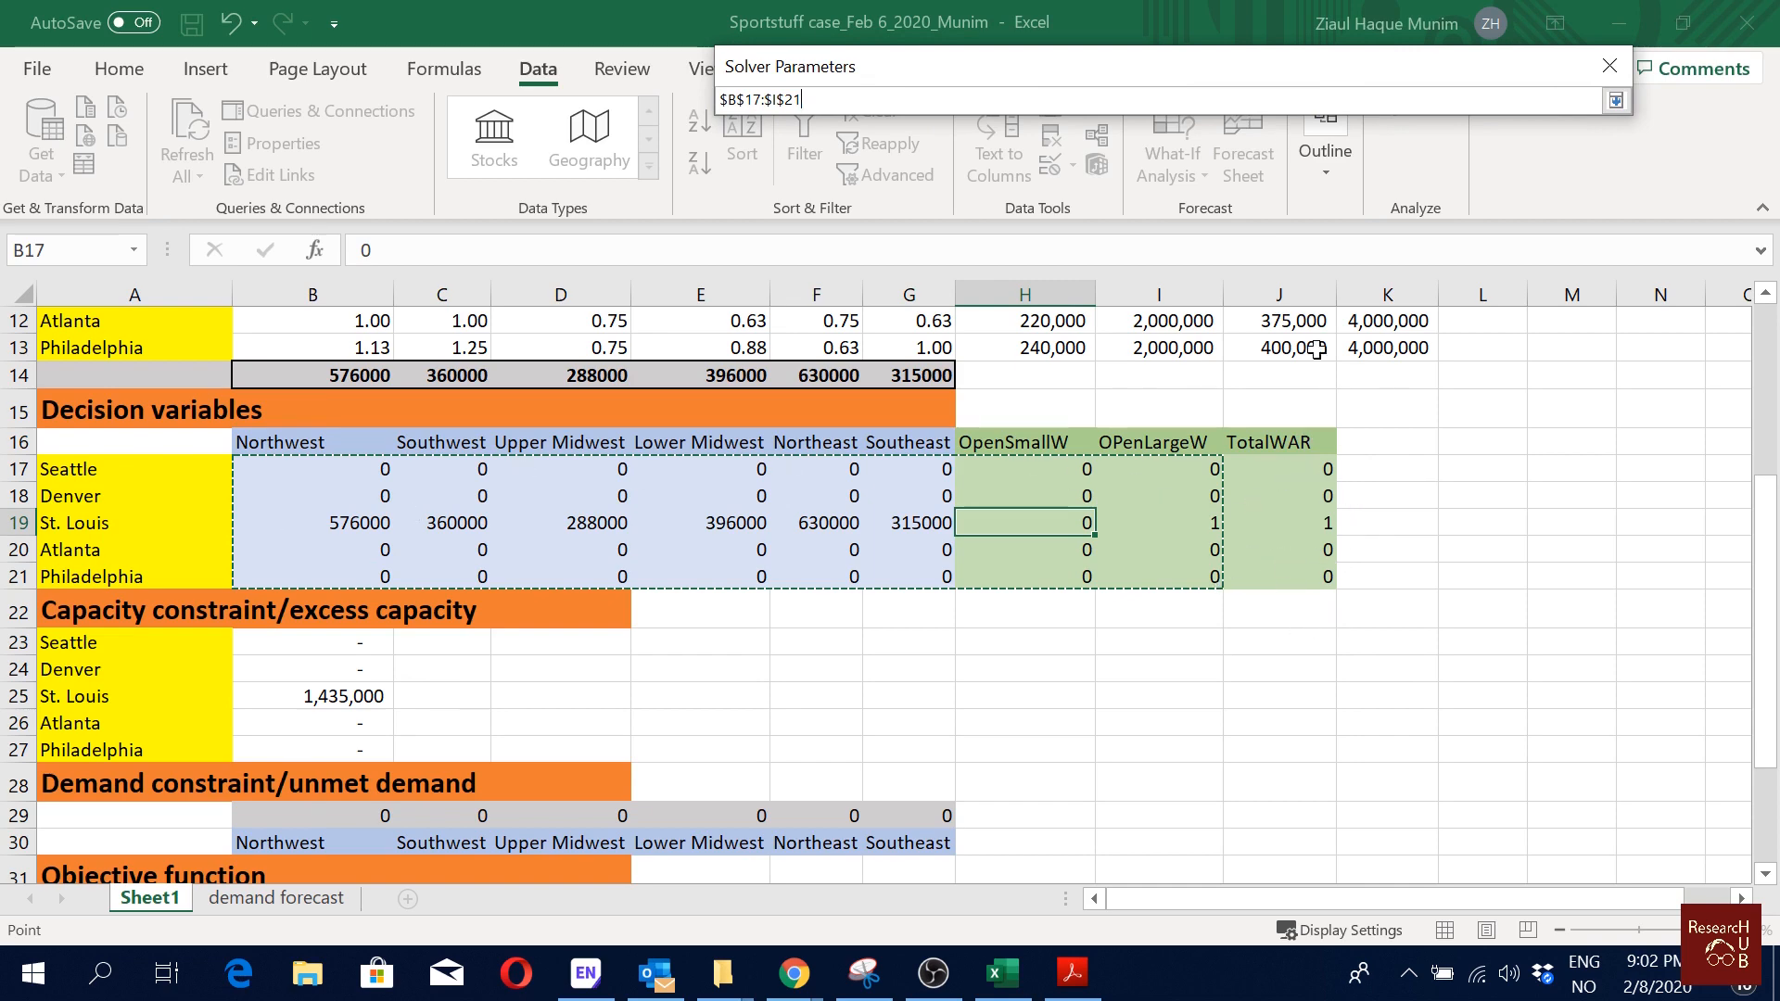
left_click(1615, 100)
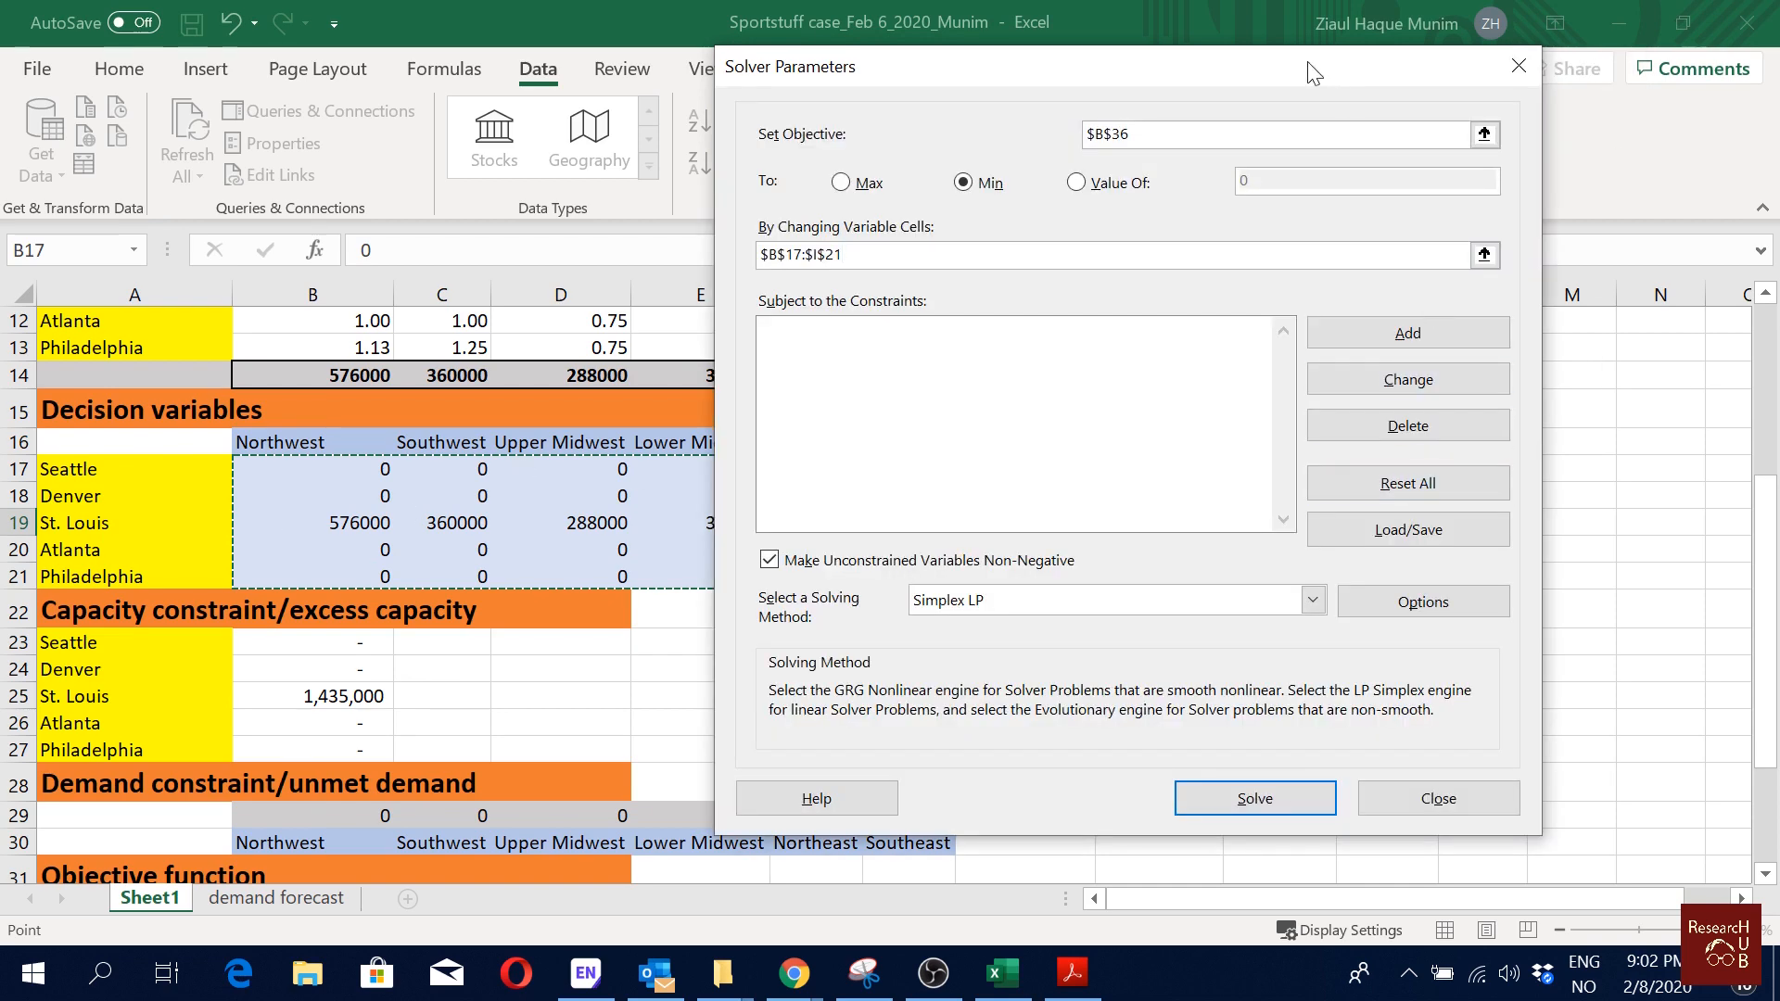
Step: Add a Solver constraint requiring the excess capacity cells B23:B27 to be >= 0
left_click_drag(1307, 61, 1572, 17)
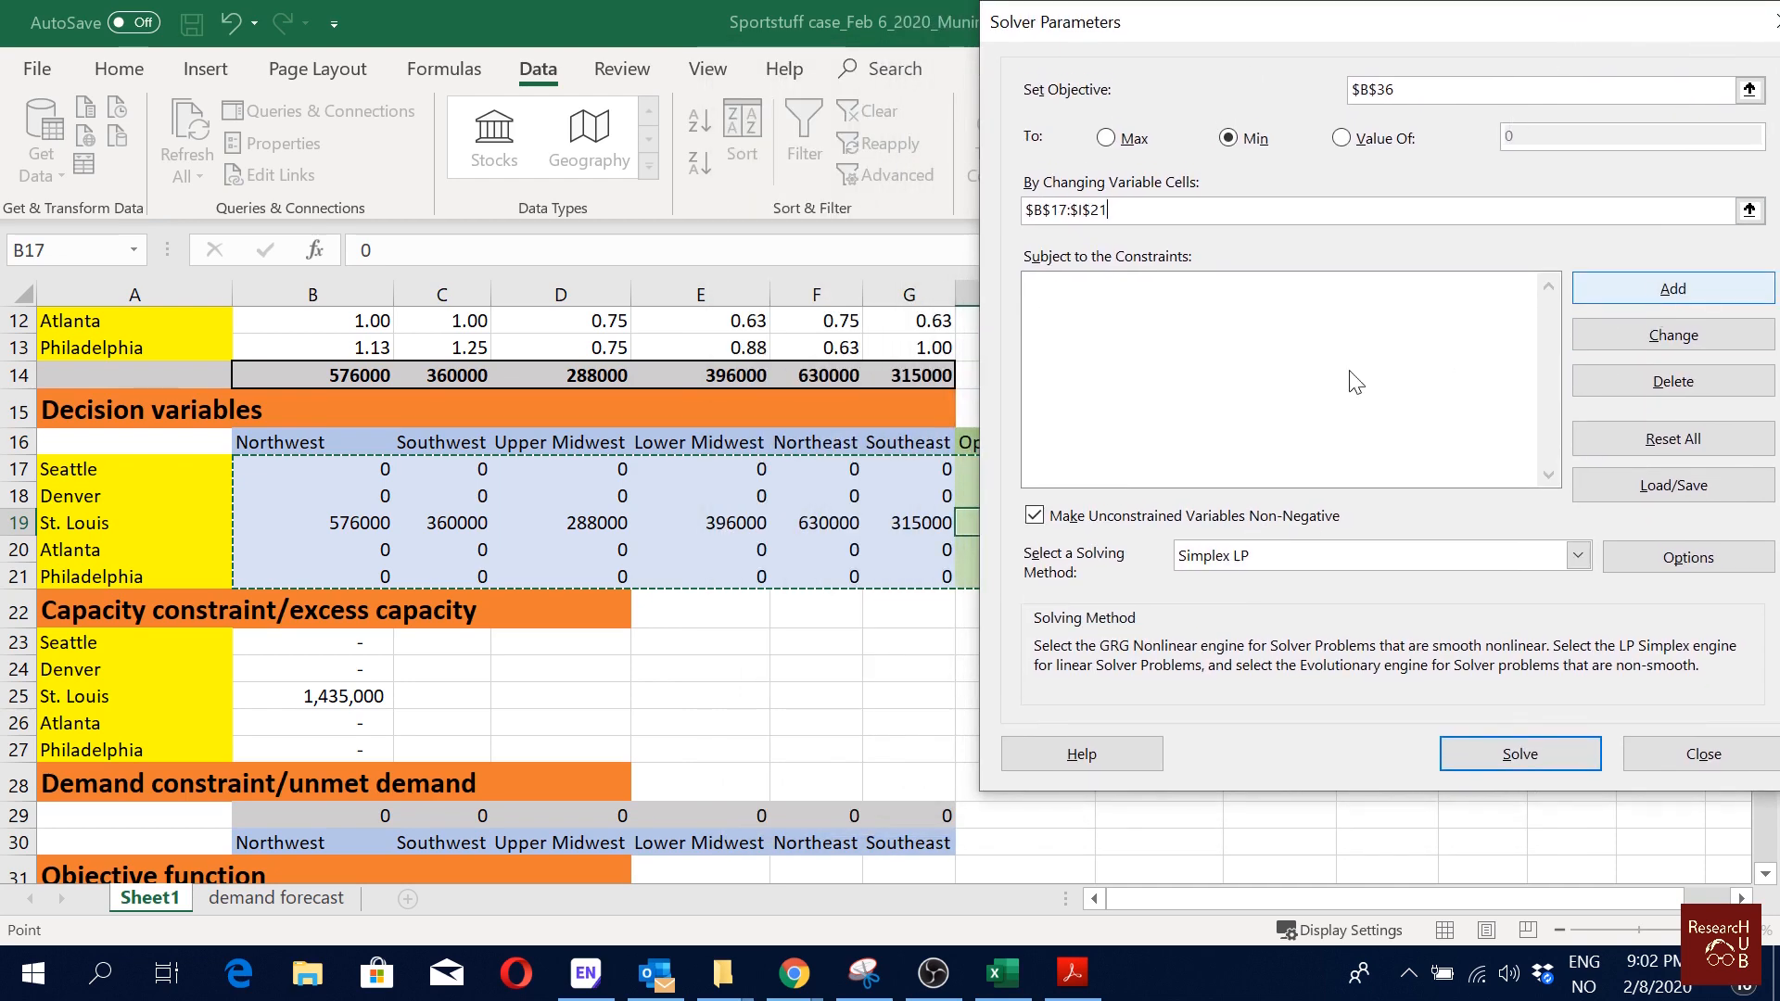
left_click(1603, 282)
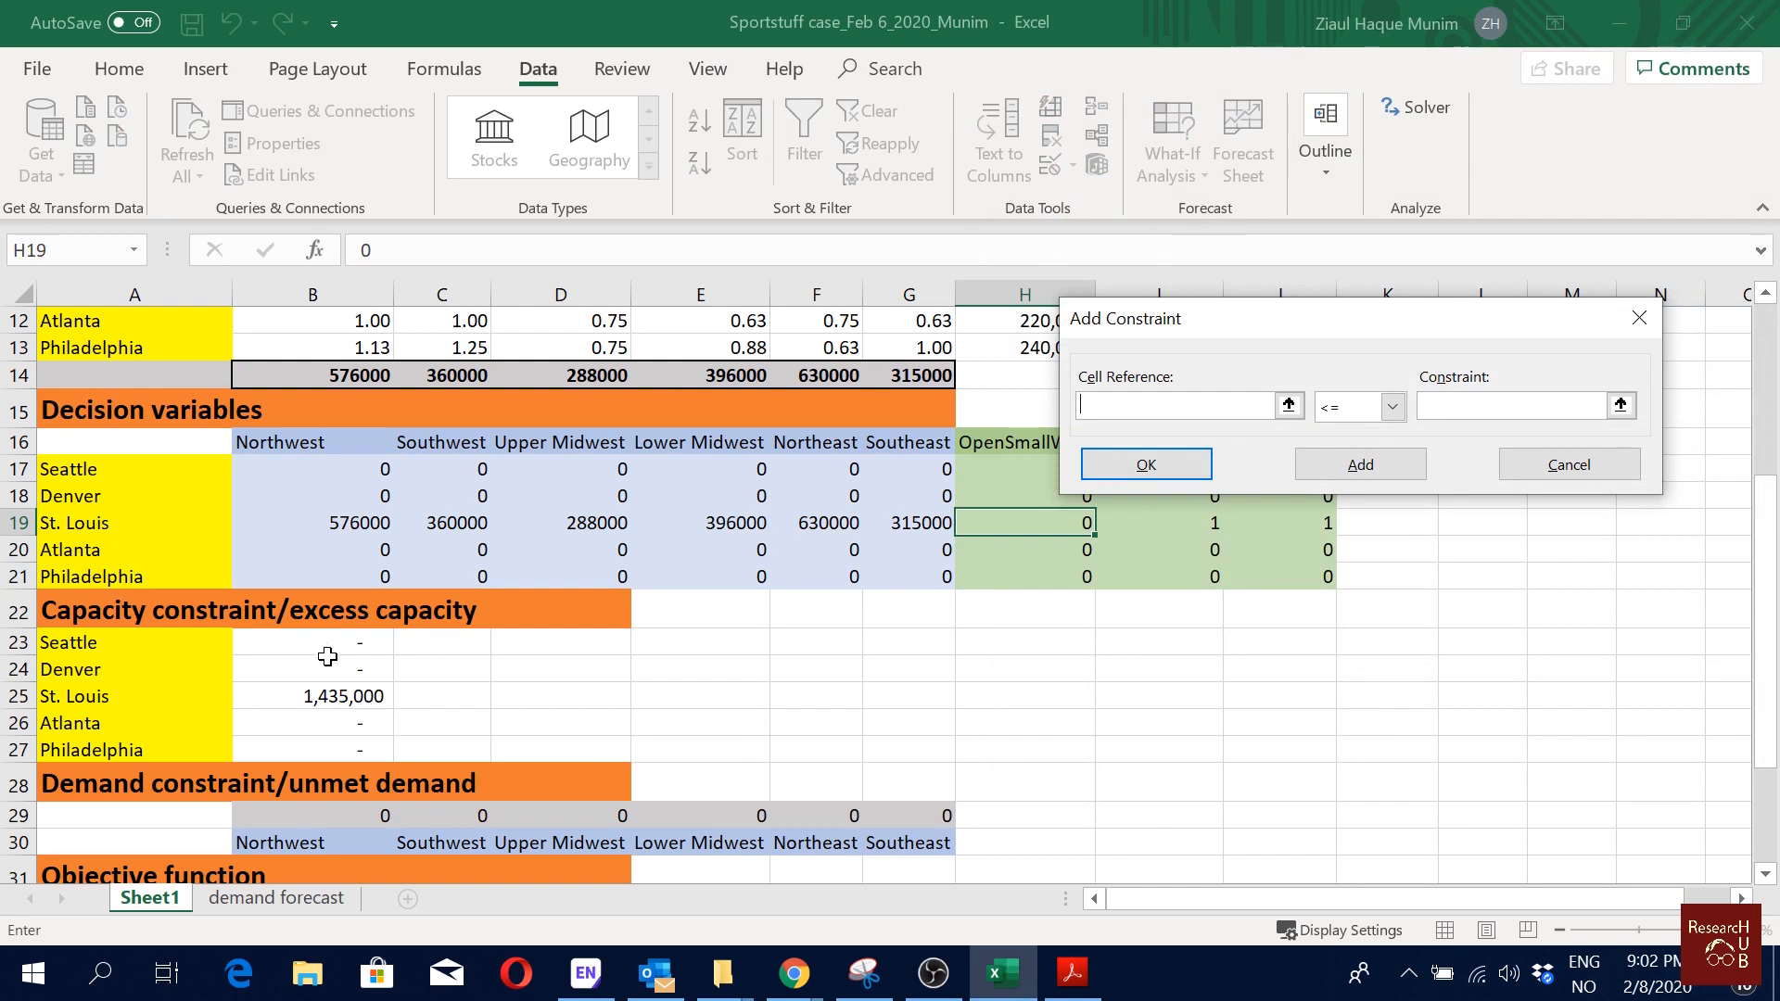
left_click_drag(335, 640, 339, 739)
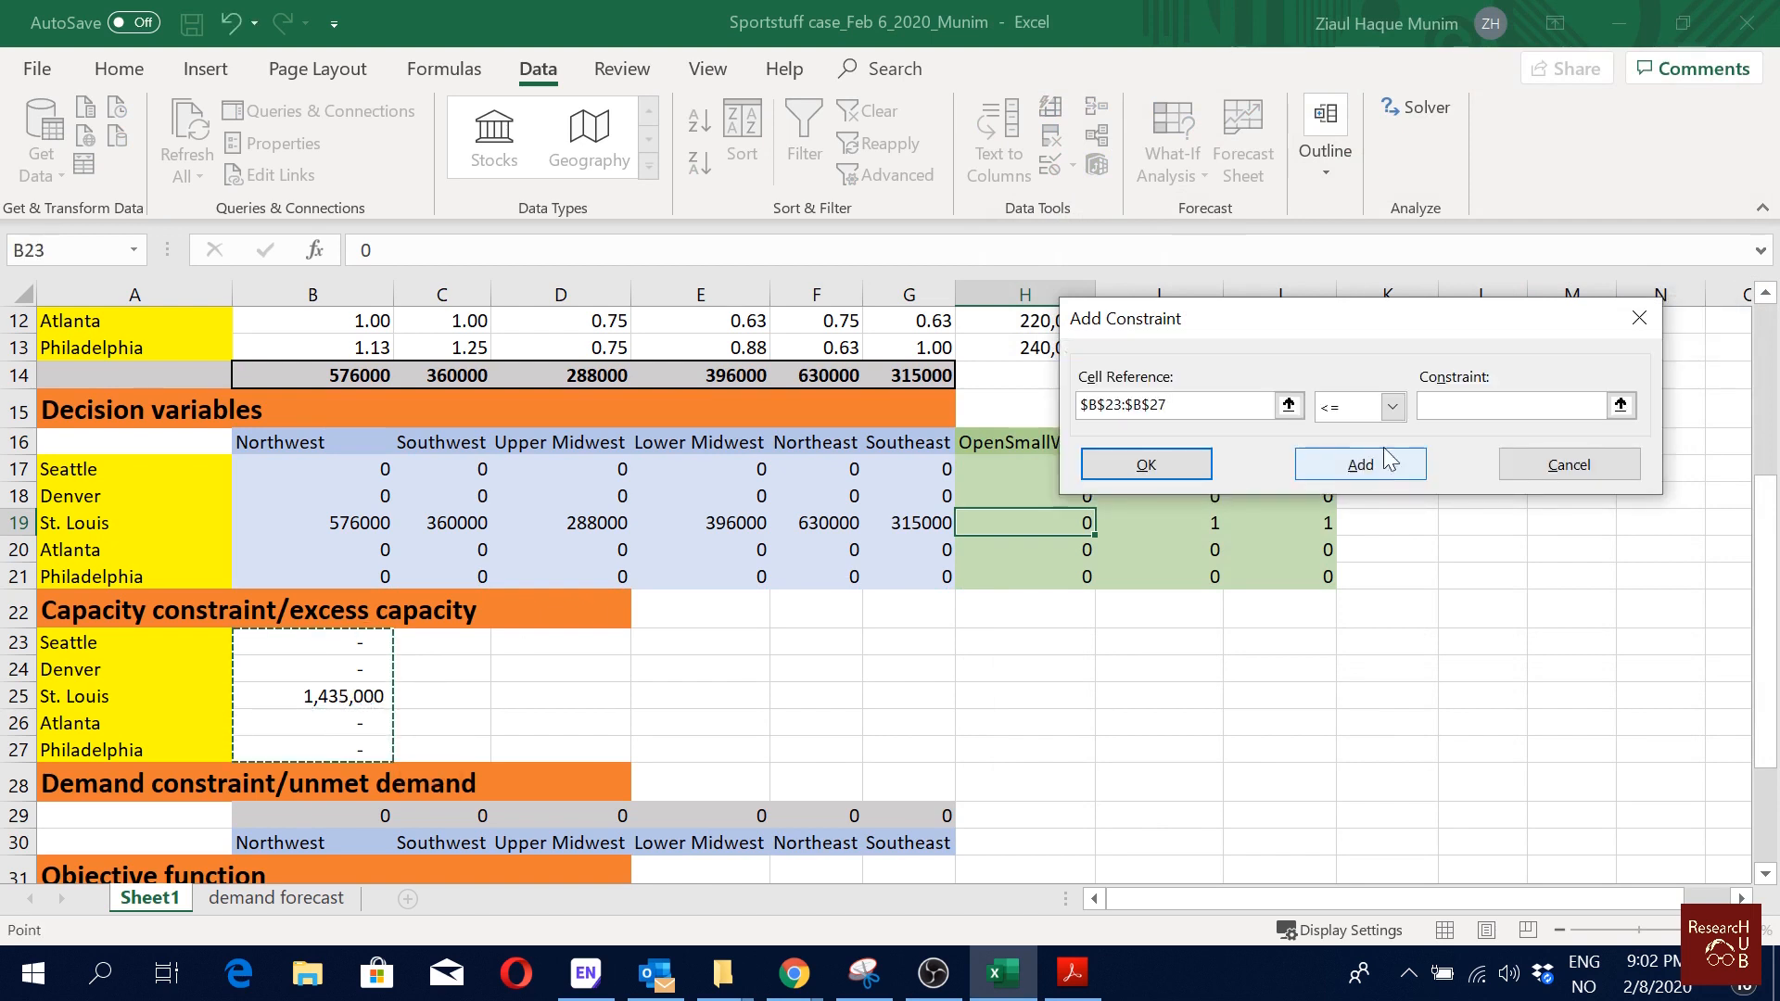
left_click(1393, 408)
left_click(1363, 473)
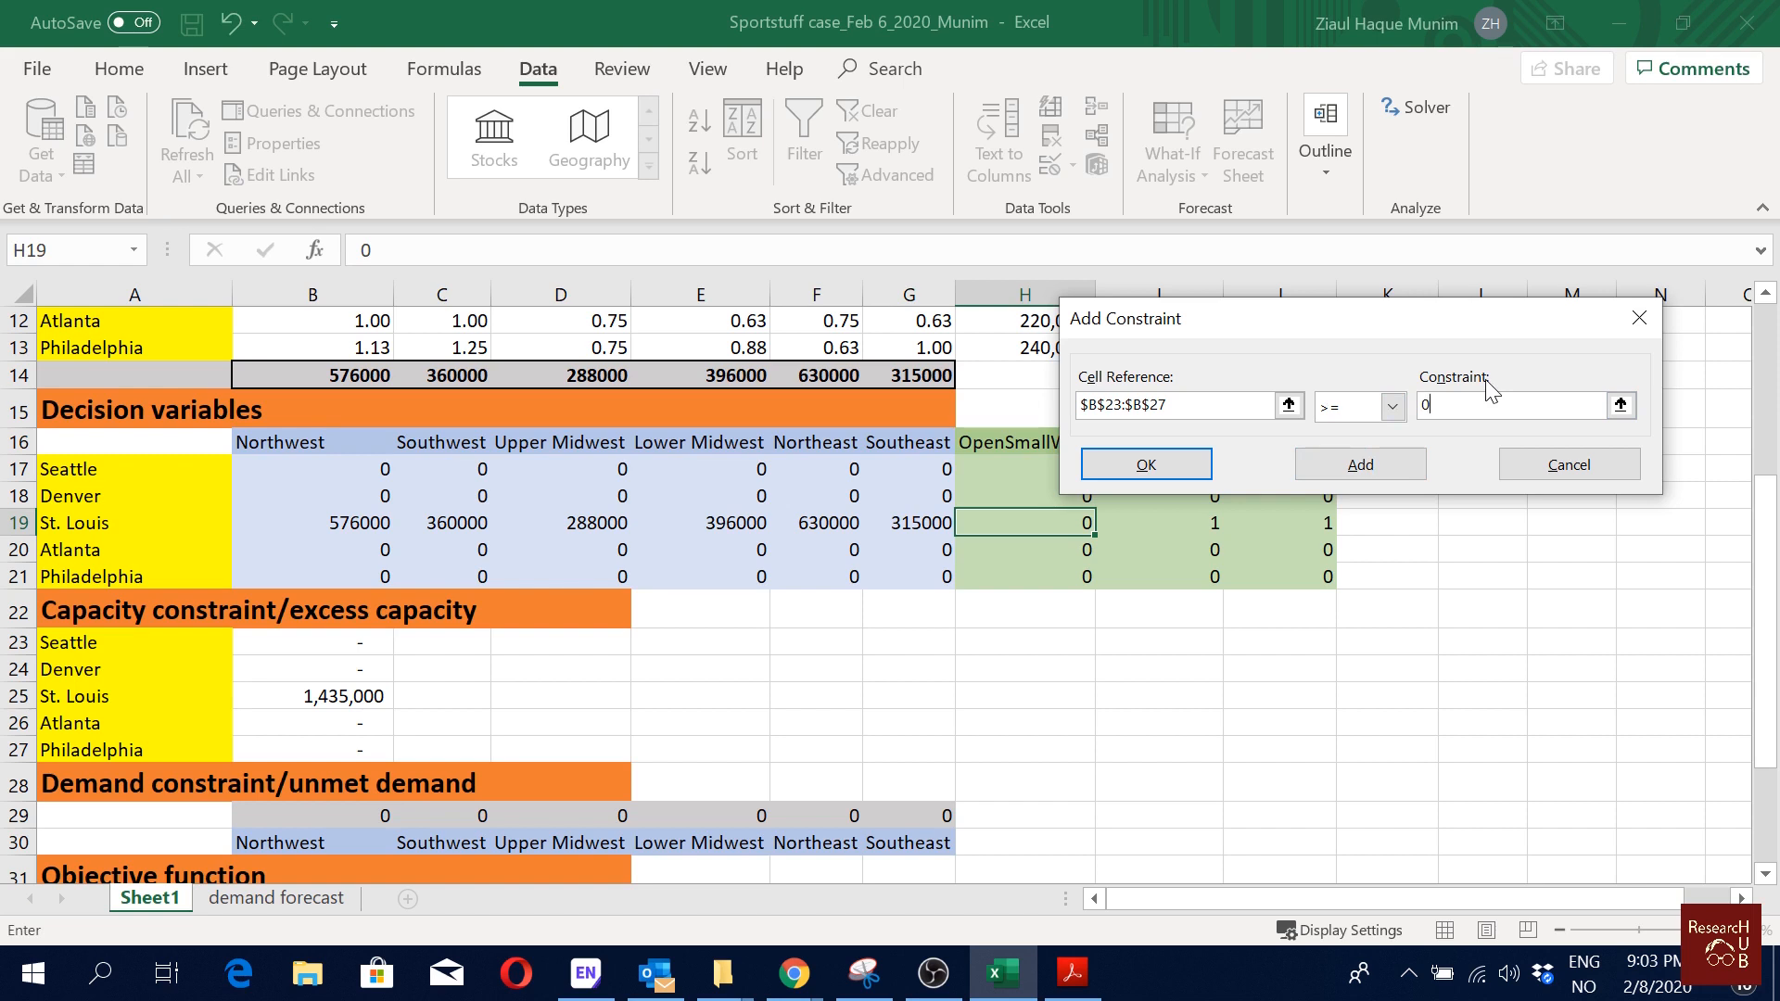
left_click(1382, 469)
Step: Add a Solver constraint requiring the unmet demand cells B29:G29 to equal 0
left_click_drag(336, 811, 923, 826)
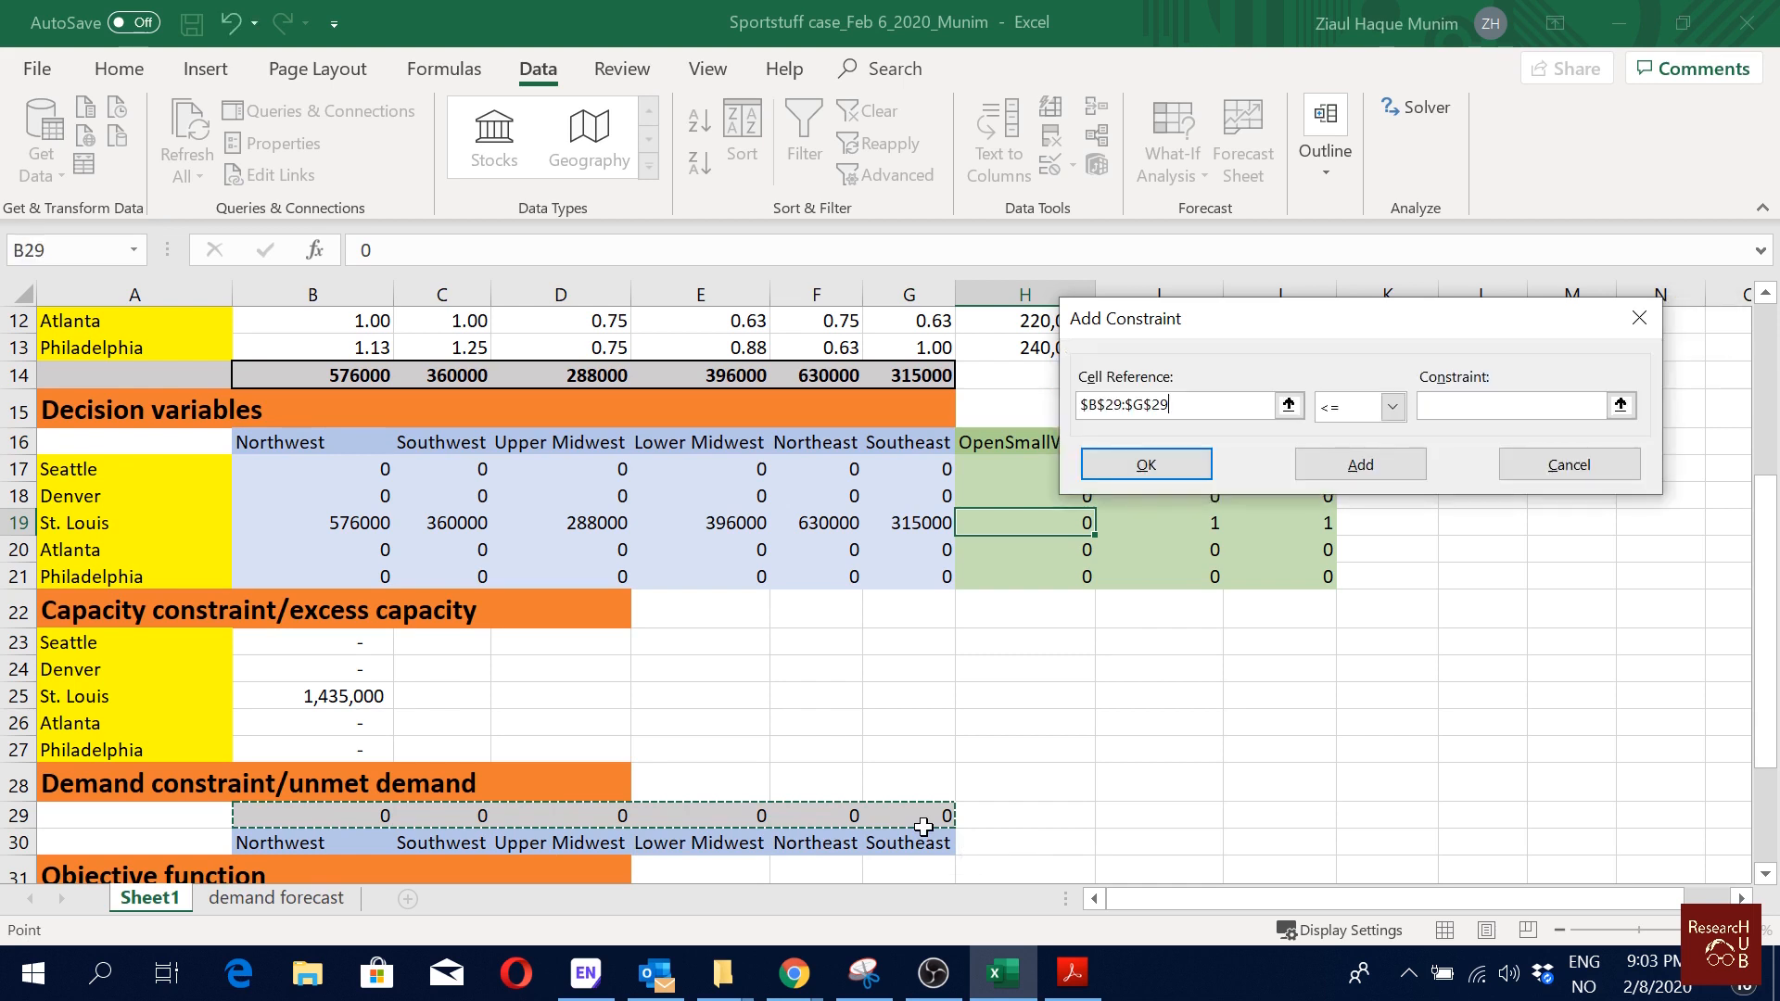
left_click(1392, 406)
left_click(1343, 454)
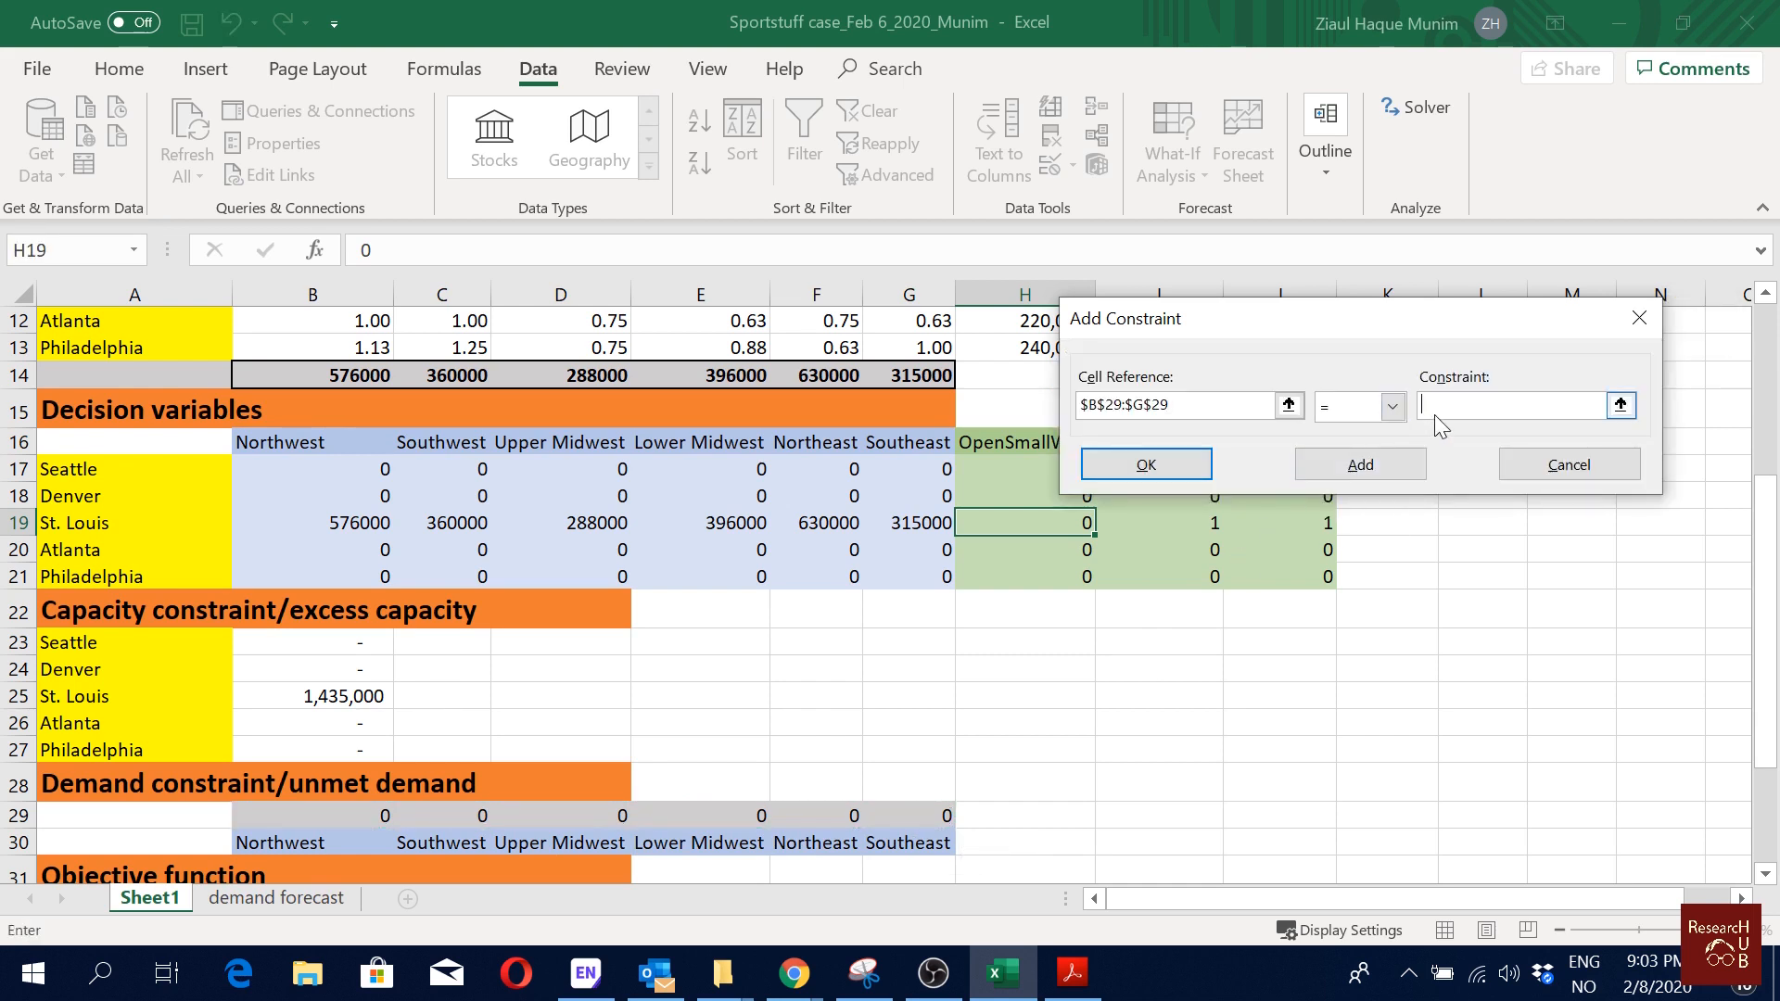
type("0")
left_click(1360, 465)
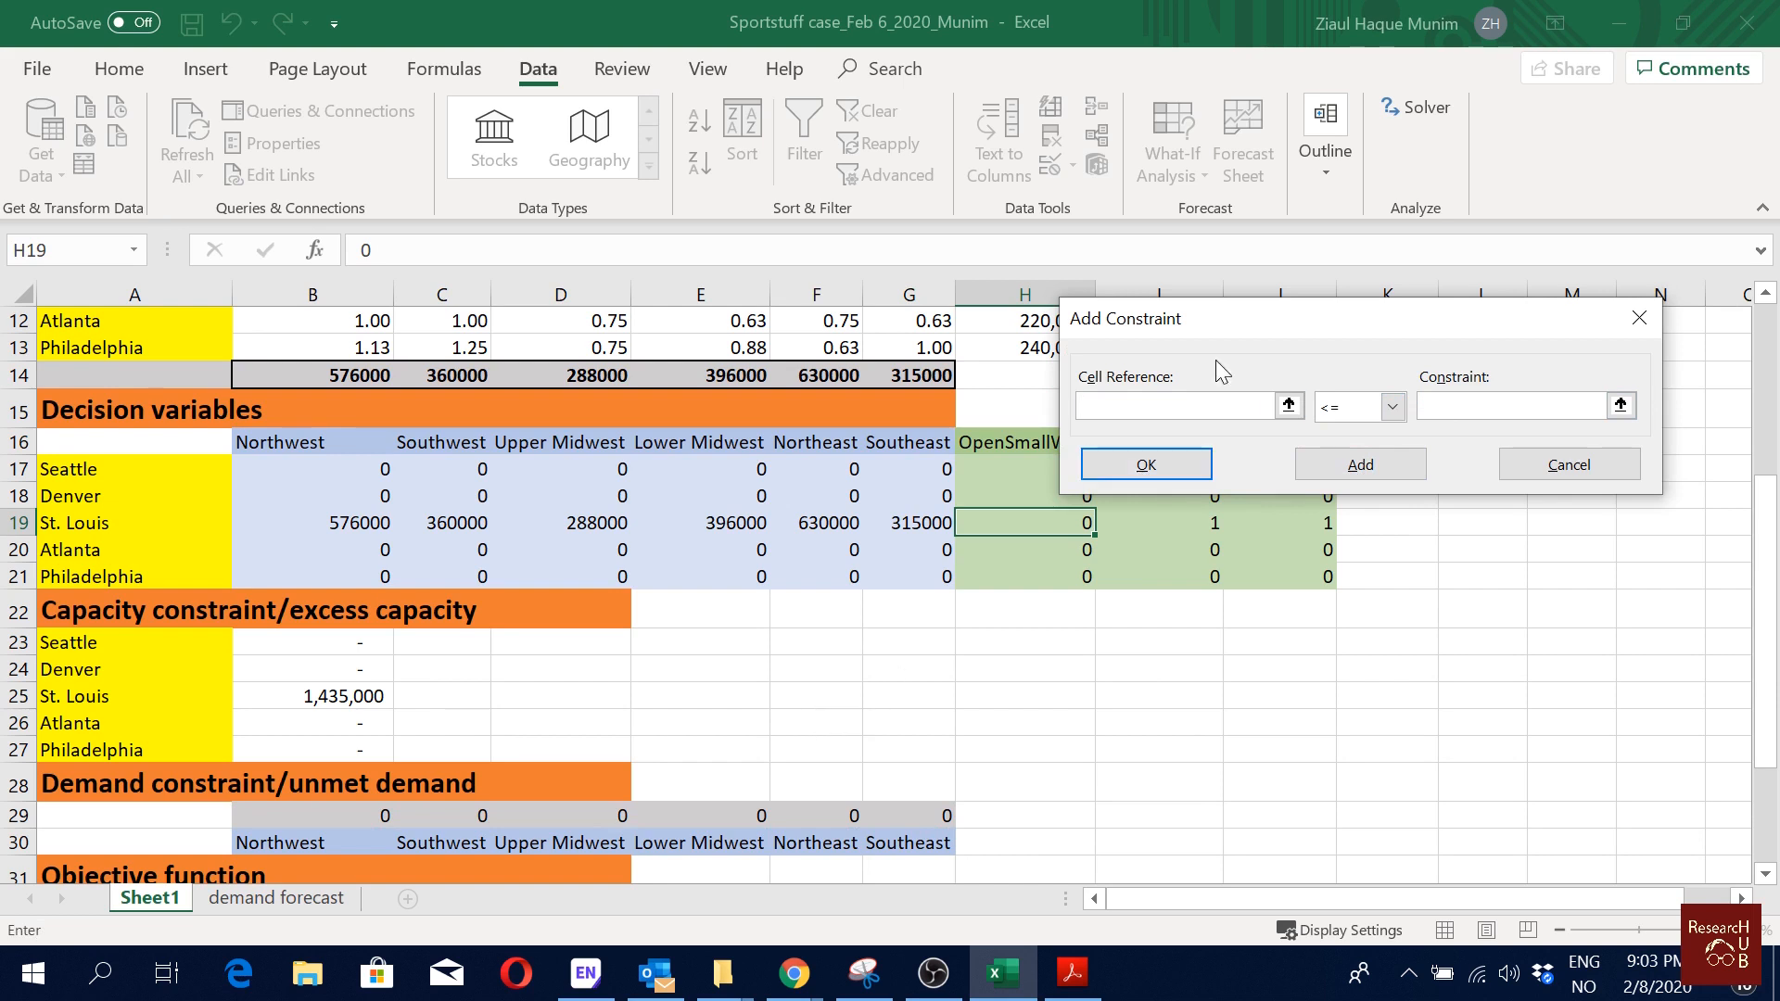
Step: Add a Solver constraint requiring the shipment quantities in B17:G21 to be >= 0
left_click_drag(1245, 316, 1298, 205)
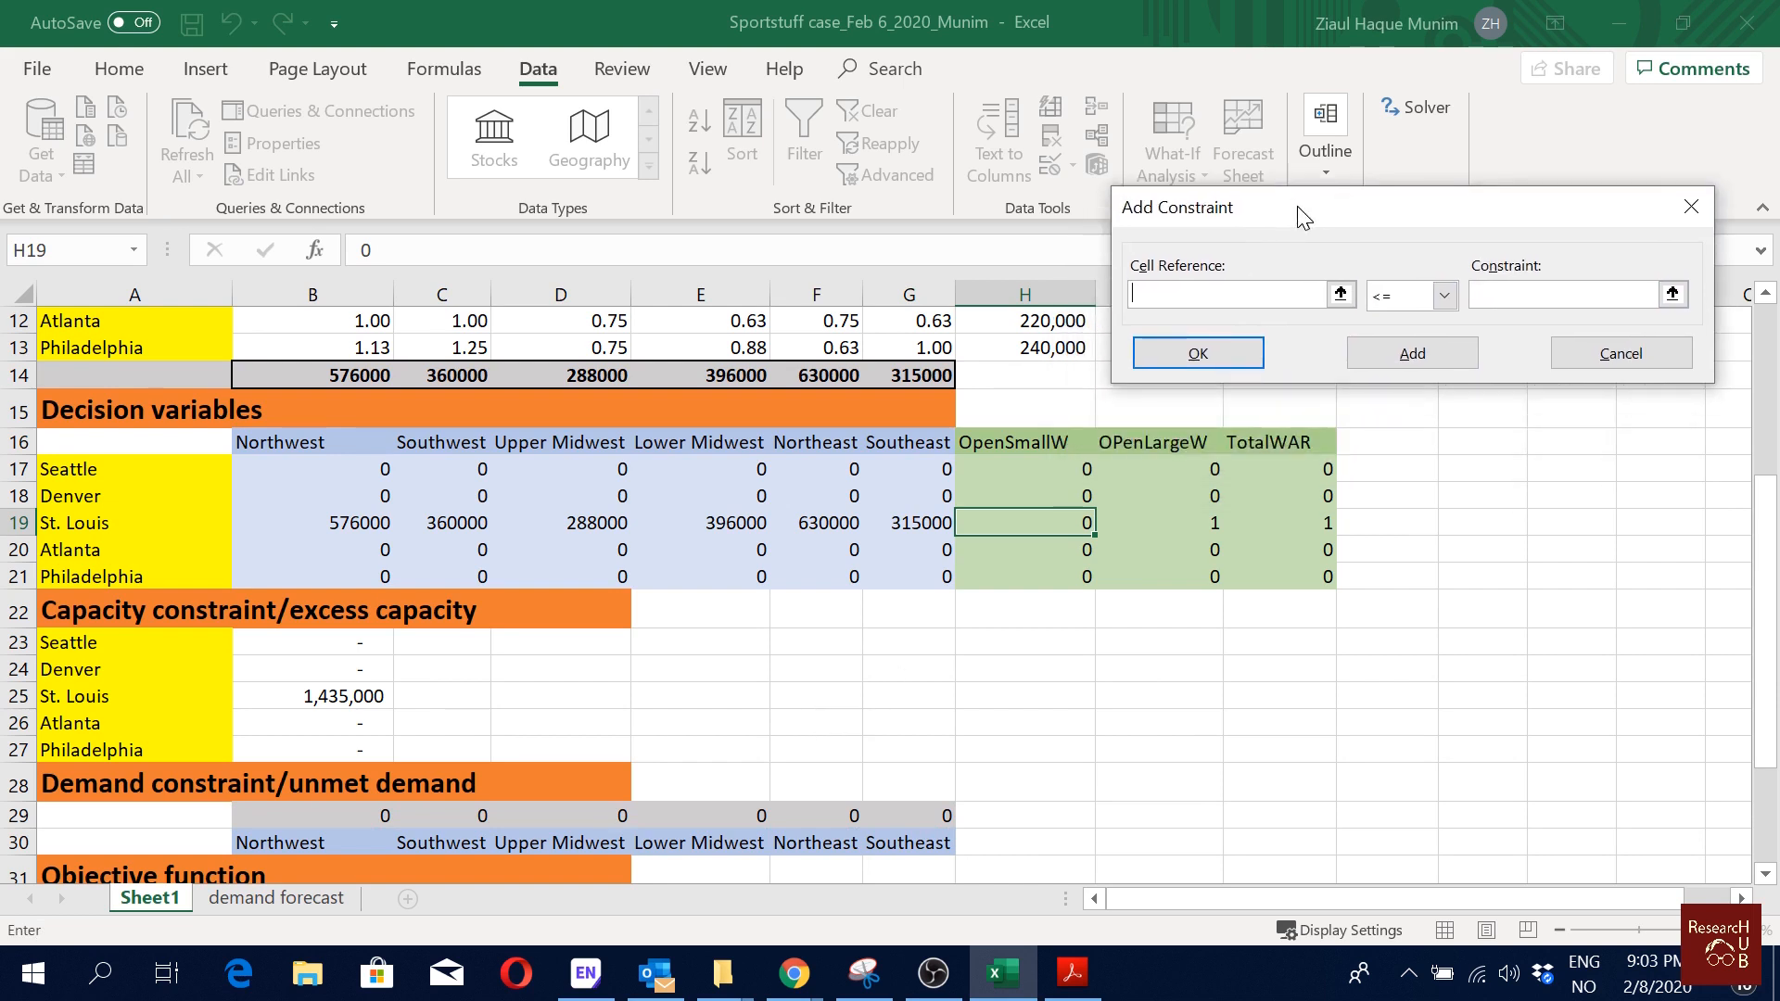
left_click(336, 471)
left_click_drag(337, 472, 921, 584)
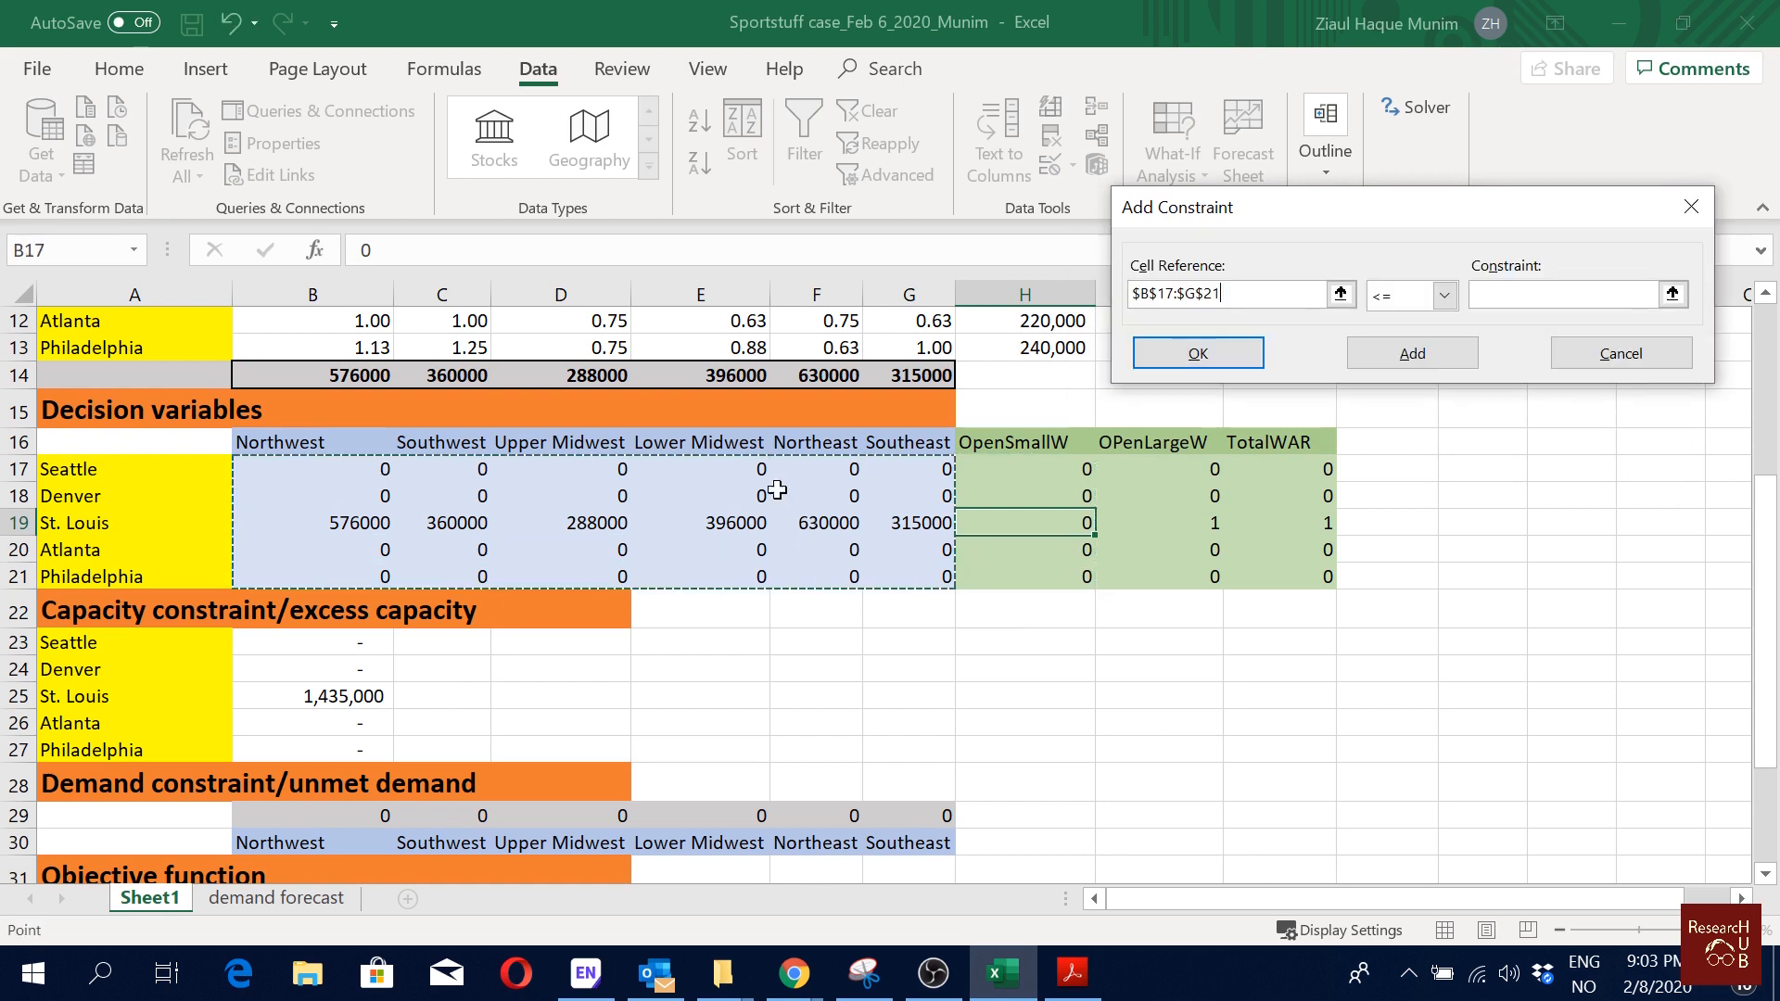
left_click(1442, 297)
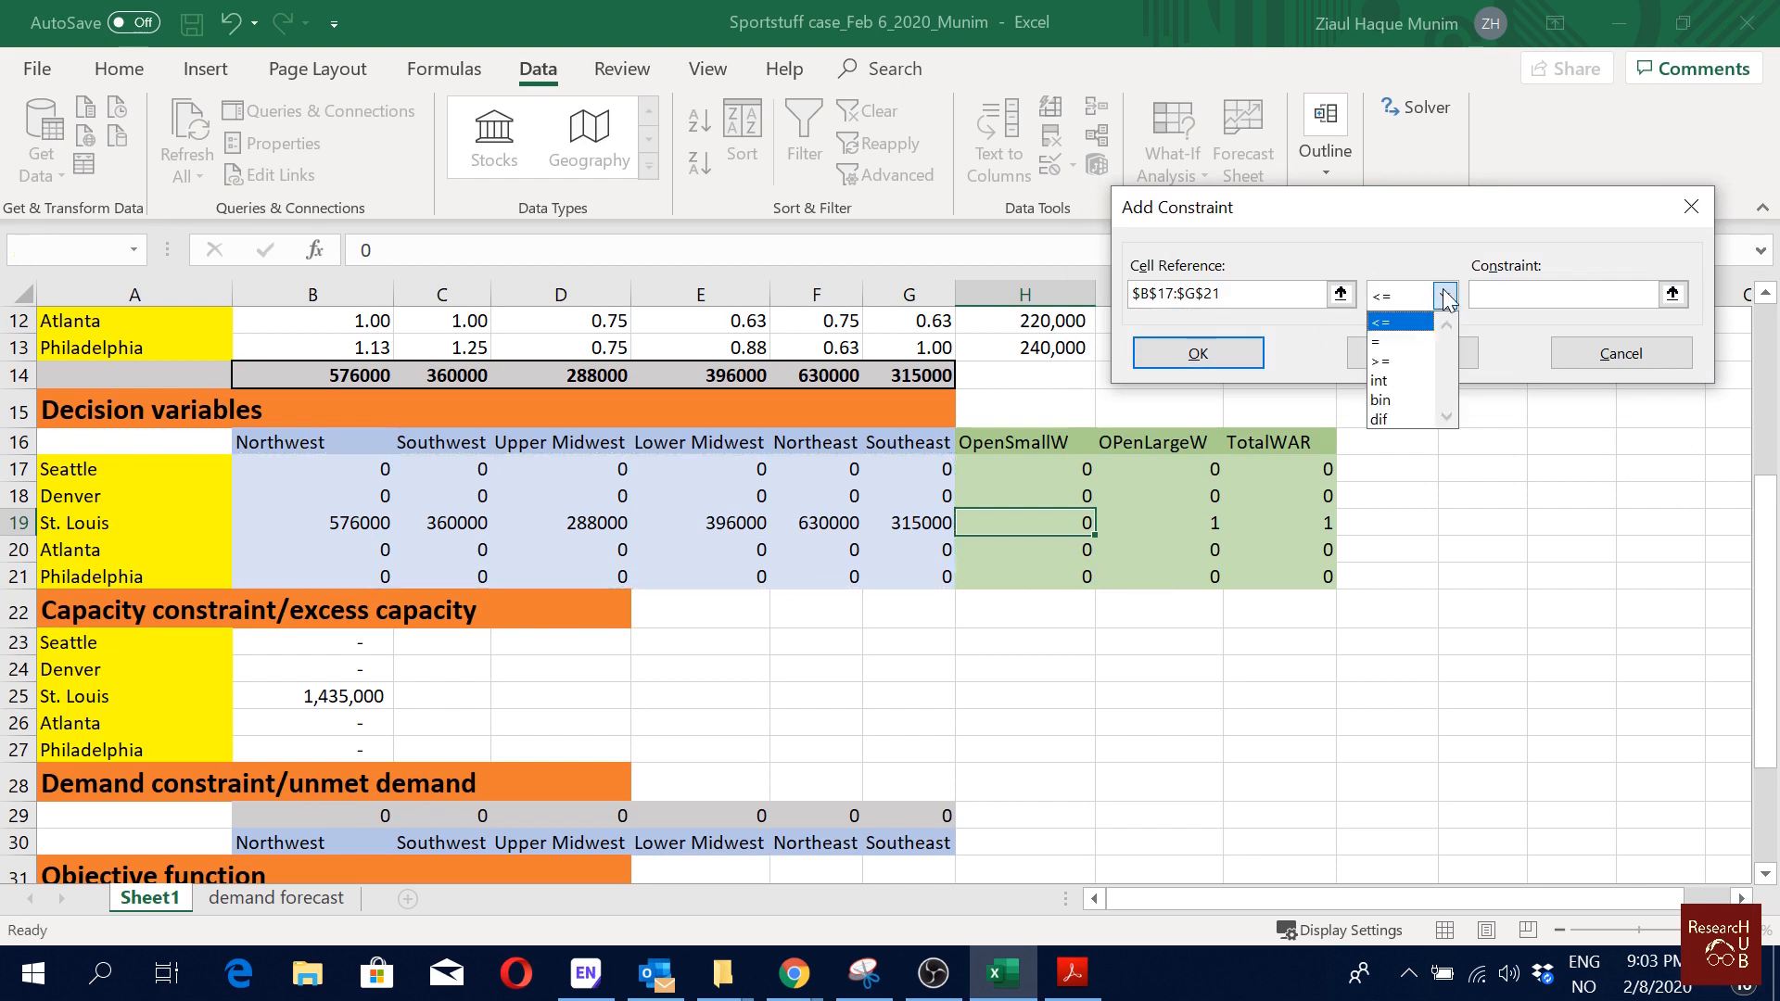
left_click(1382, 364)
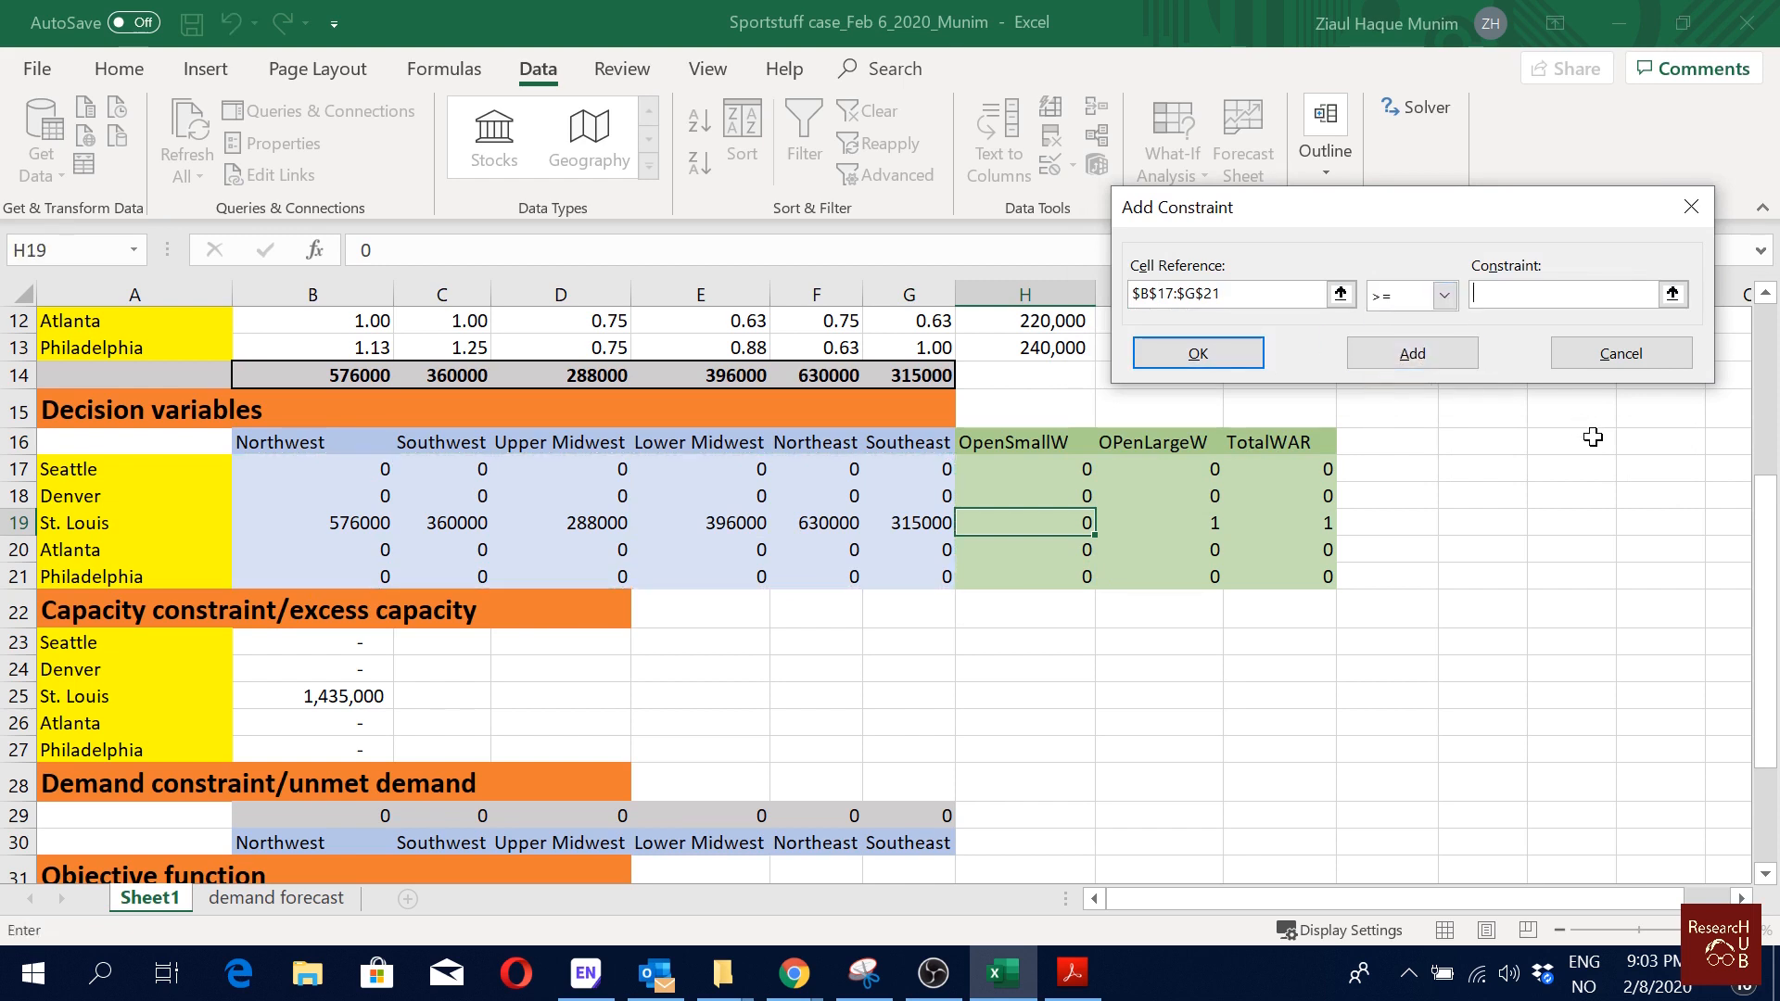
type("0")
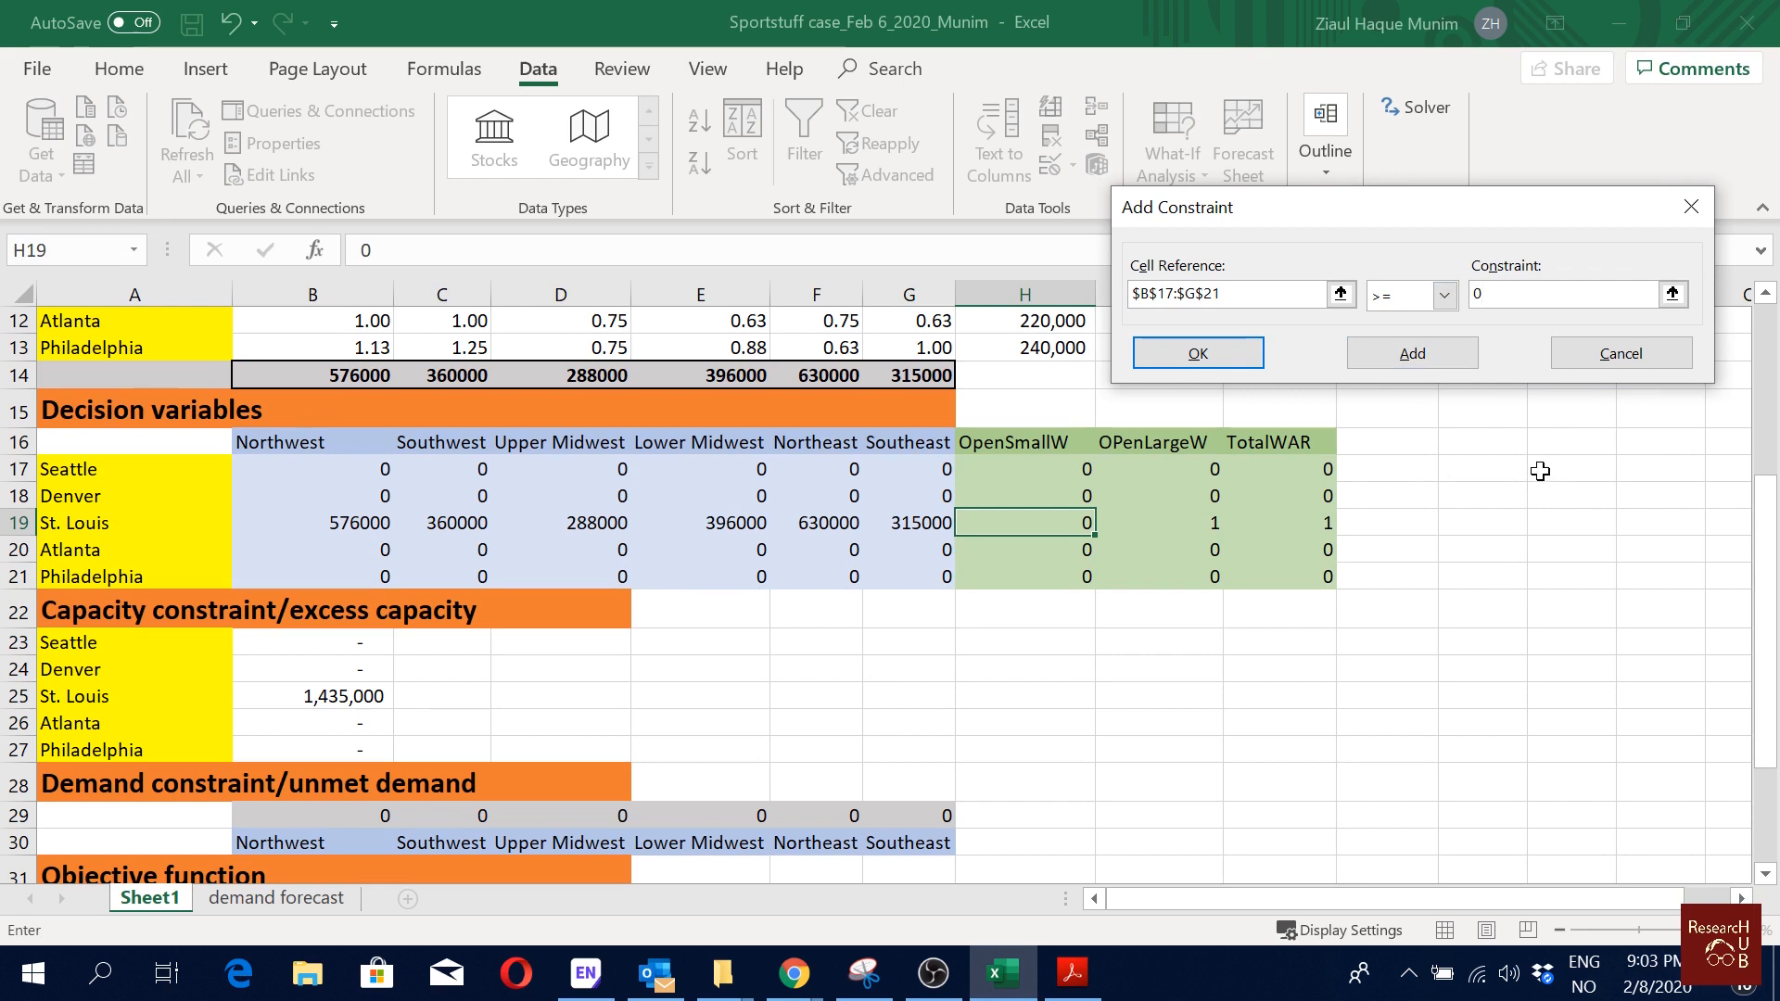
left_click(1443, 353)
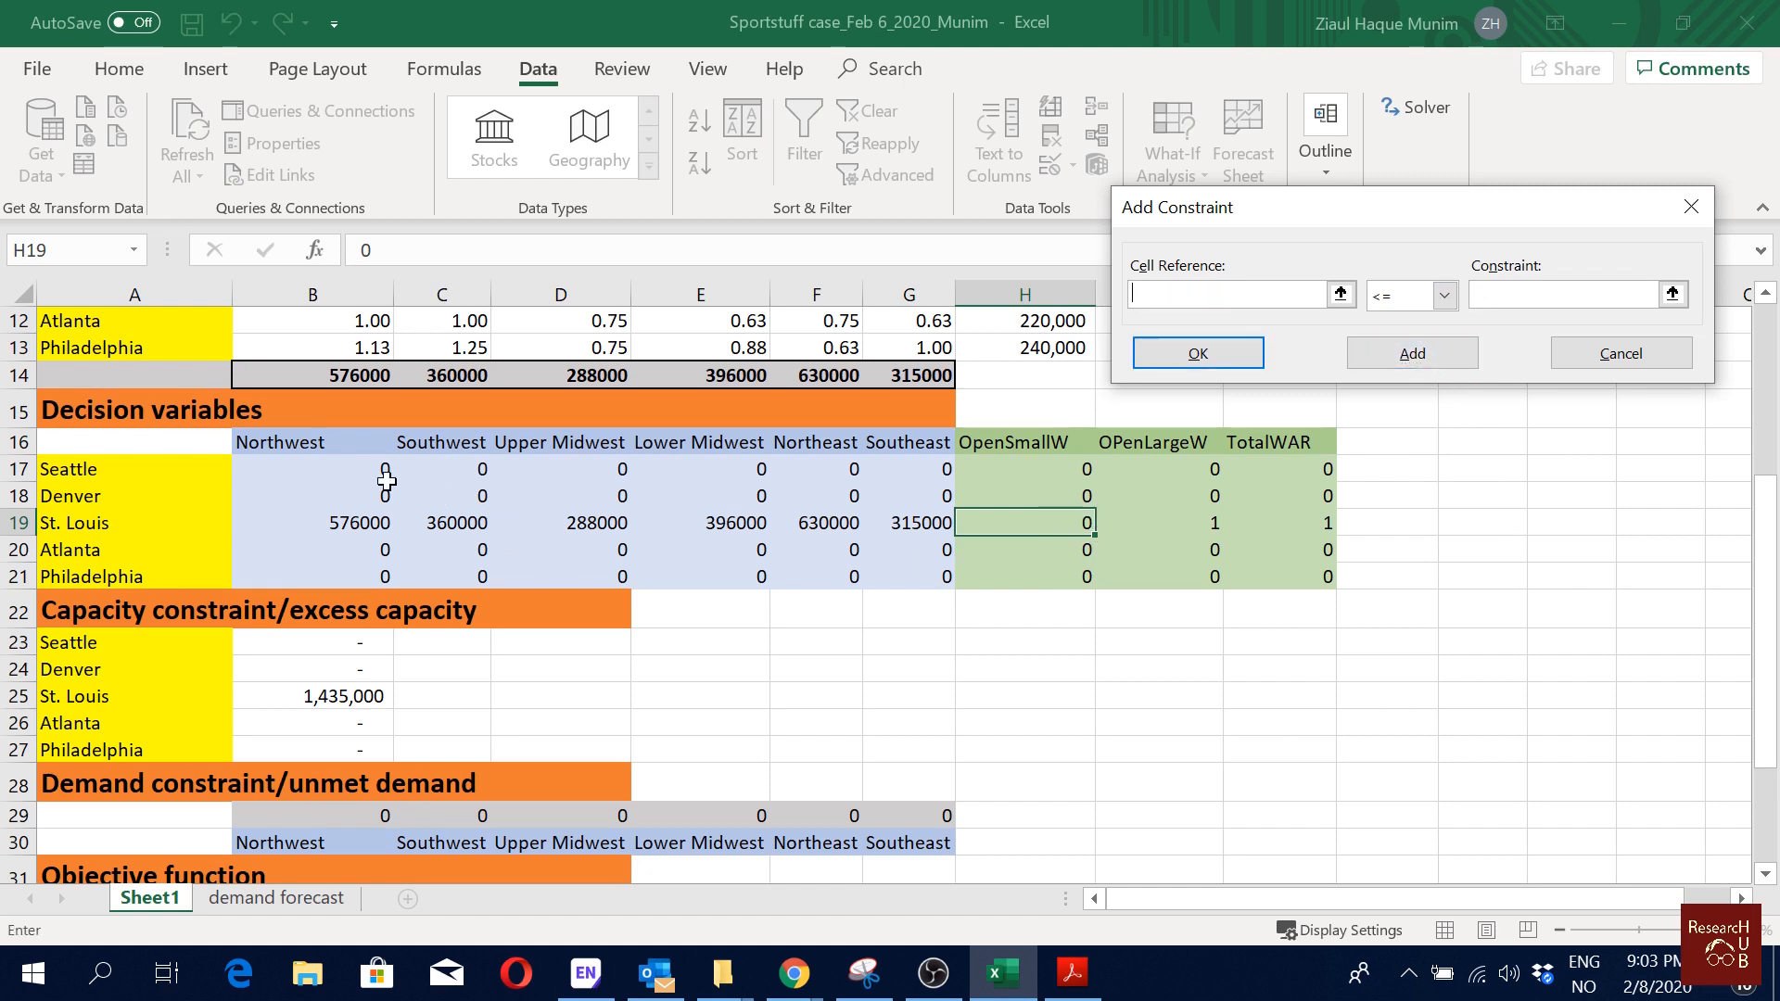
Step: Add a Solver constraint making the OpenSmallW and OpenLargeW cells H17:I21 binary
left_click_drag(1070, 471, 1136, 580)
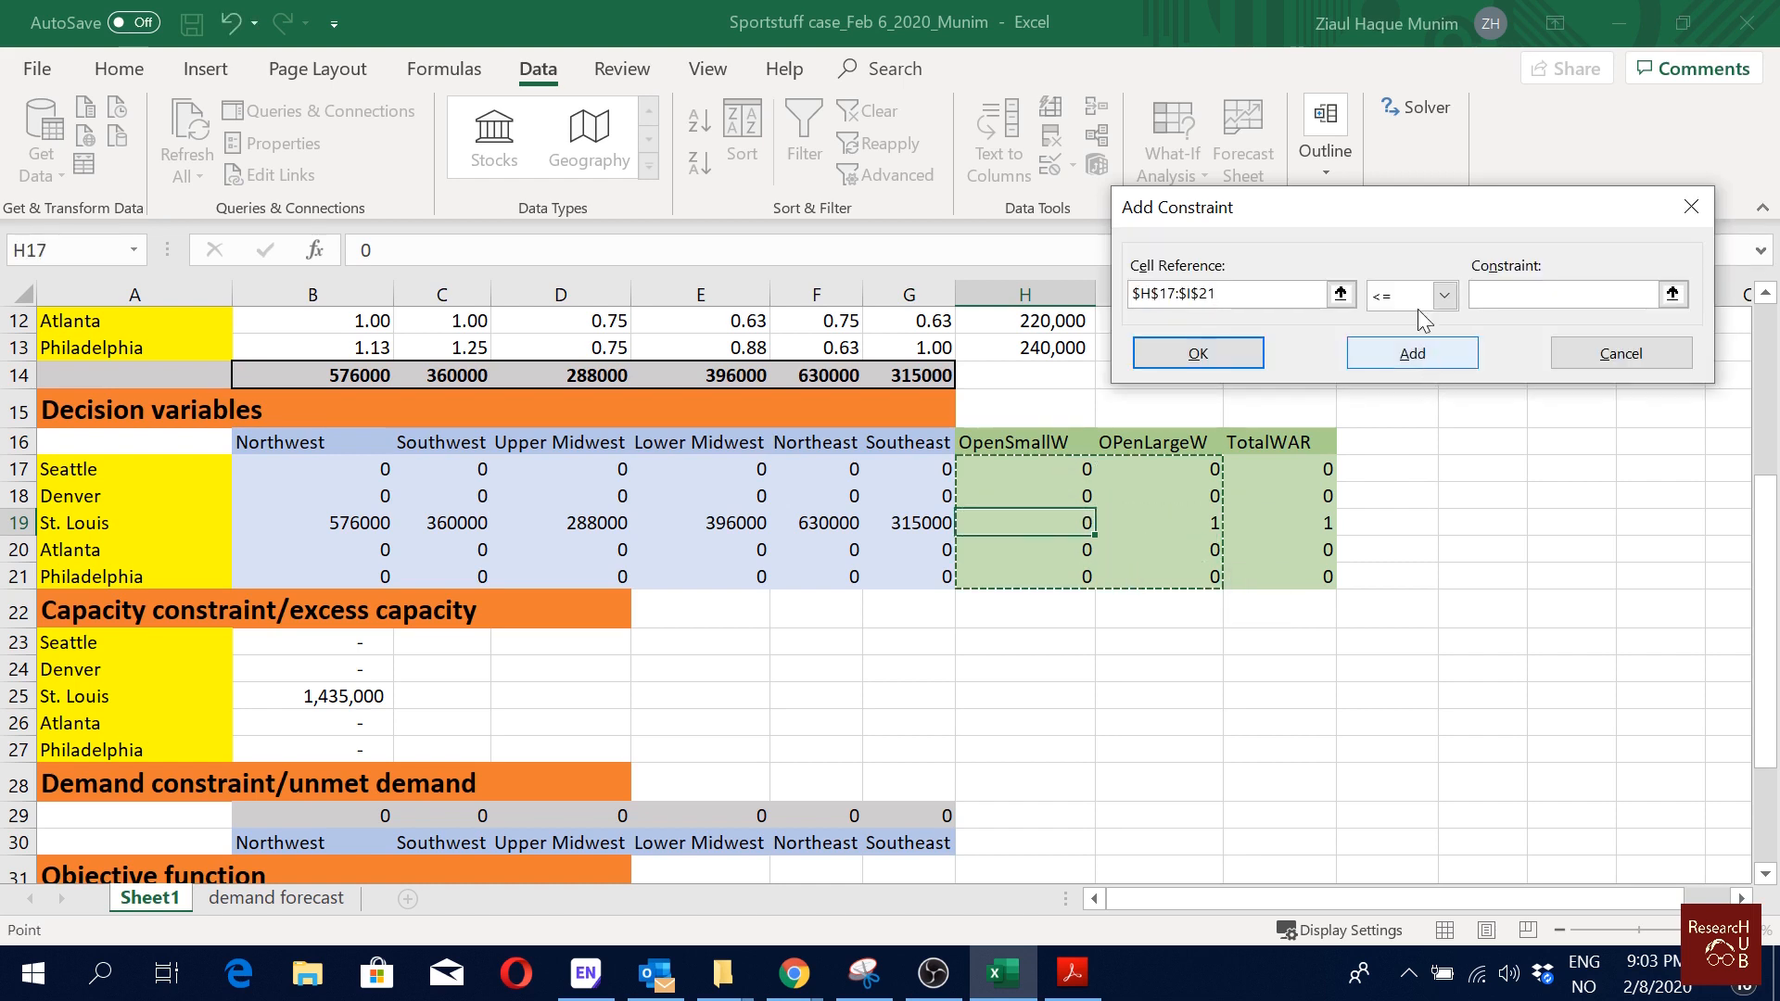
left_click(1443, 295)
left_click(1395, 401)
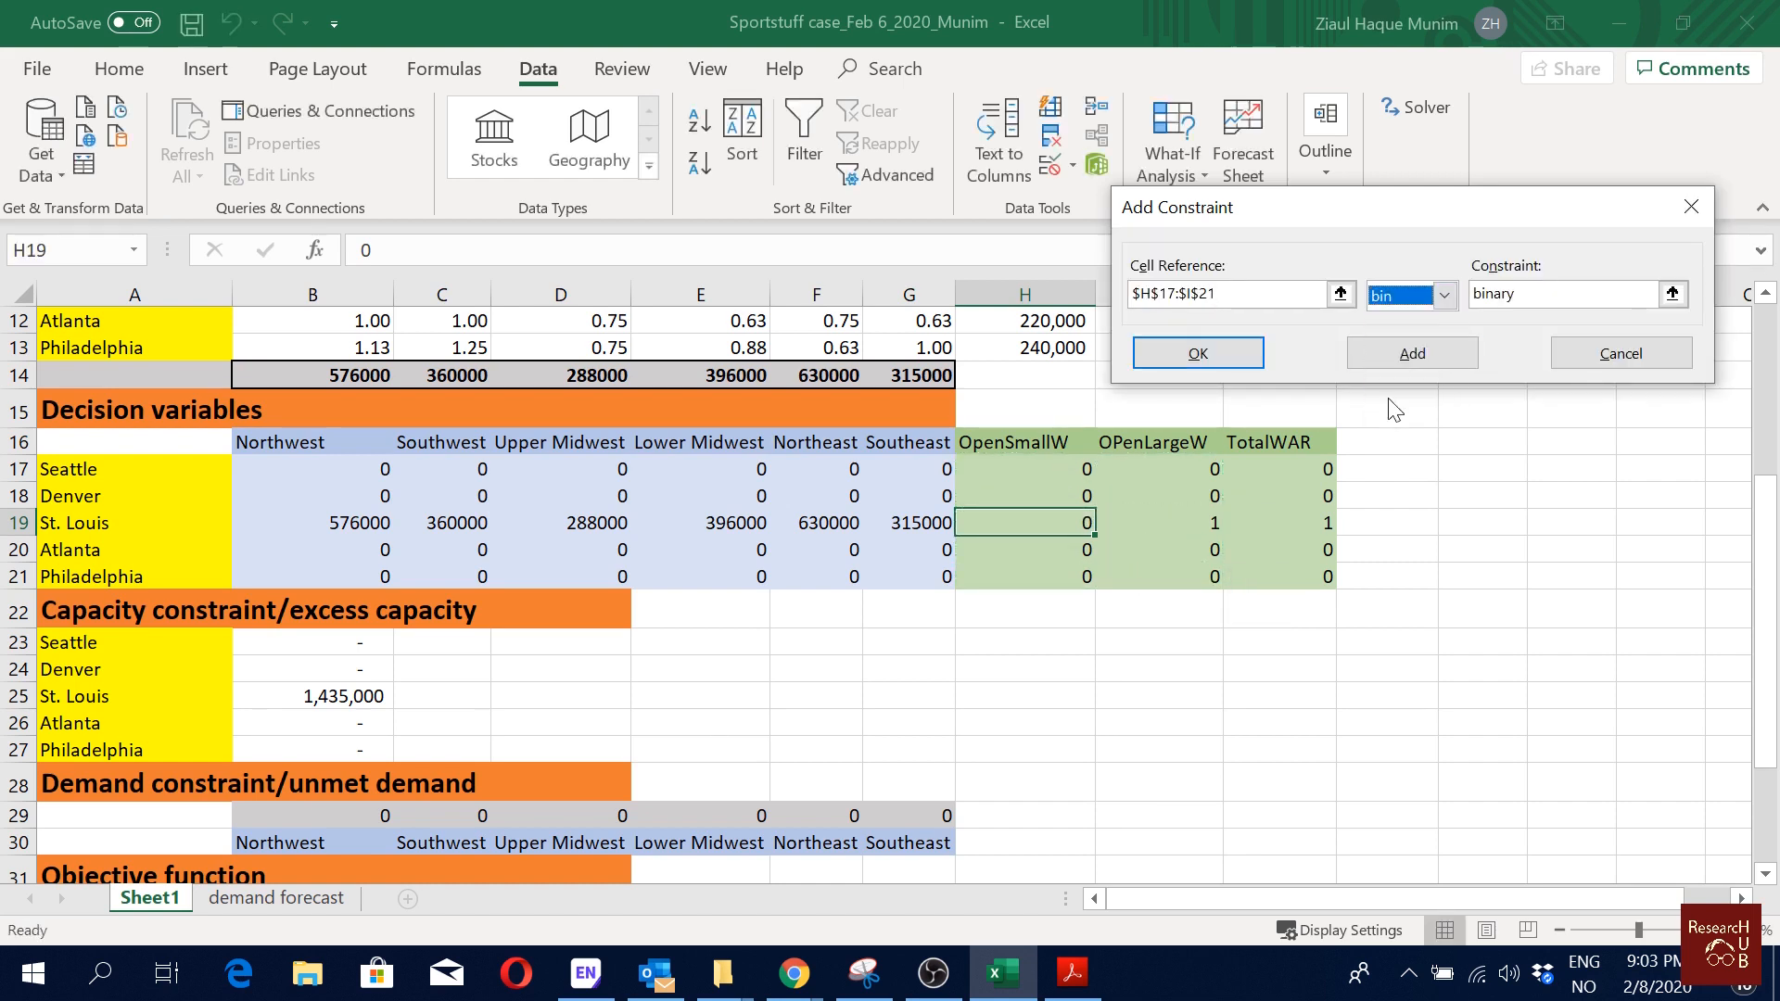
left_click(1409, 358)
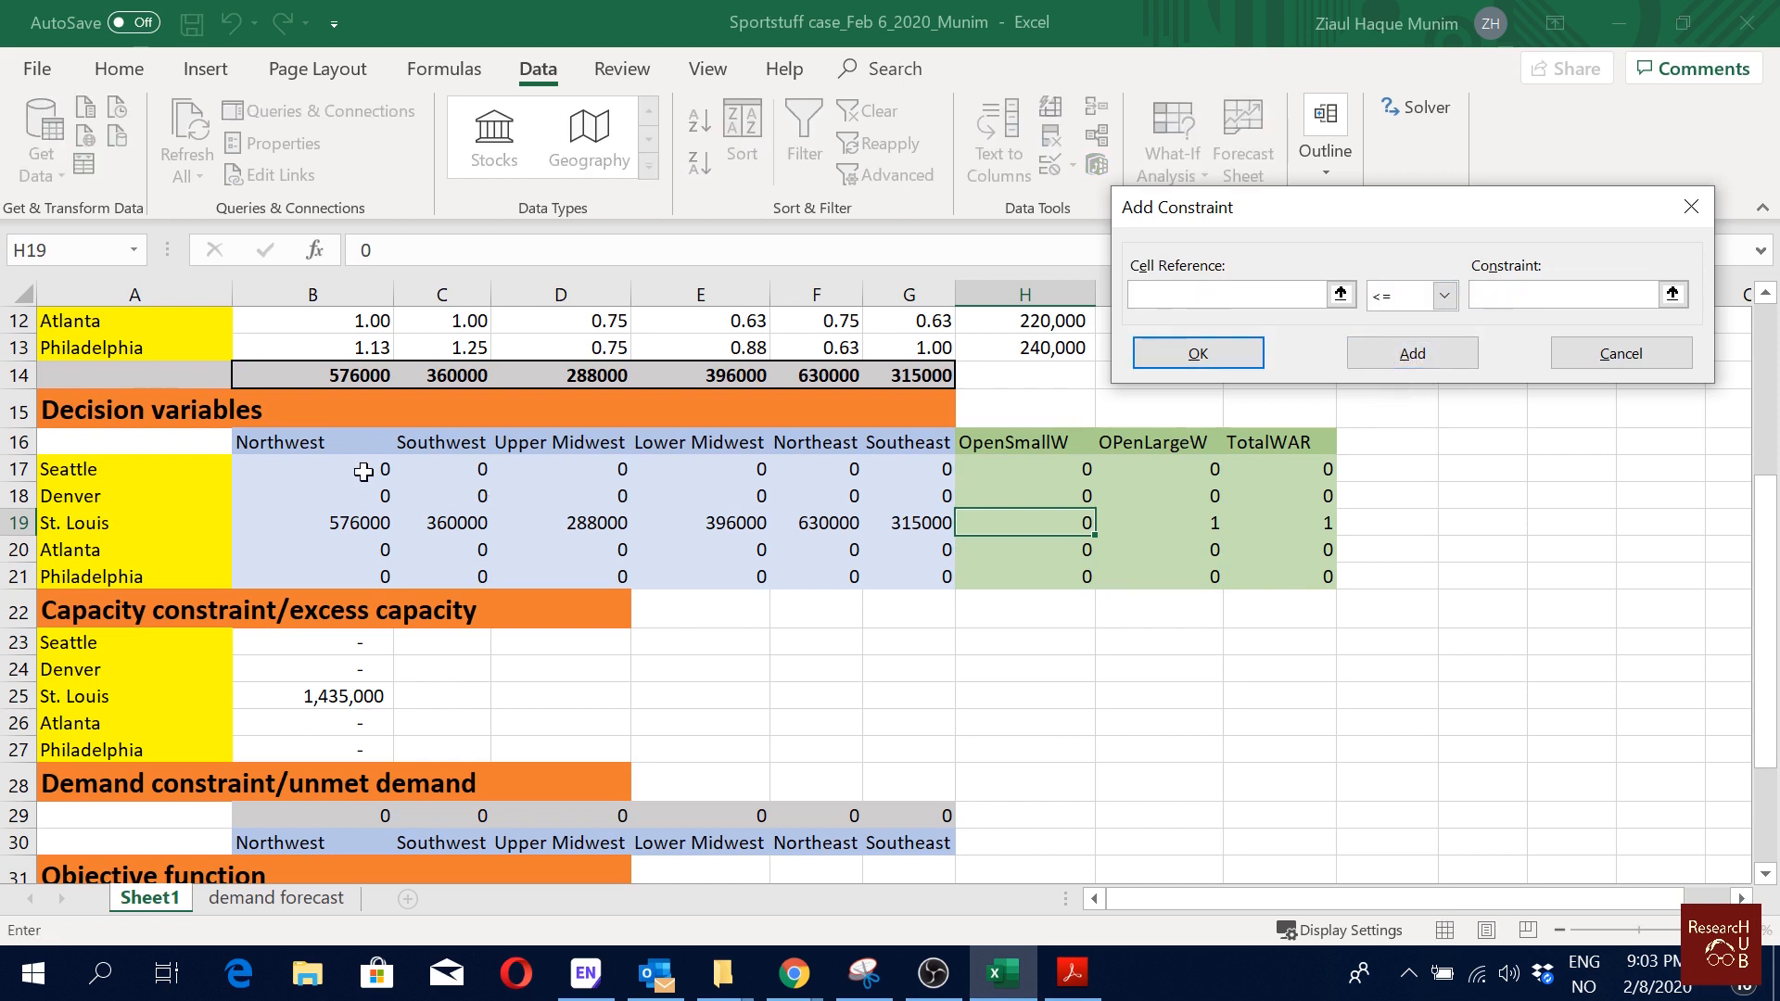
Step: Add a Solver constraint requiring the shipment quantities in B17:G21 to be integers
left_click_drag(363, 472, 961, 541)
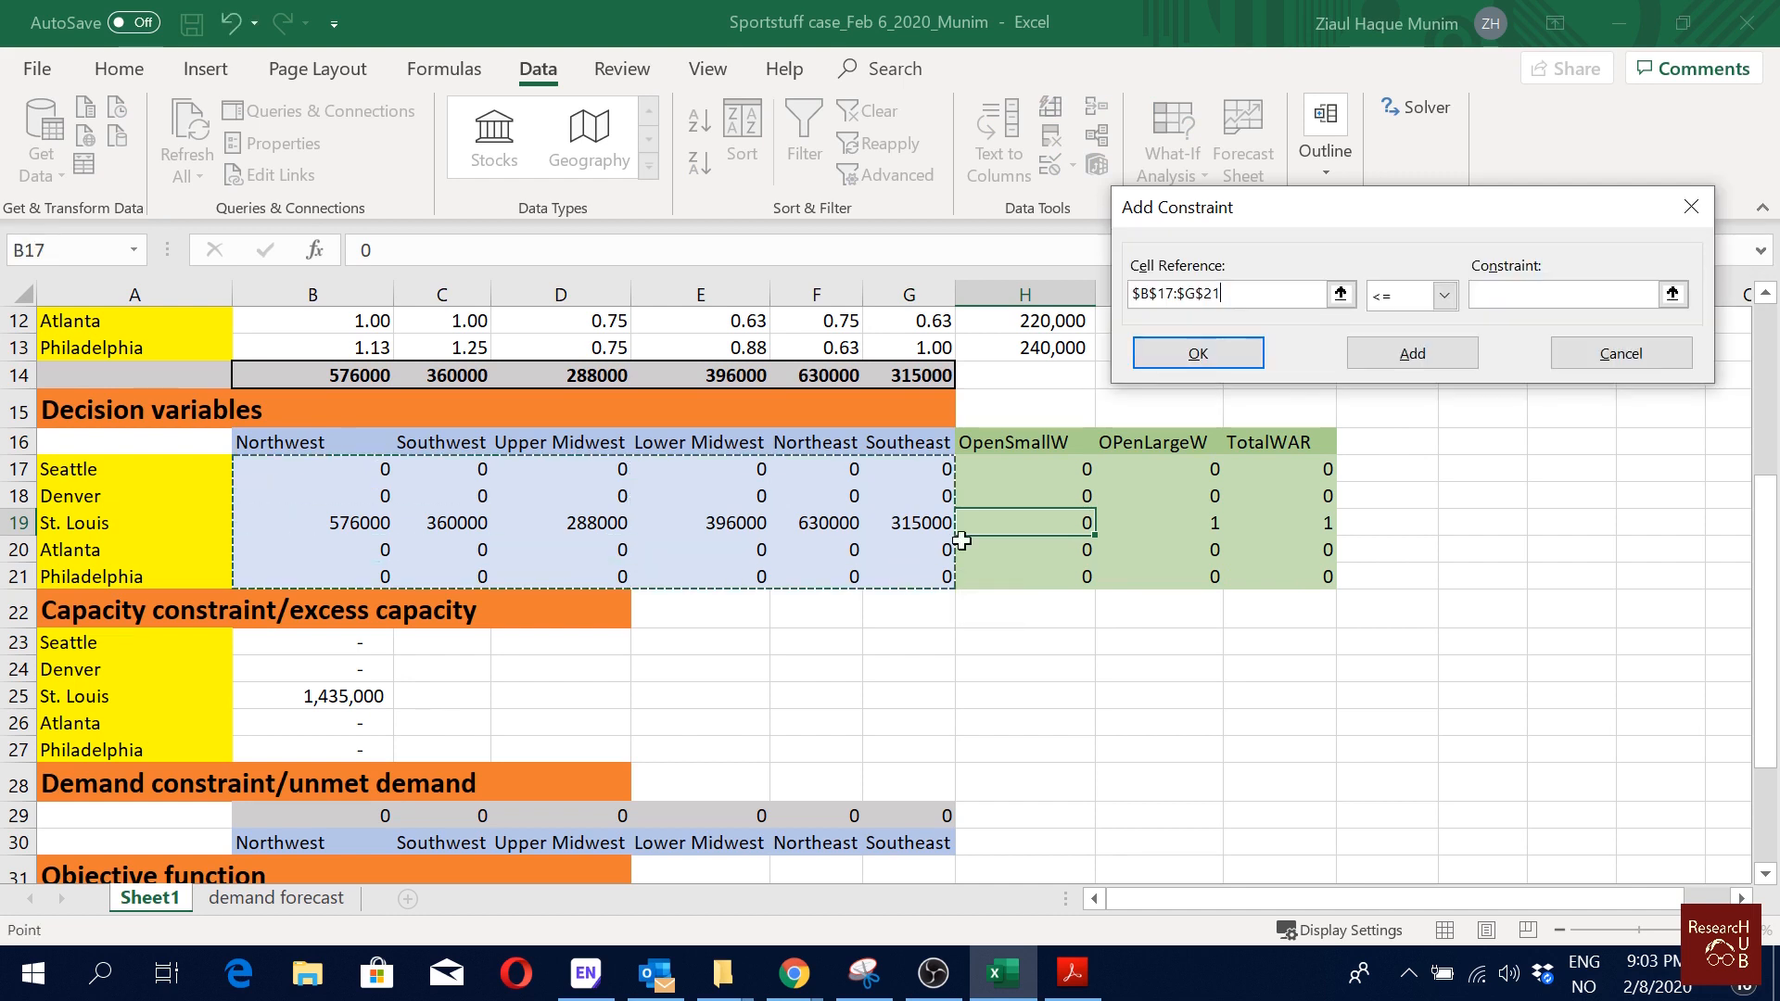
left_click(1443, 294)
left_click(1395, 376)
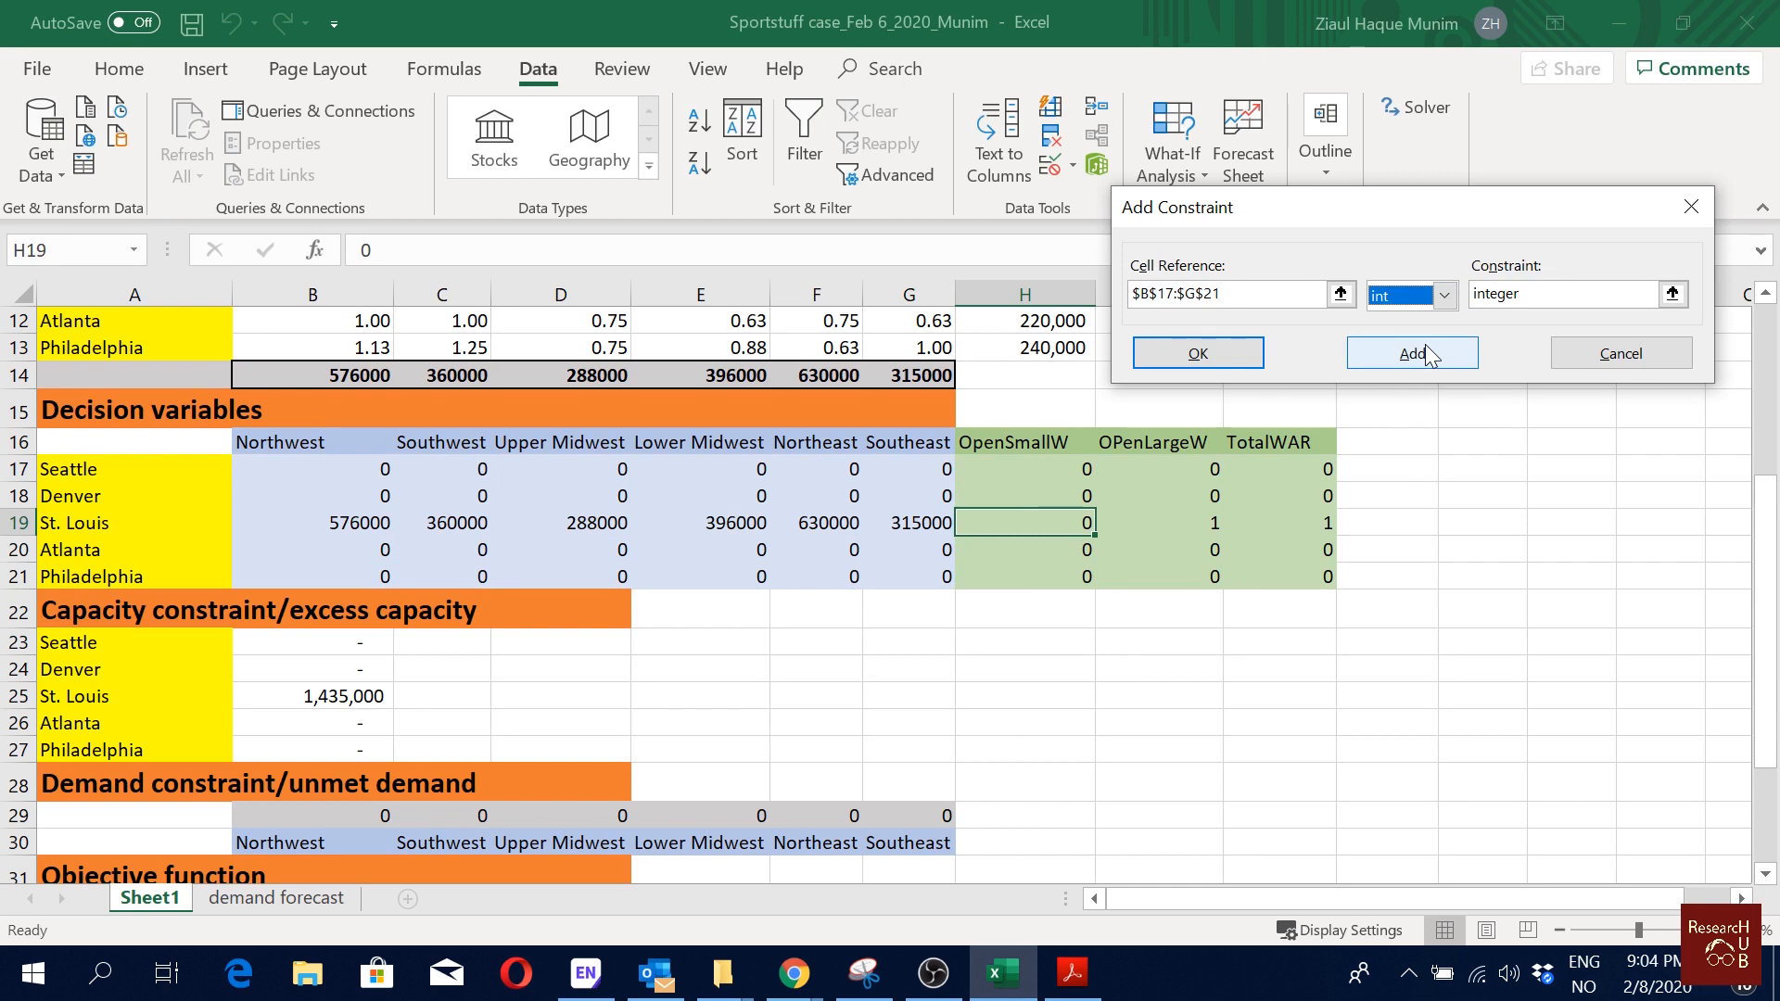
left_click(1406, 362)
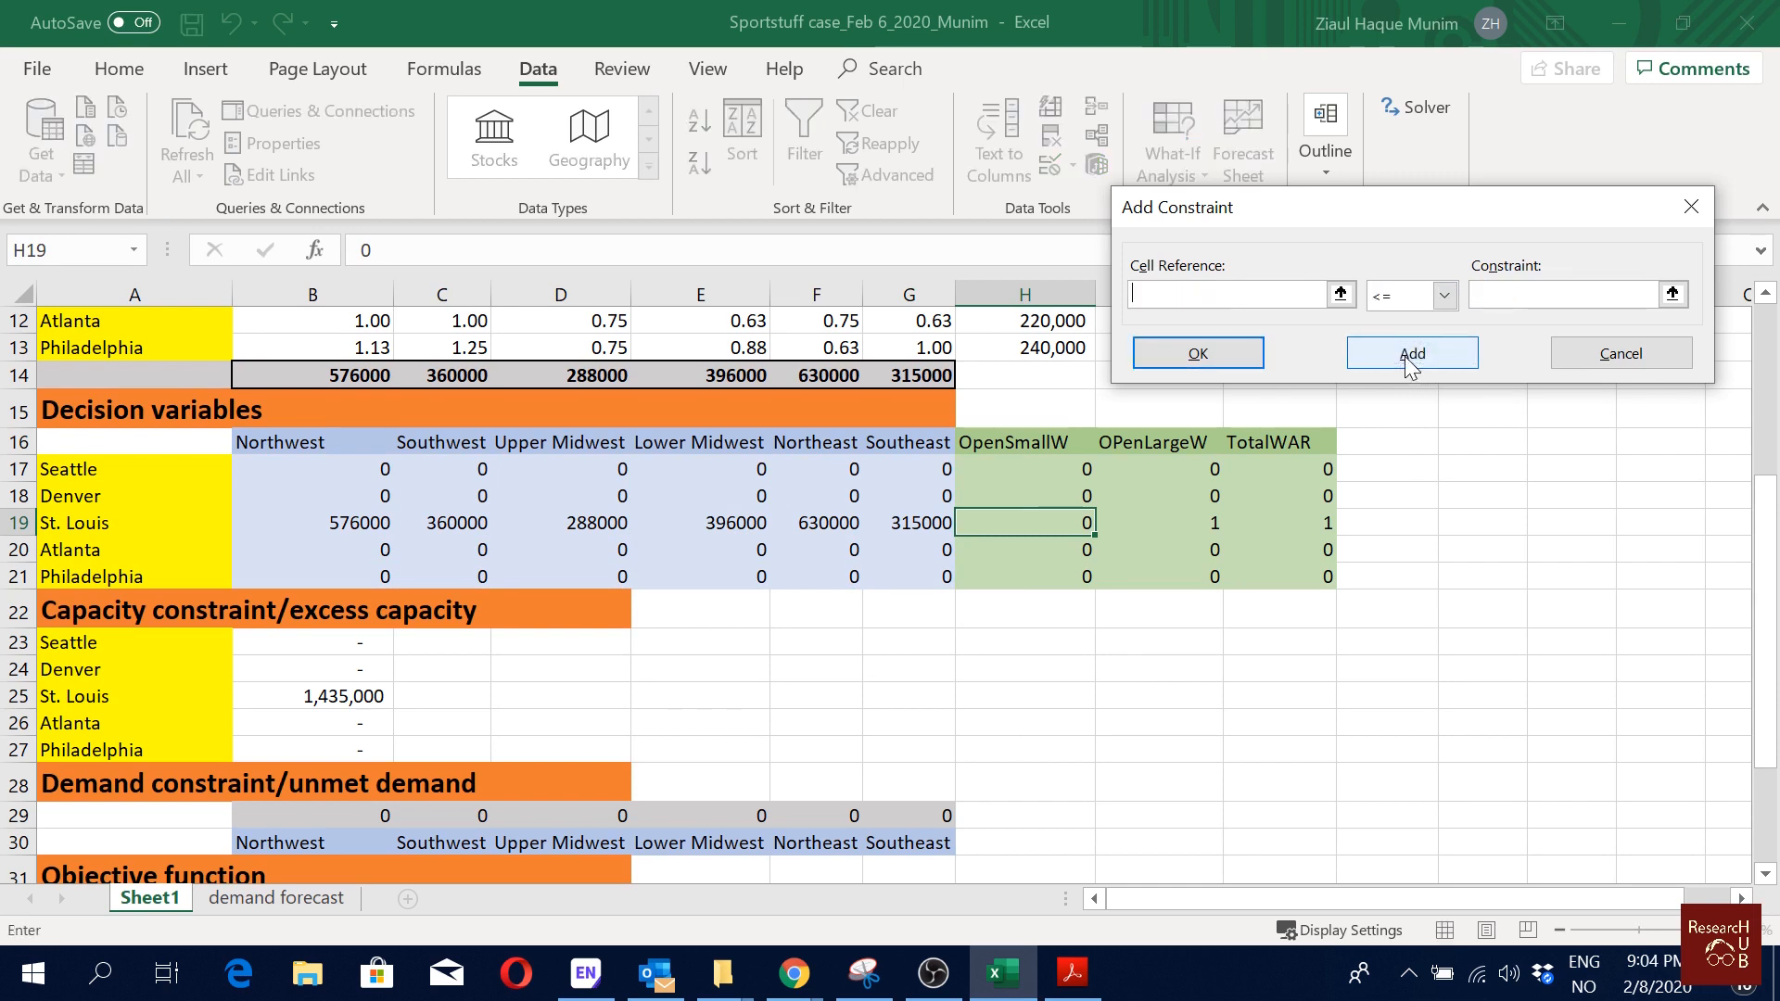
Step: Add a Solver constraint limiting the TotalWAR cells J17:J21 to <= 1 and finish adding constraints
left_click_drag(1278, 469, 1285, 565)
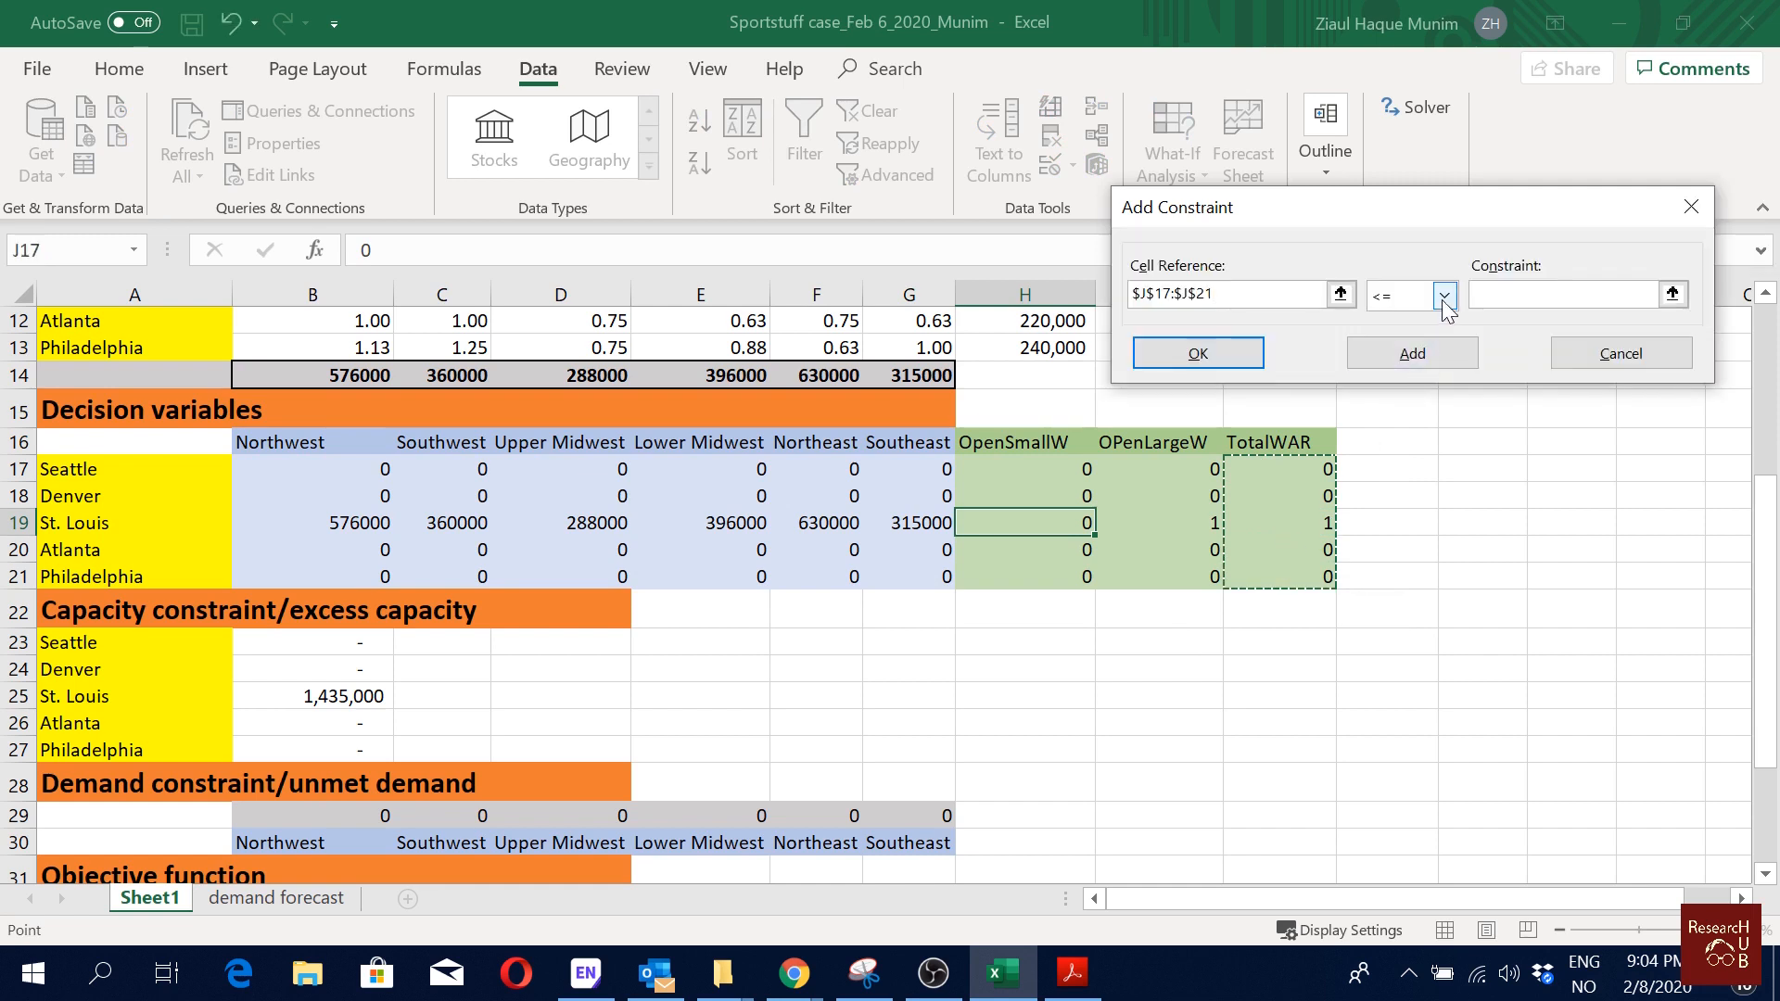
left_click(1443, 295)
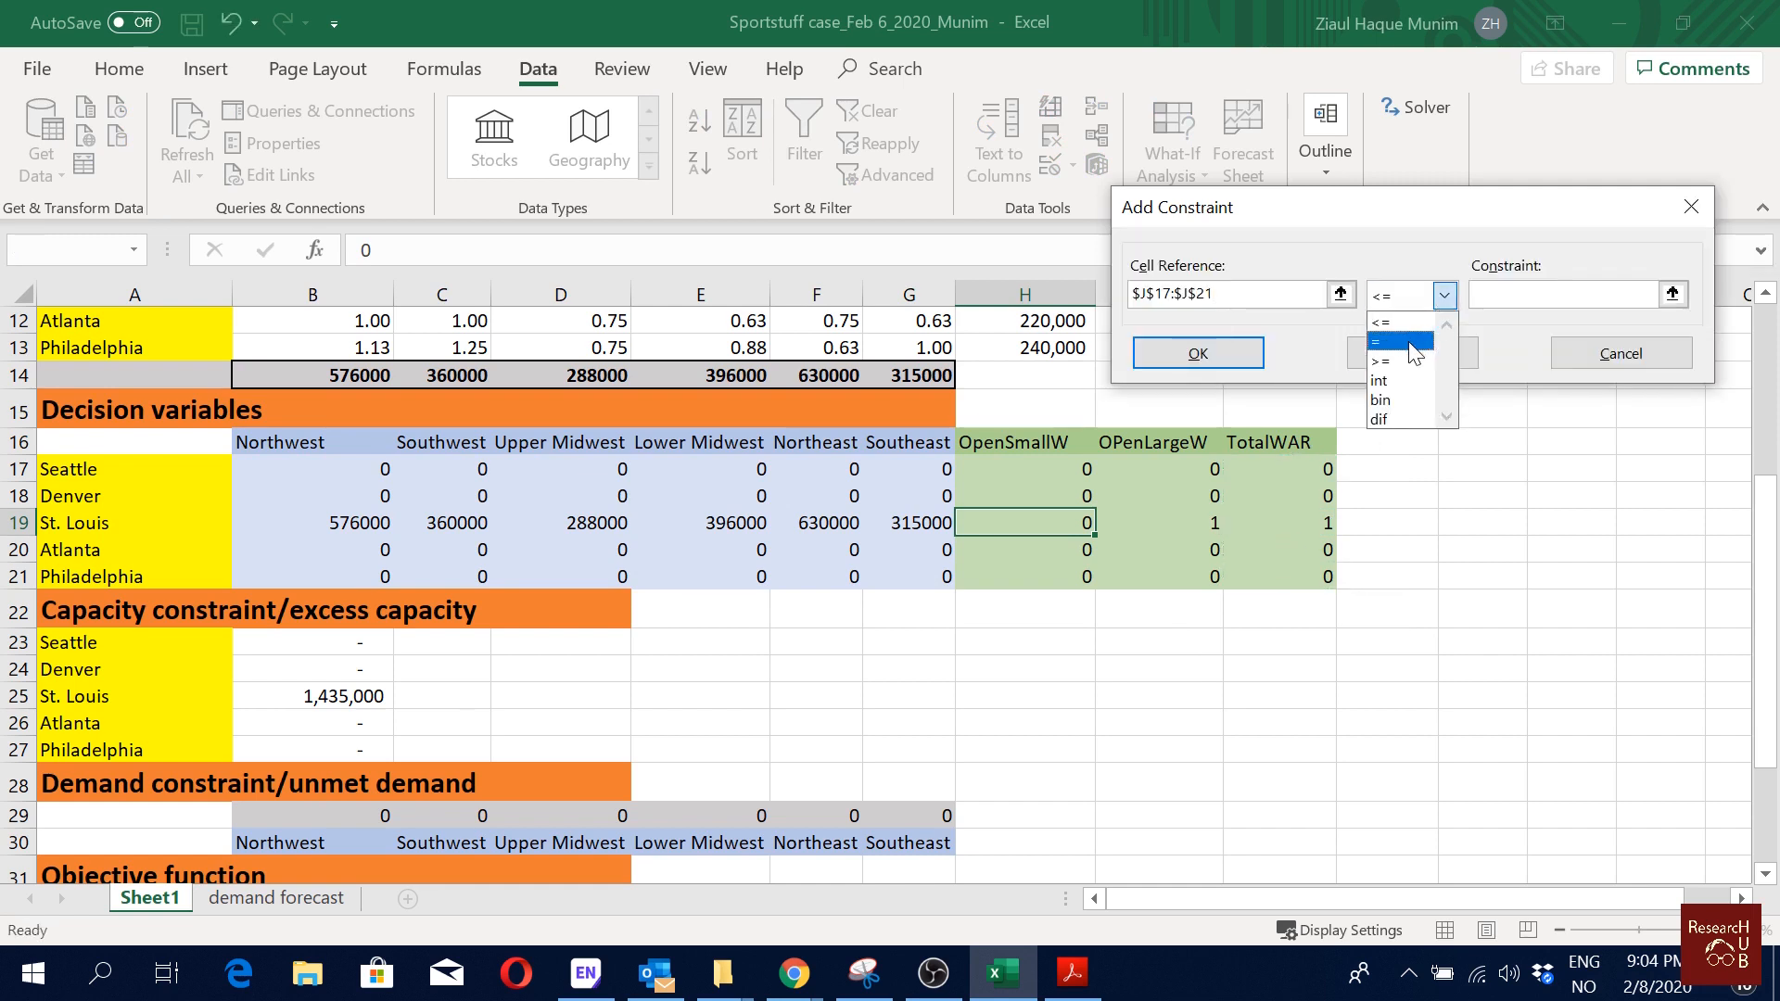
left_click(1410, 343)
left_click(1442, 298)
left_click(1404, 326)
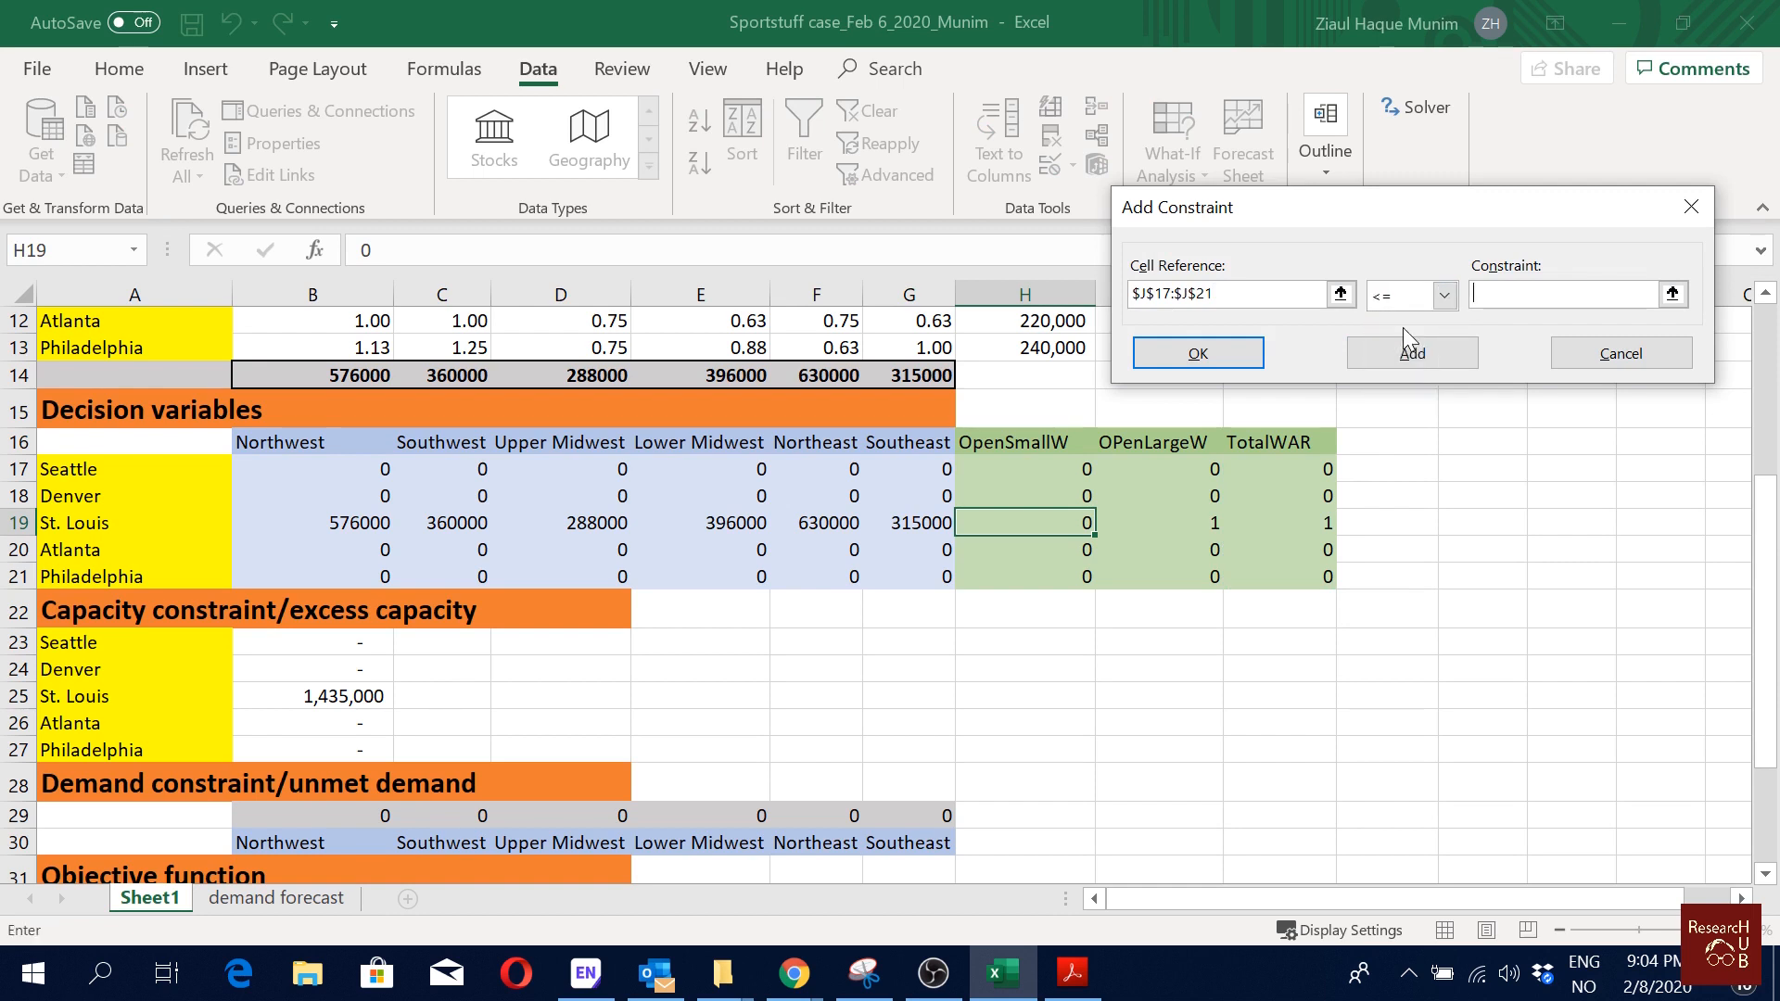
type("1")
left_click(1198, 353)
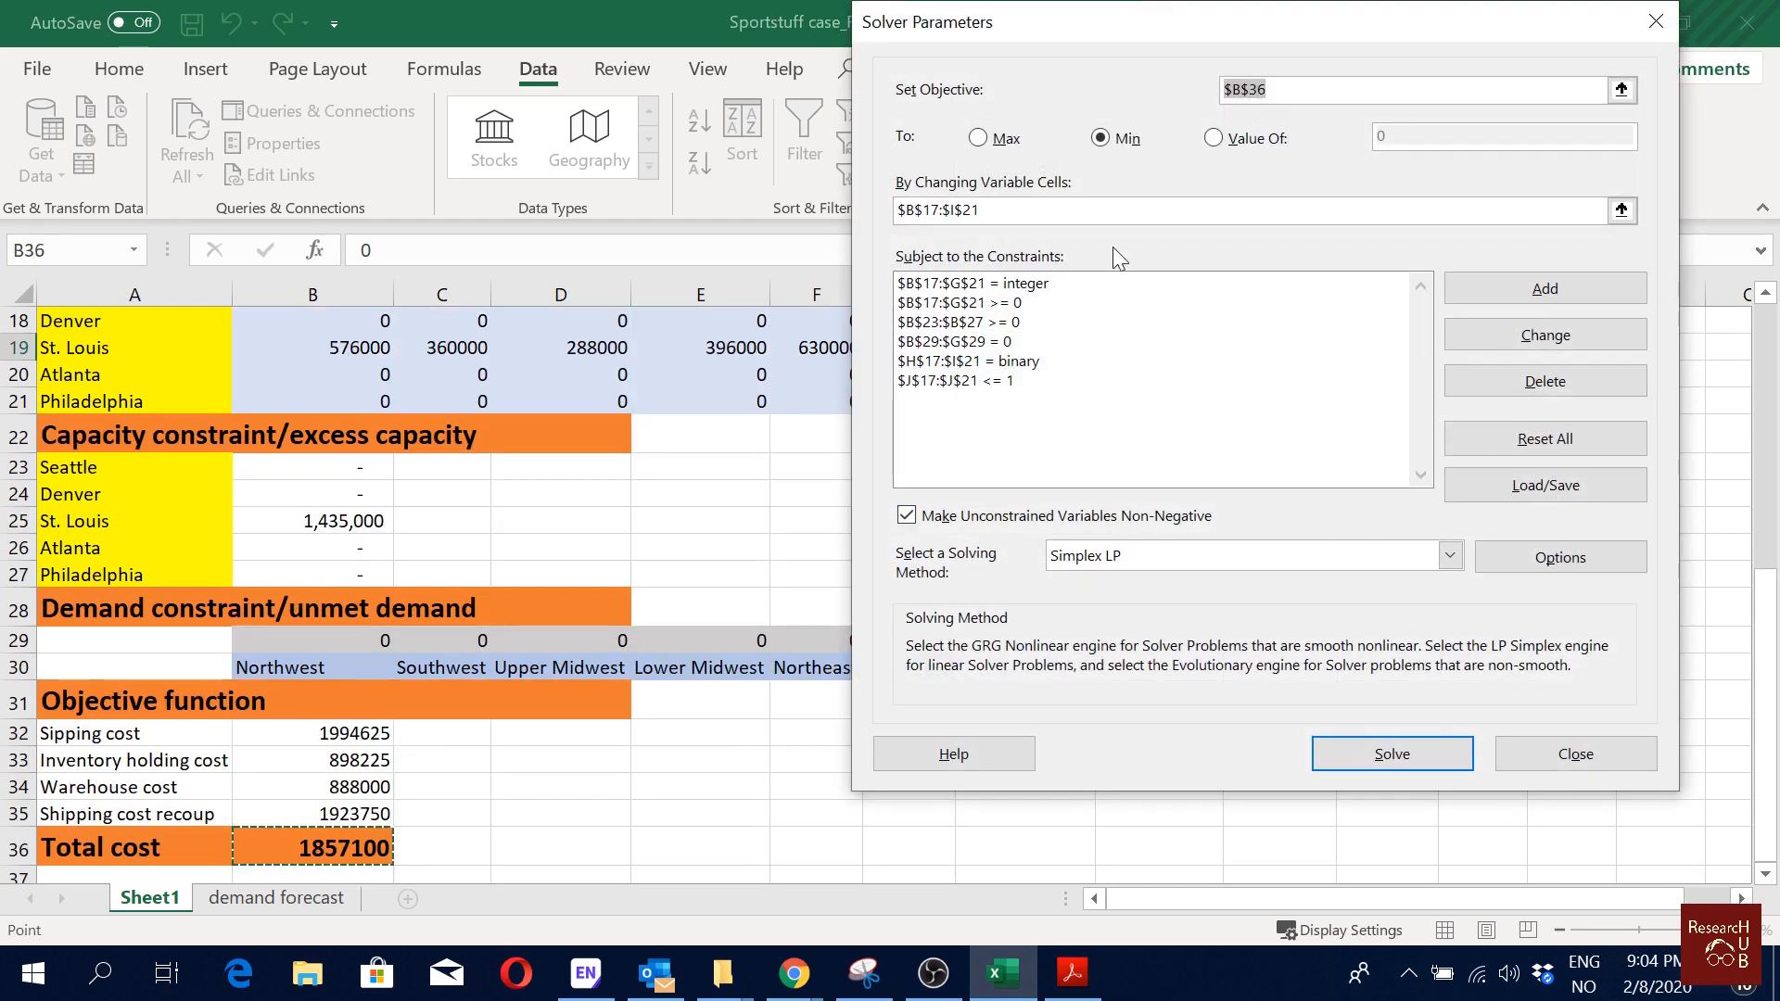
Step: Solve the model with the Simplex LP method and keep the Solver solution
left_click_drag(1221, 21, 1274, 17)
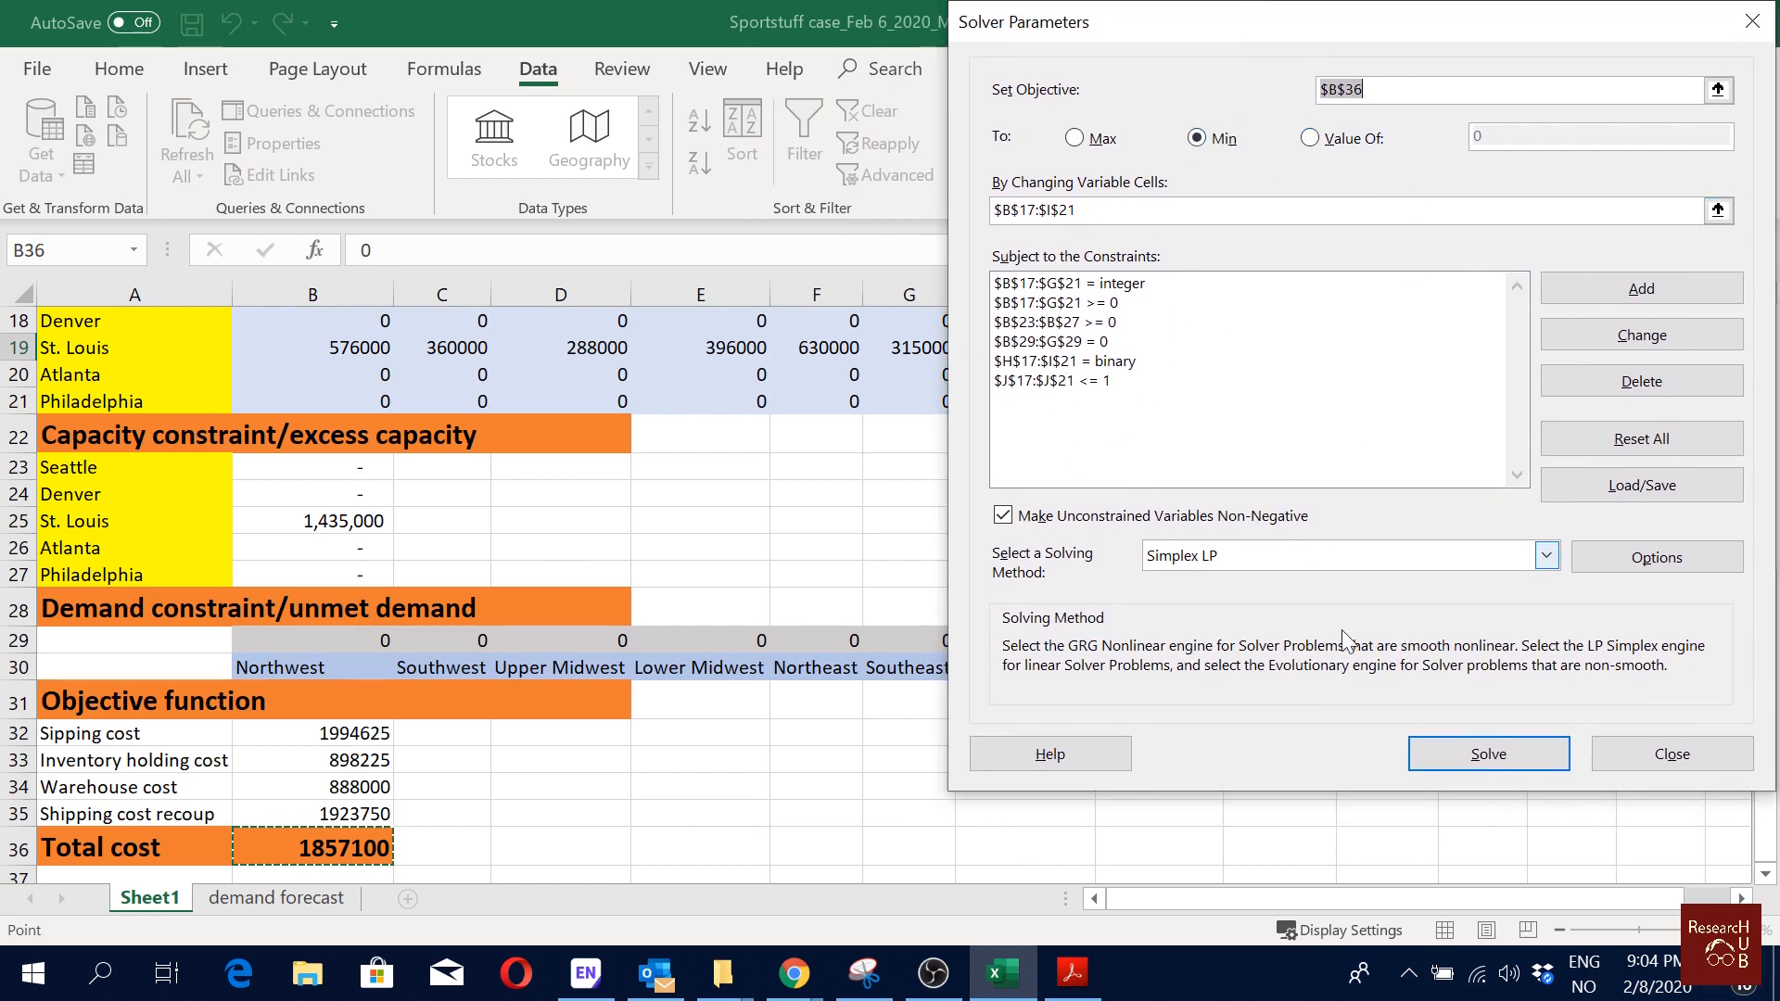
left_click(1484, 754)
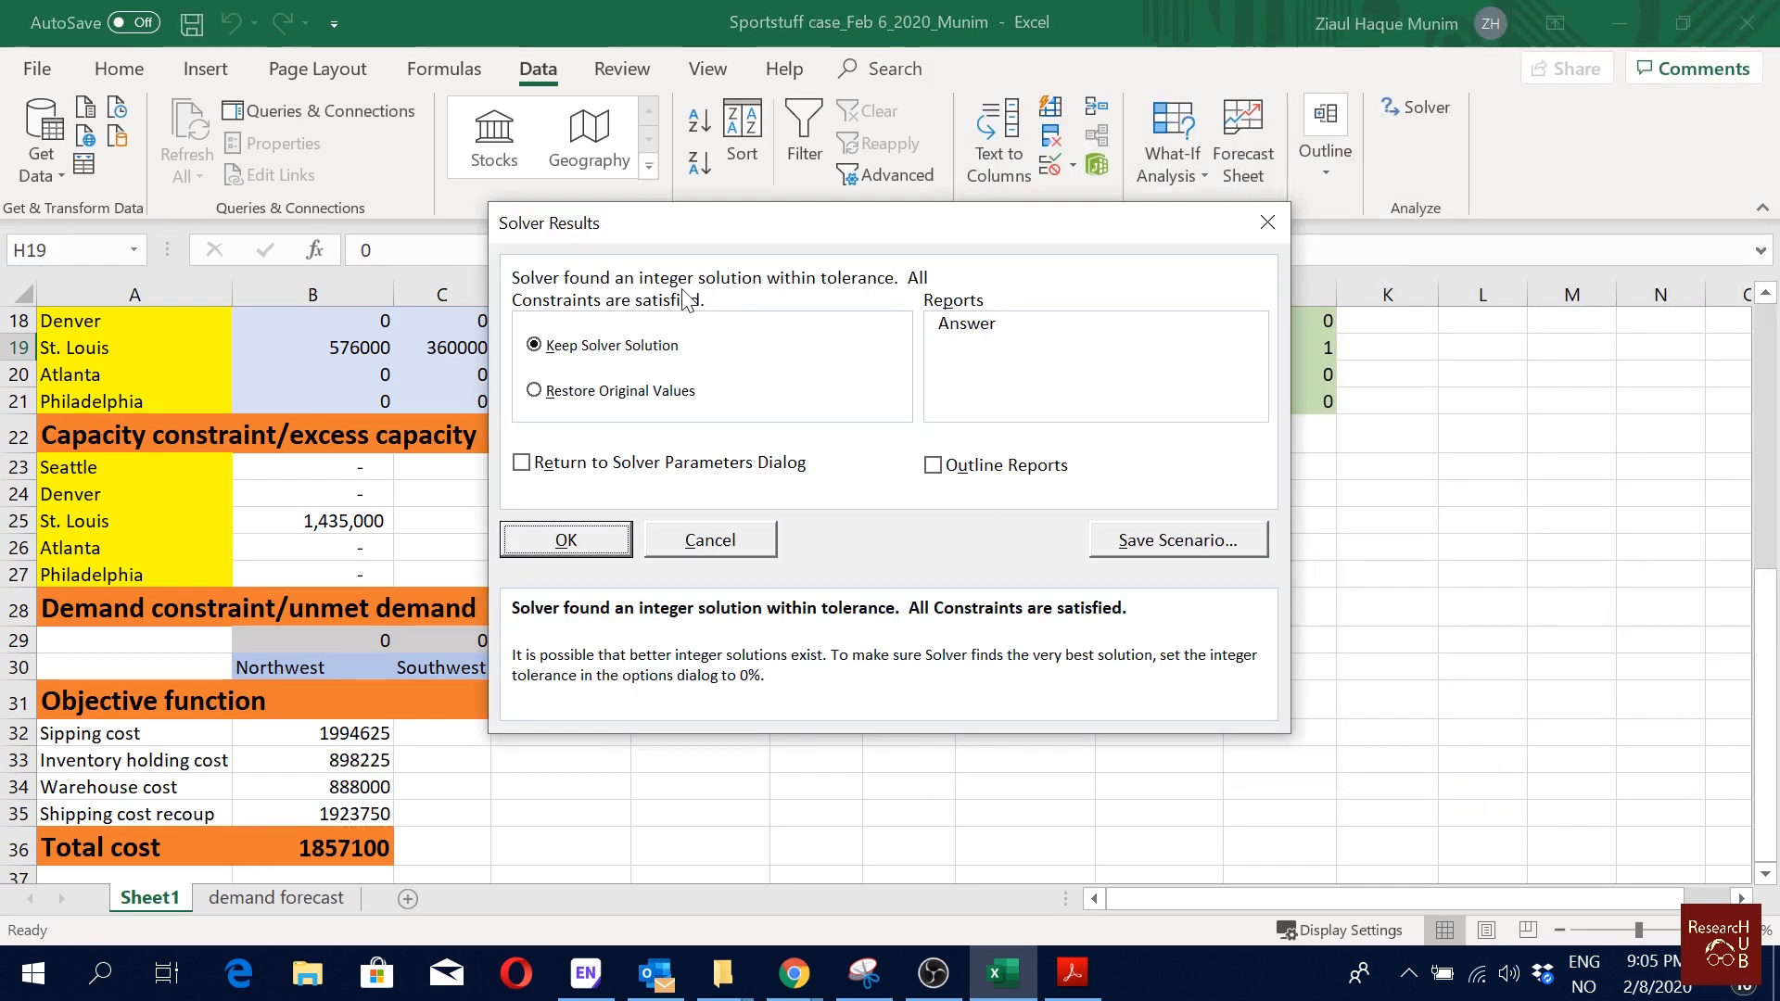
left_click(578, 287)
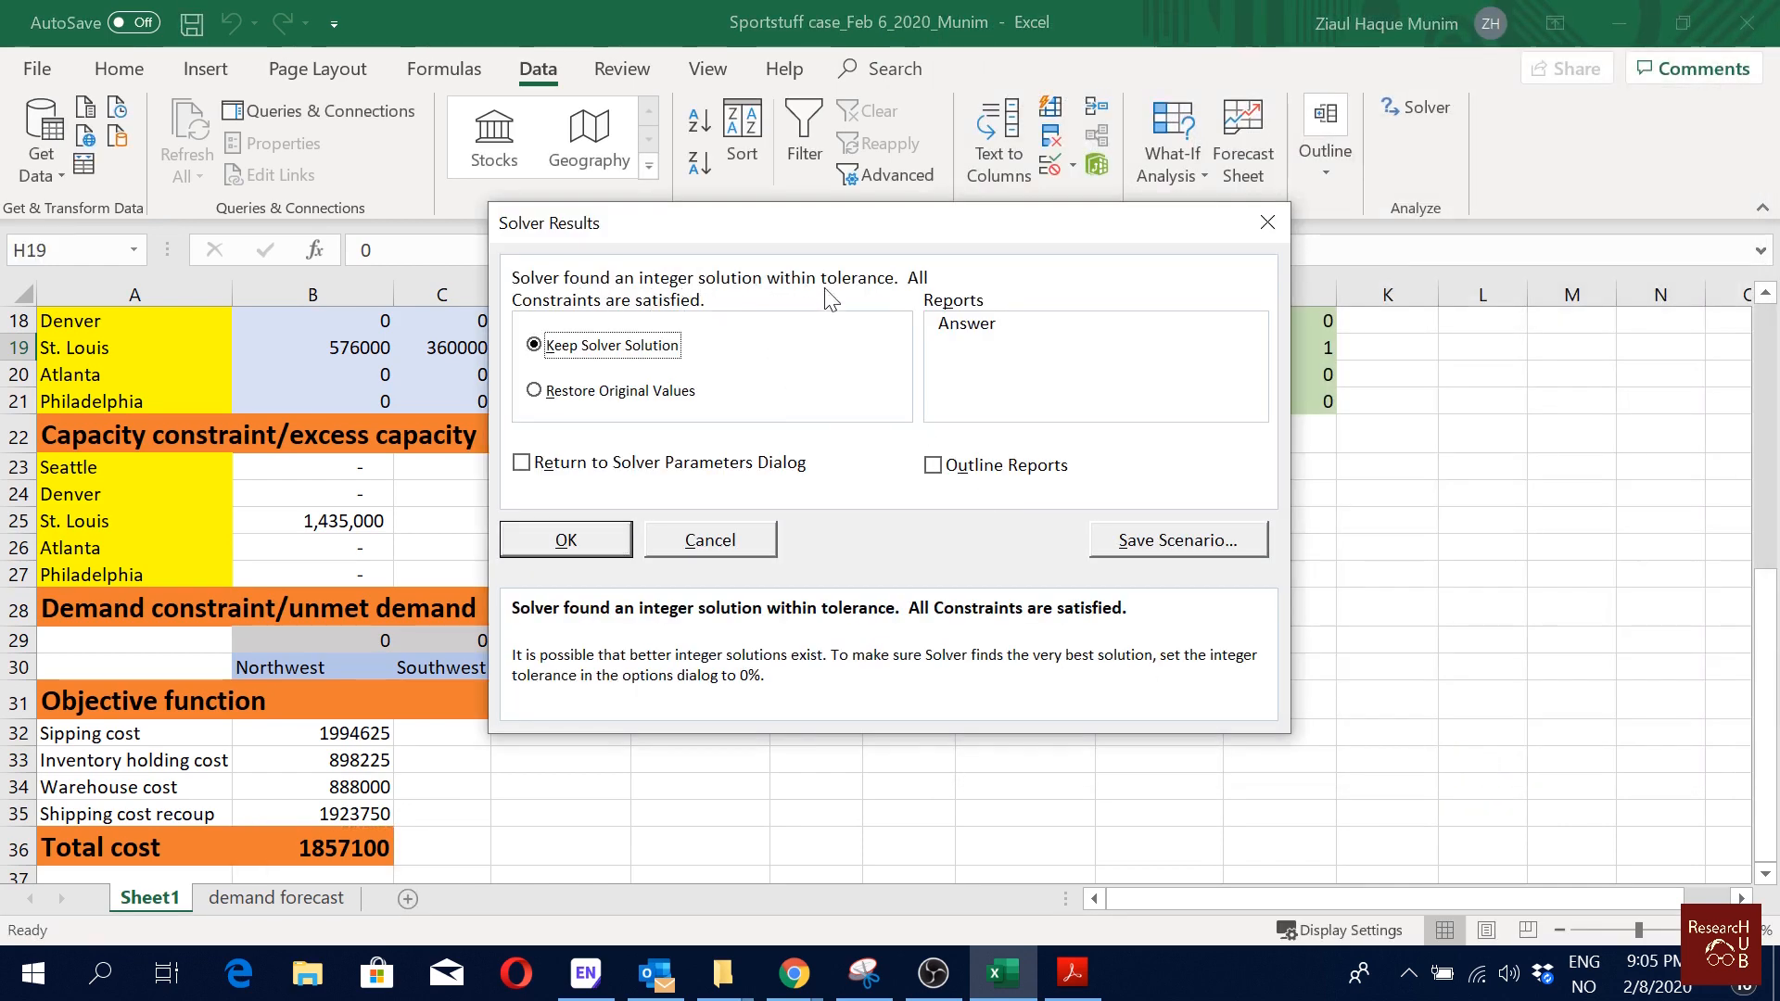
left_click(584, 544)
Step: Examine the solved decision variables, especially the St. Louis shipments in row 19 and the warehouse opening columns
scroll(1062, 668, "up", 1)
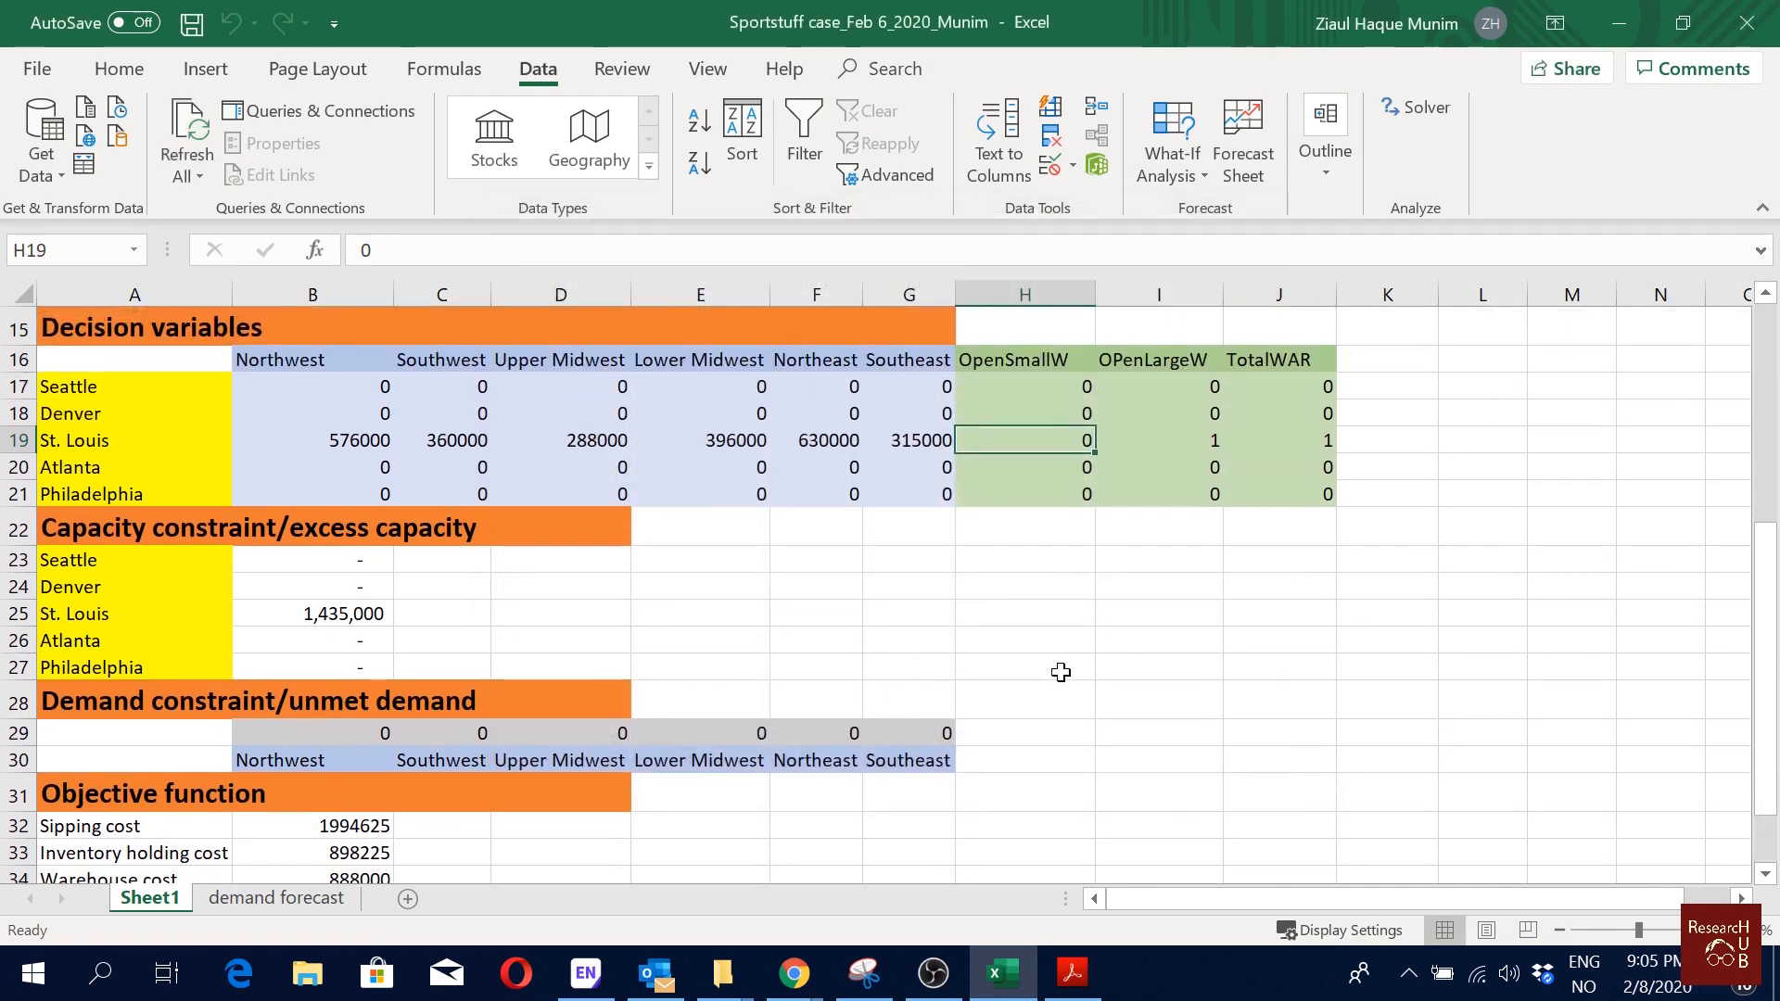
left_click(1073, 637)
scroll(1147, 680, "up", 3)
left_click(1477, 615)
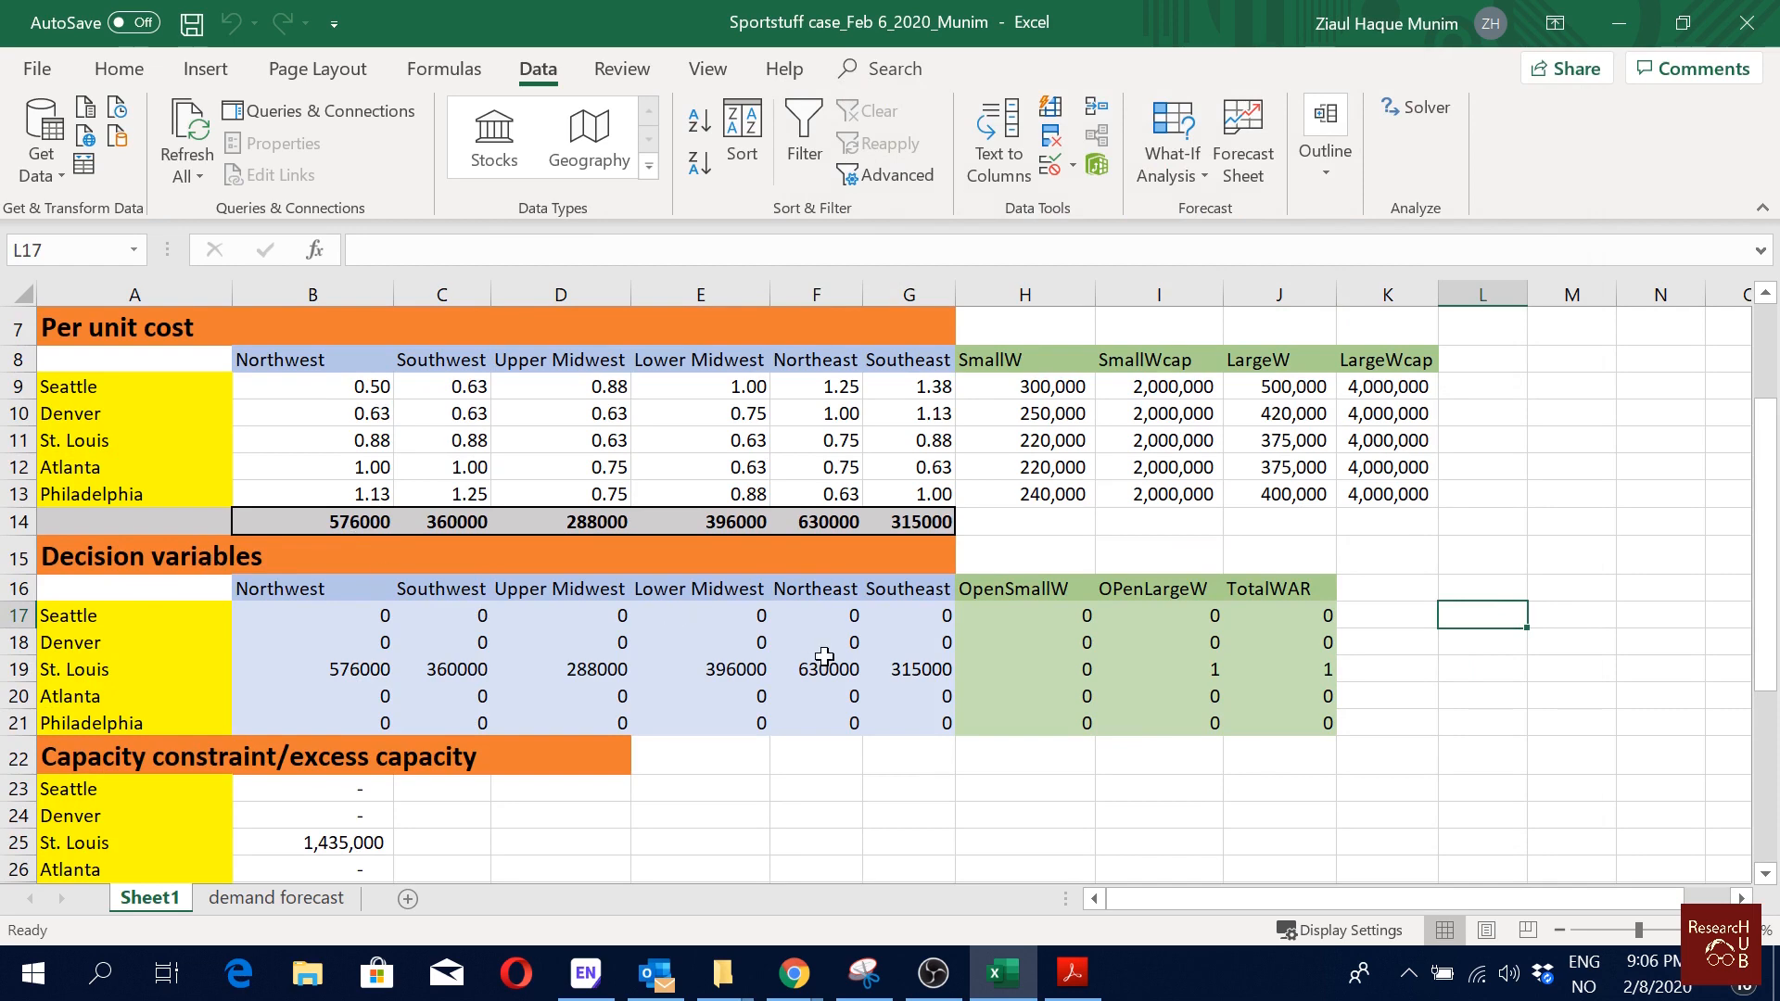
scroll(825, 650, "down", 1)
left_click(357, 577)
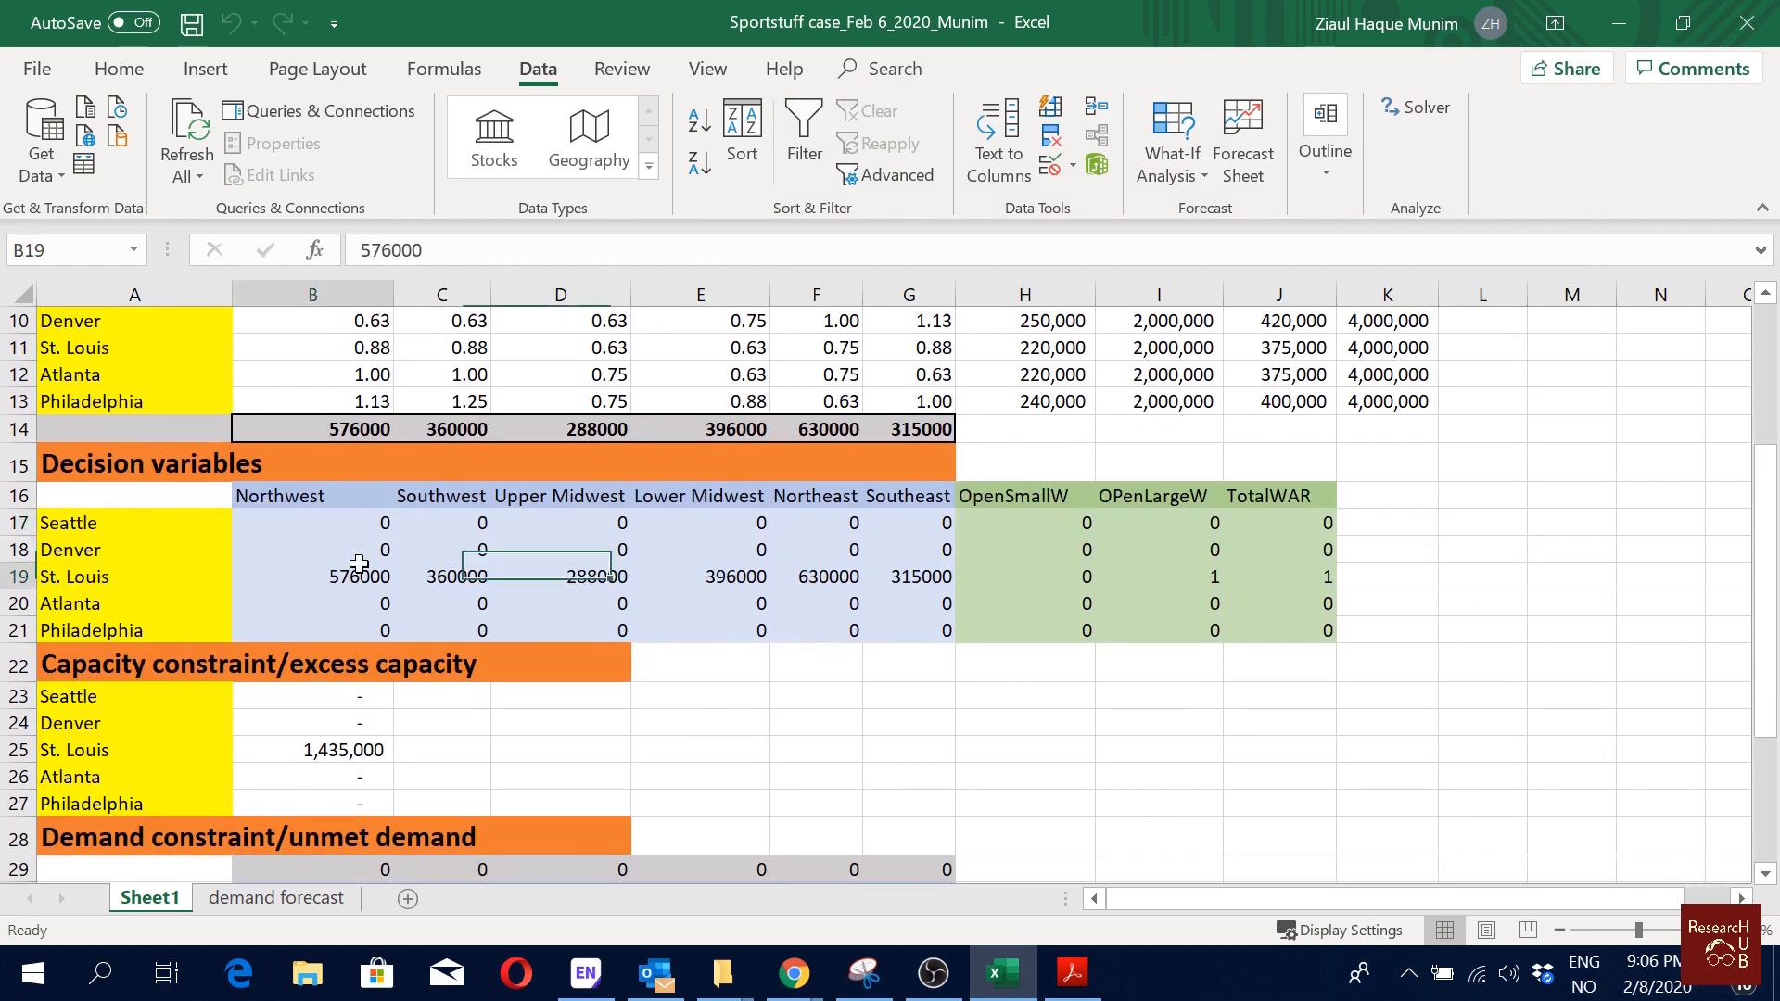
left_click_drag(357, 577, 885, 584)
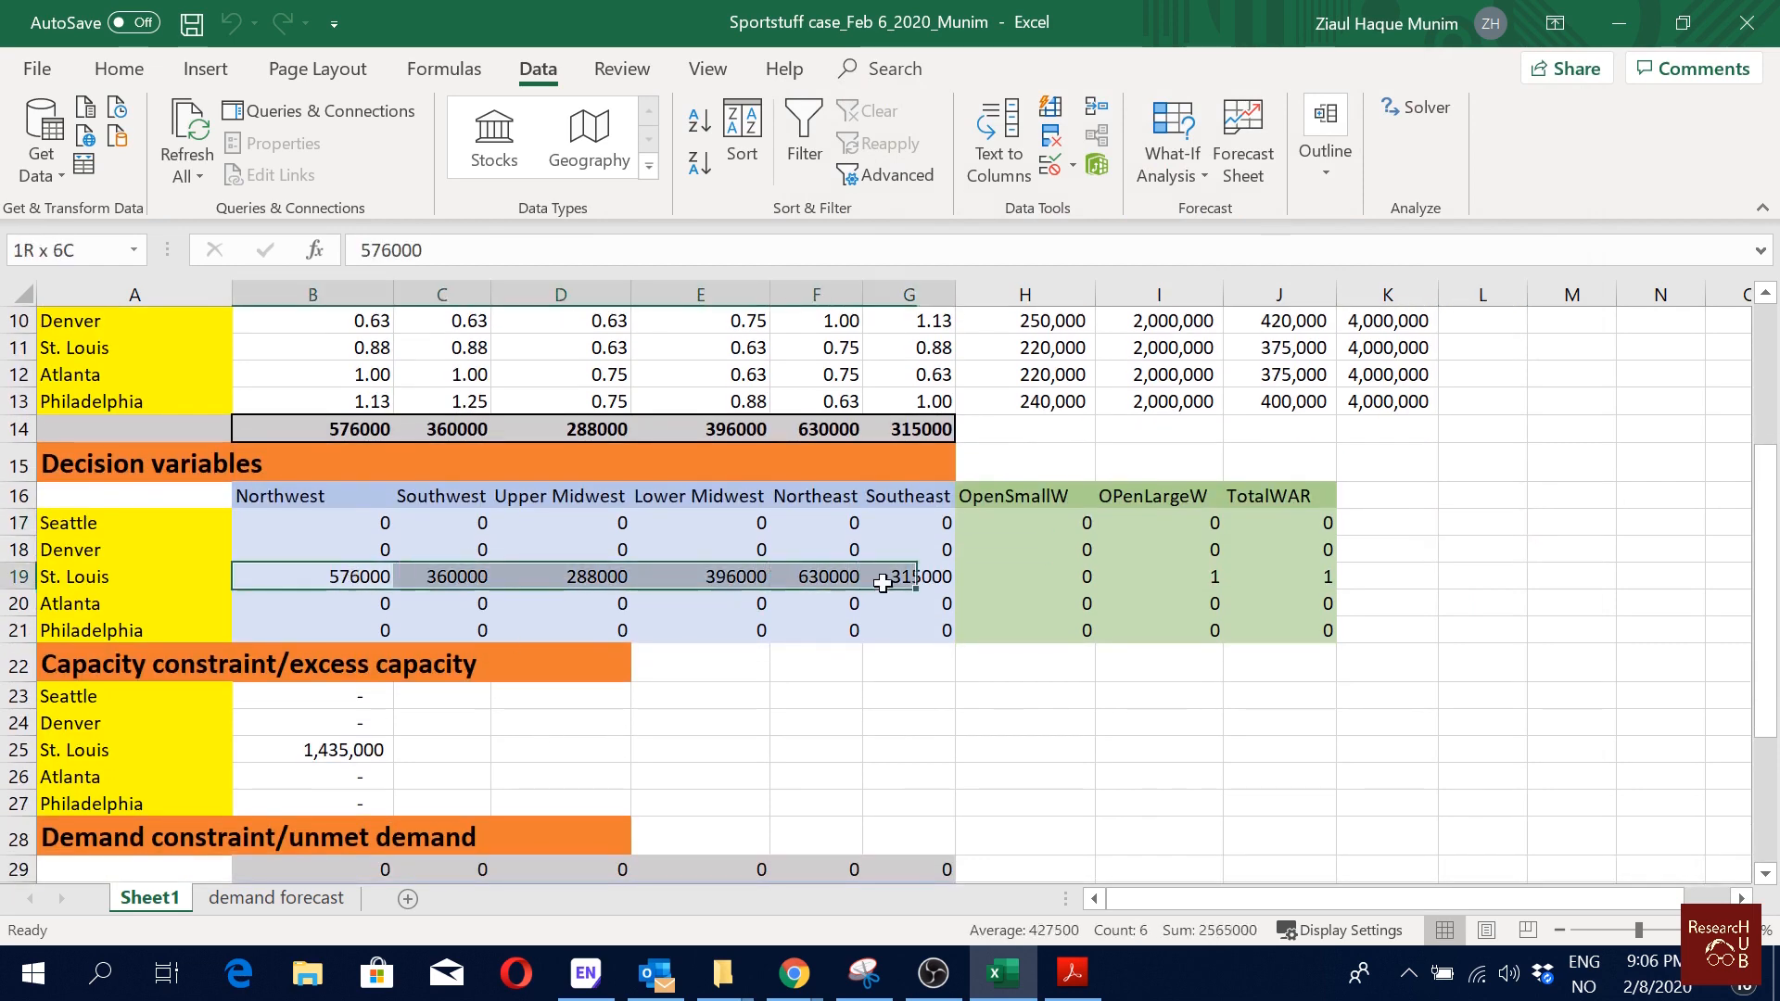
left_click(1015, 737)
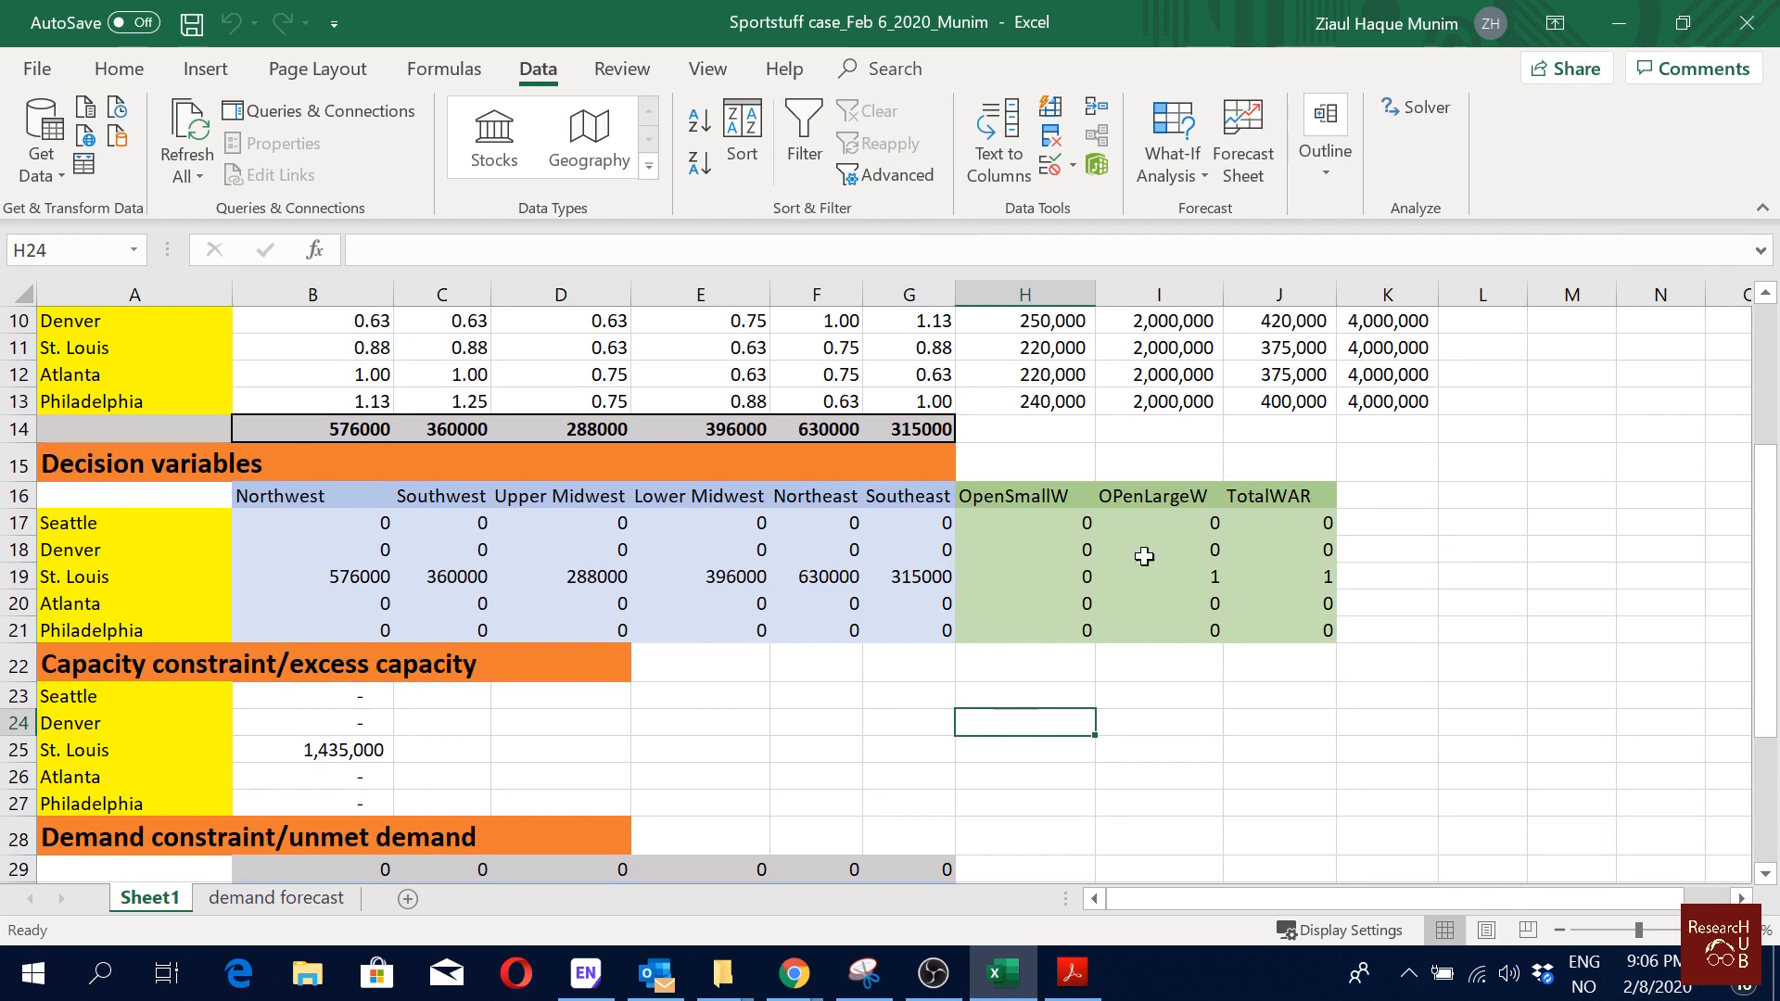
Step: Change the Solver method to GRG Nonlinear, solve the model again and keep the solution
left_click(1418, 107)
left_click_drag(1353, 92, 1527, 83)
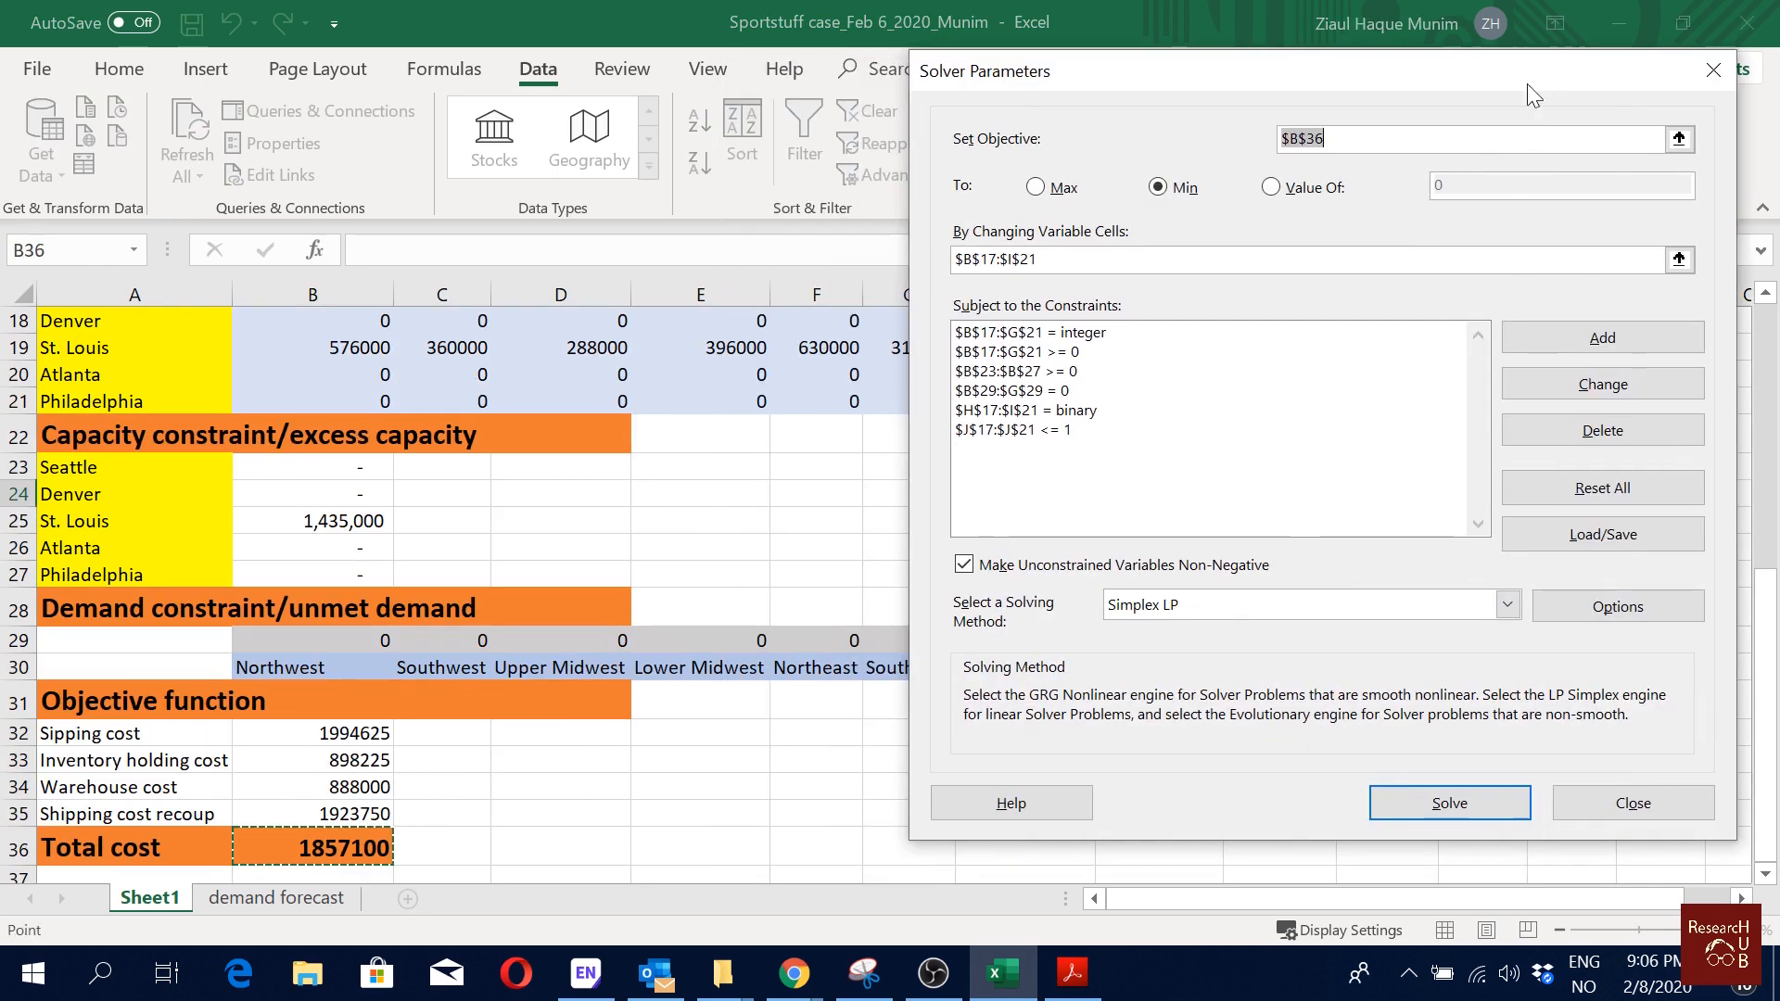
left_click(1507, 605)
left_click(1414, 628)
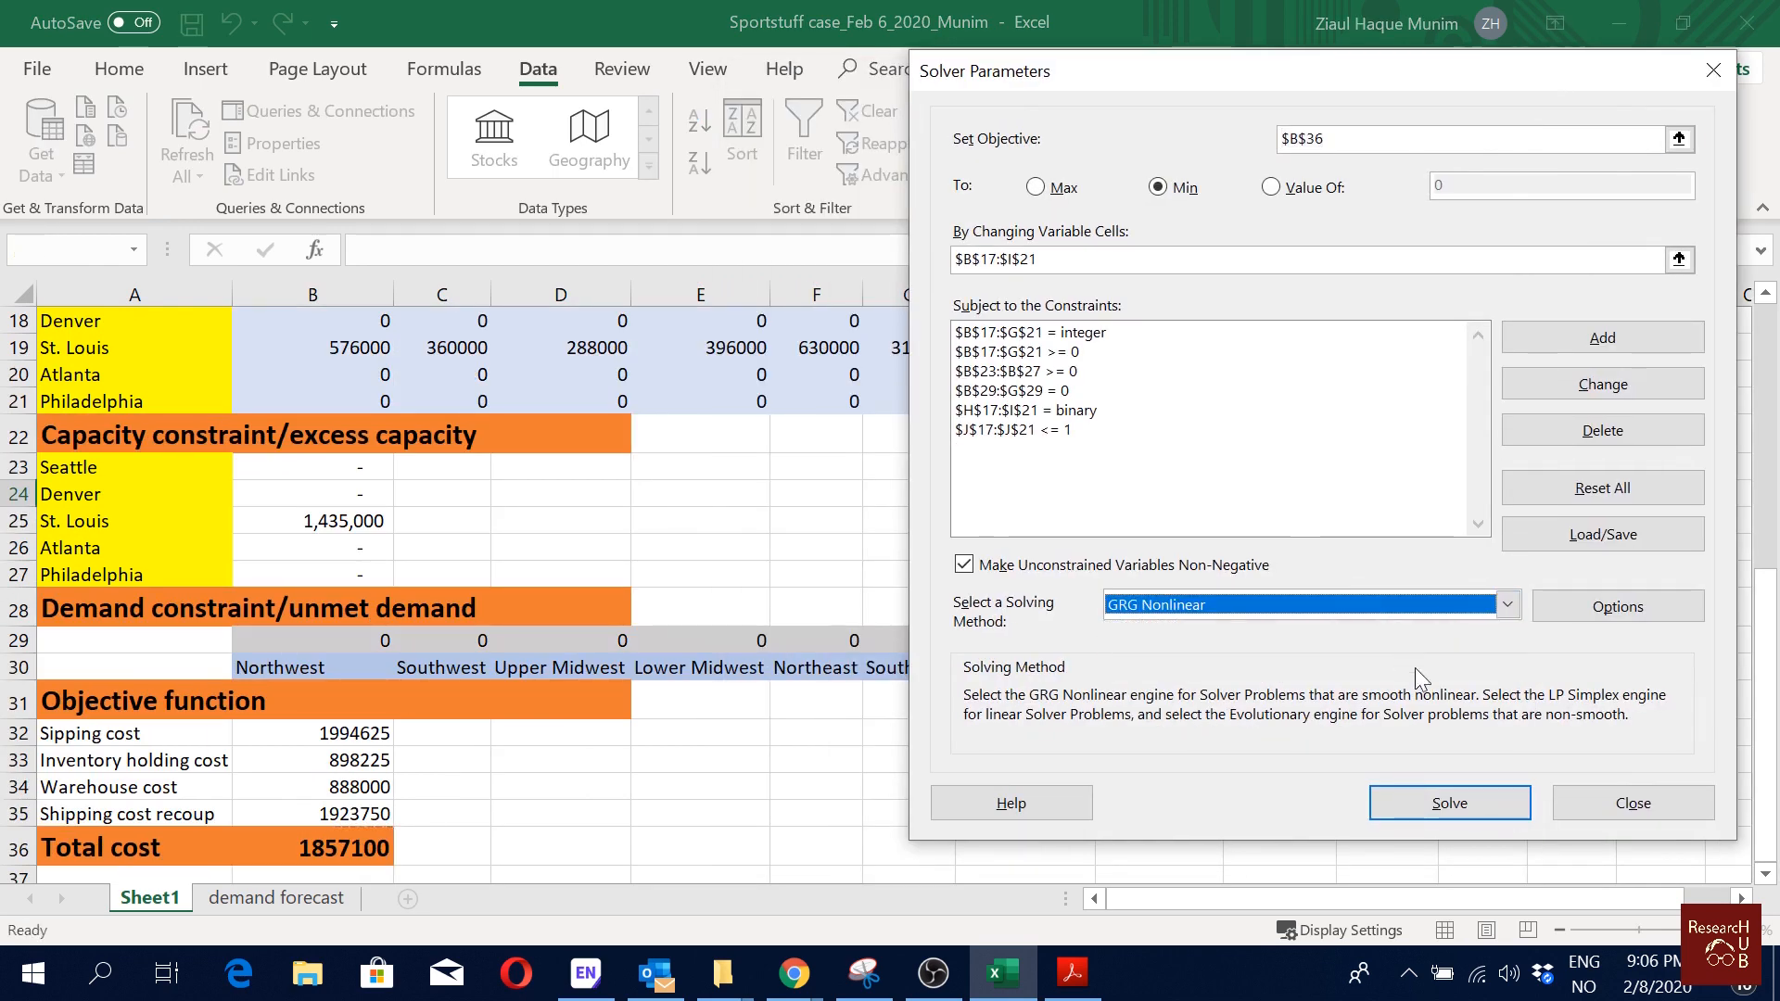
left_click(1442, 803)
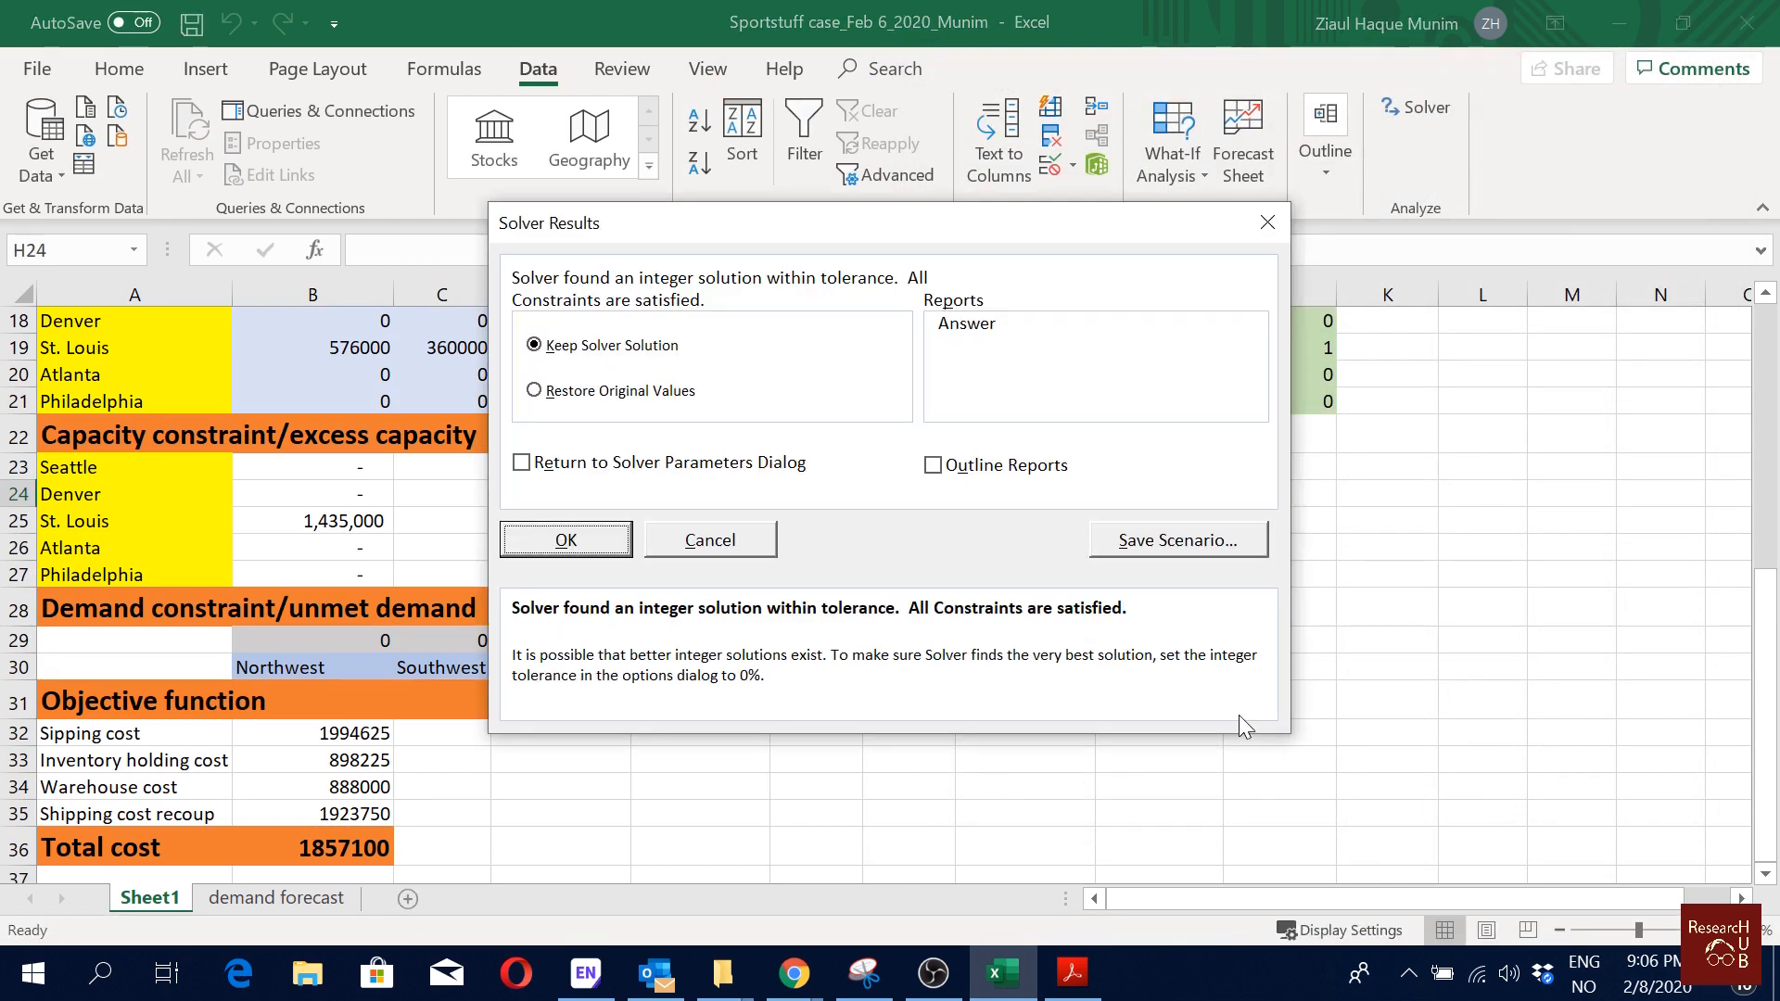
left_click(607, 545)
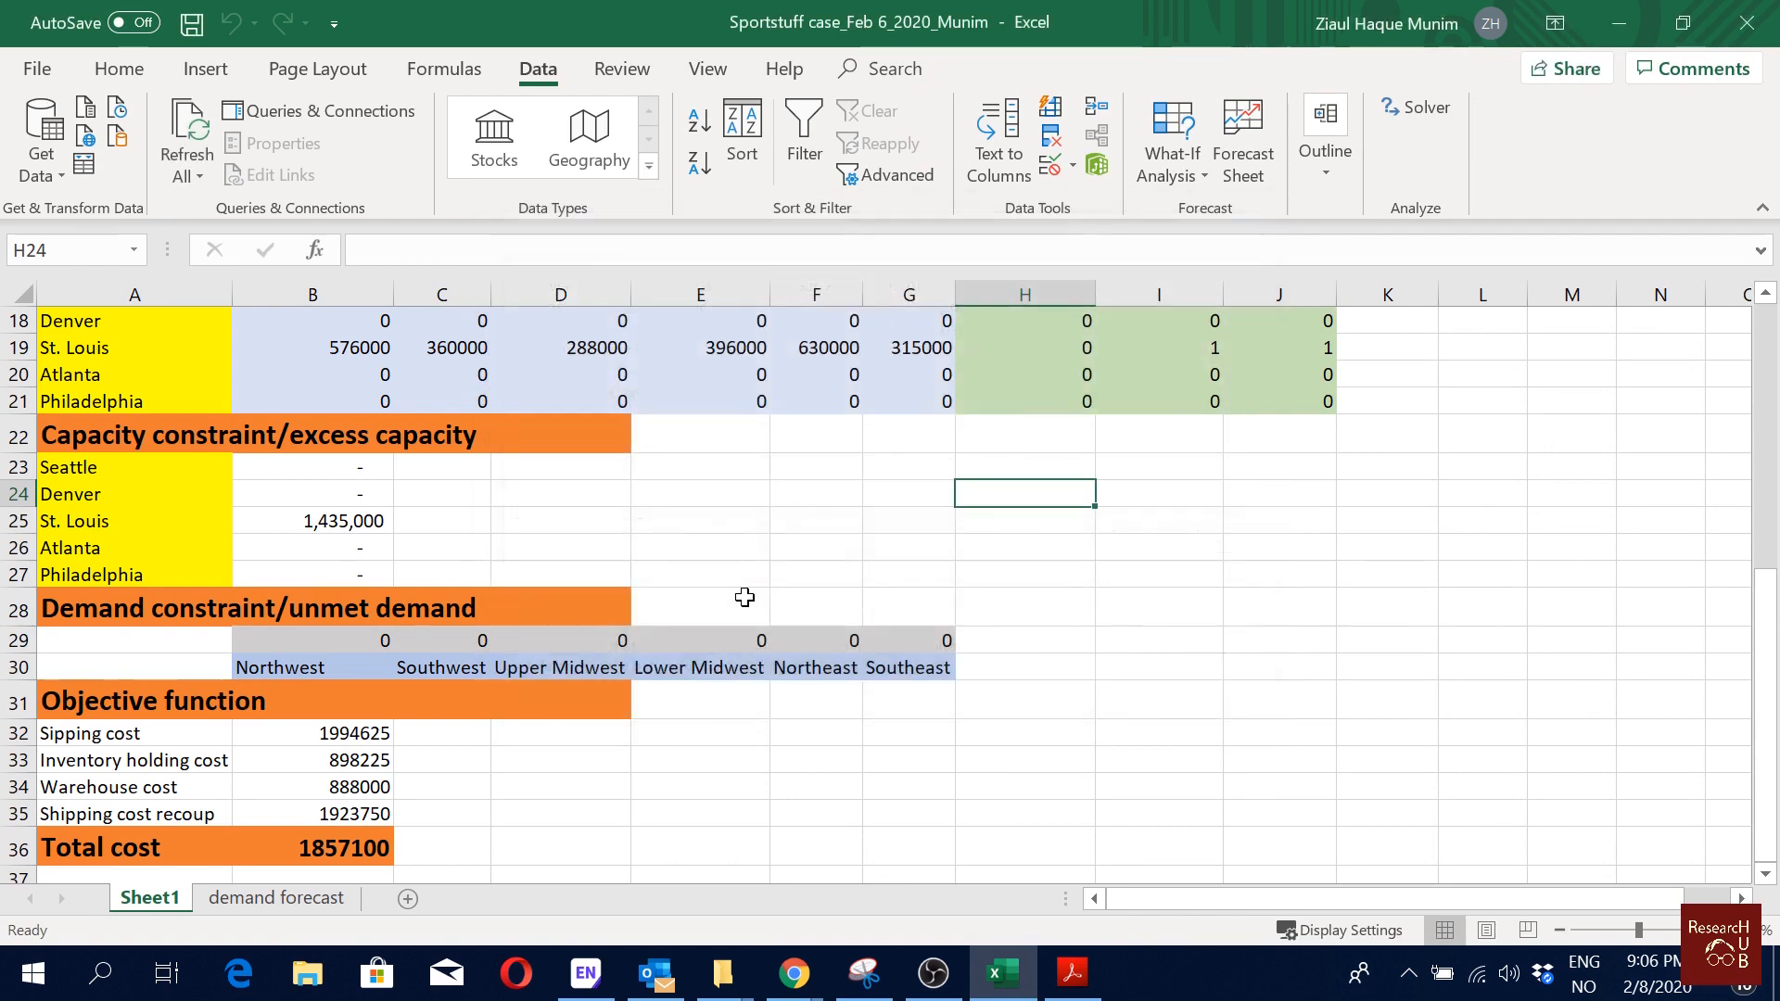
Step: Compare the decision variables and the total cost in the objective function section after the GRG Nonlinear run
scroll(789, 593, "up", 2)
left_click(964, 724)
scroll(973, 709, "down", 2)
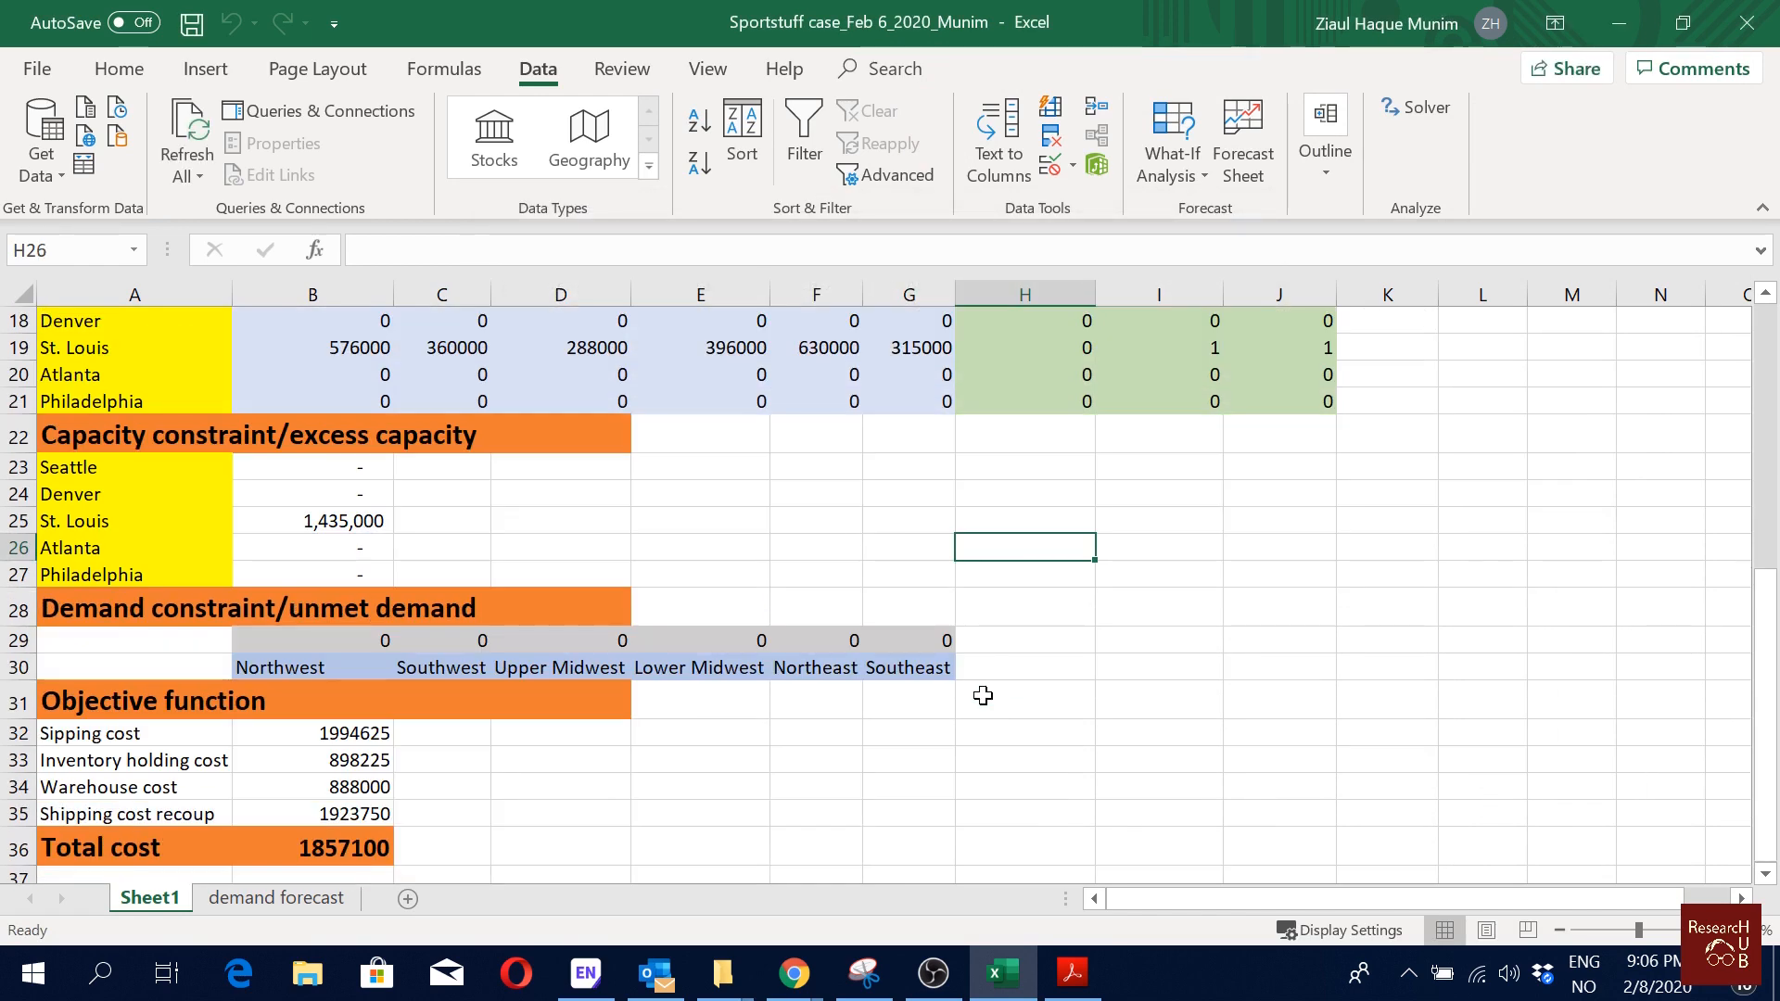
scroll(1104, 706, "up", 2)
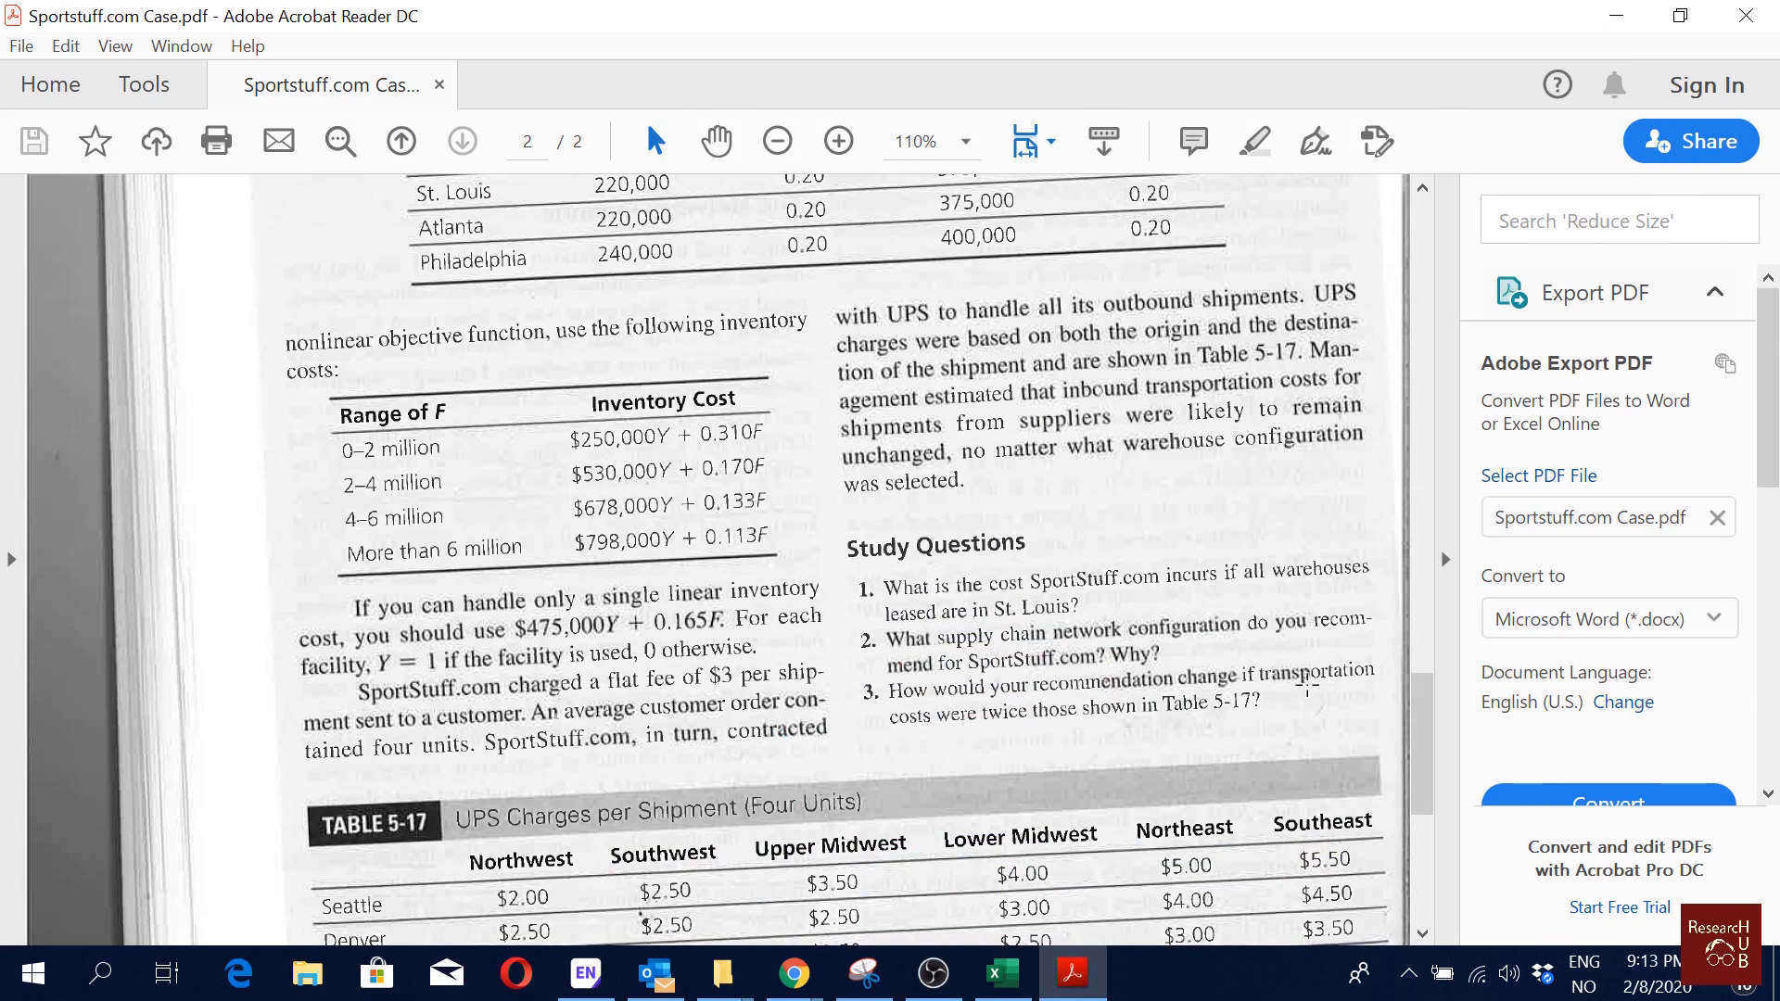
Step: Consult Table 5-17 in the case PDF, then switch to Excel and unhide rows 1 to 6 above the Per unit cost section
scroll(1268, 690, "down", 3)
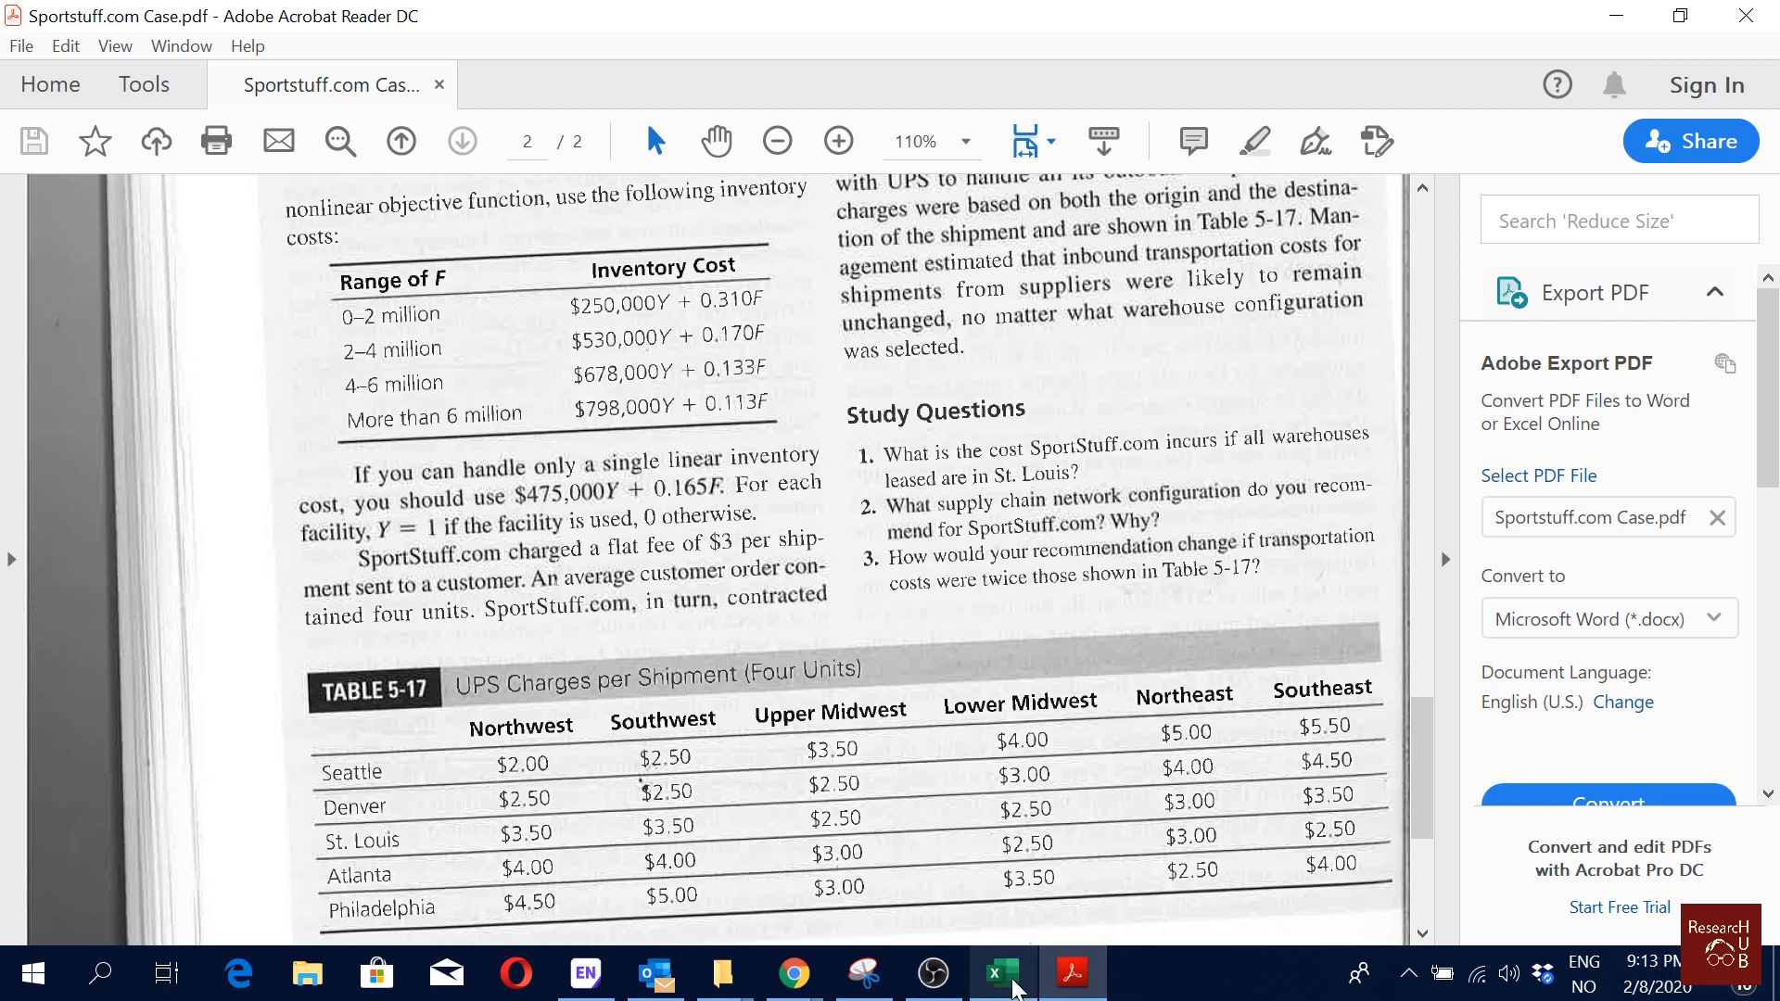
left_click(1017, 988)
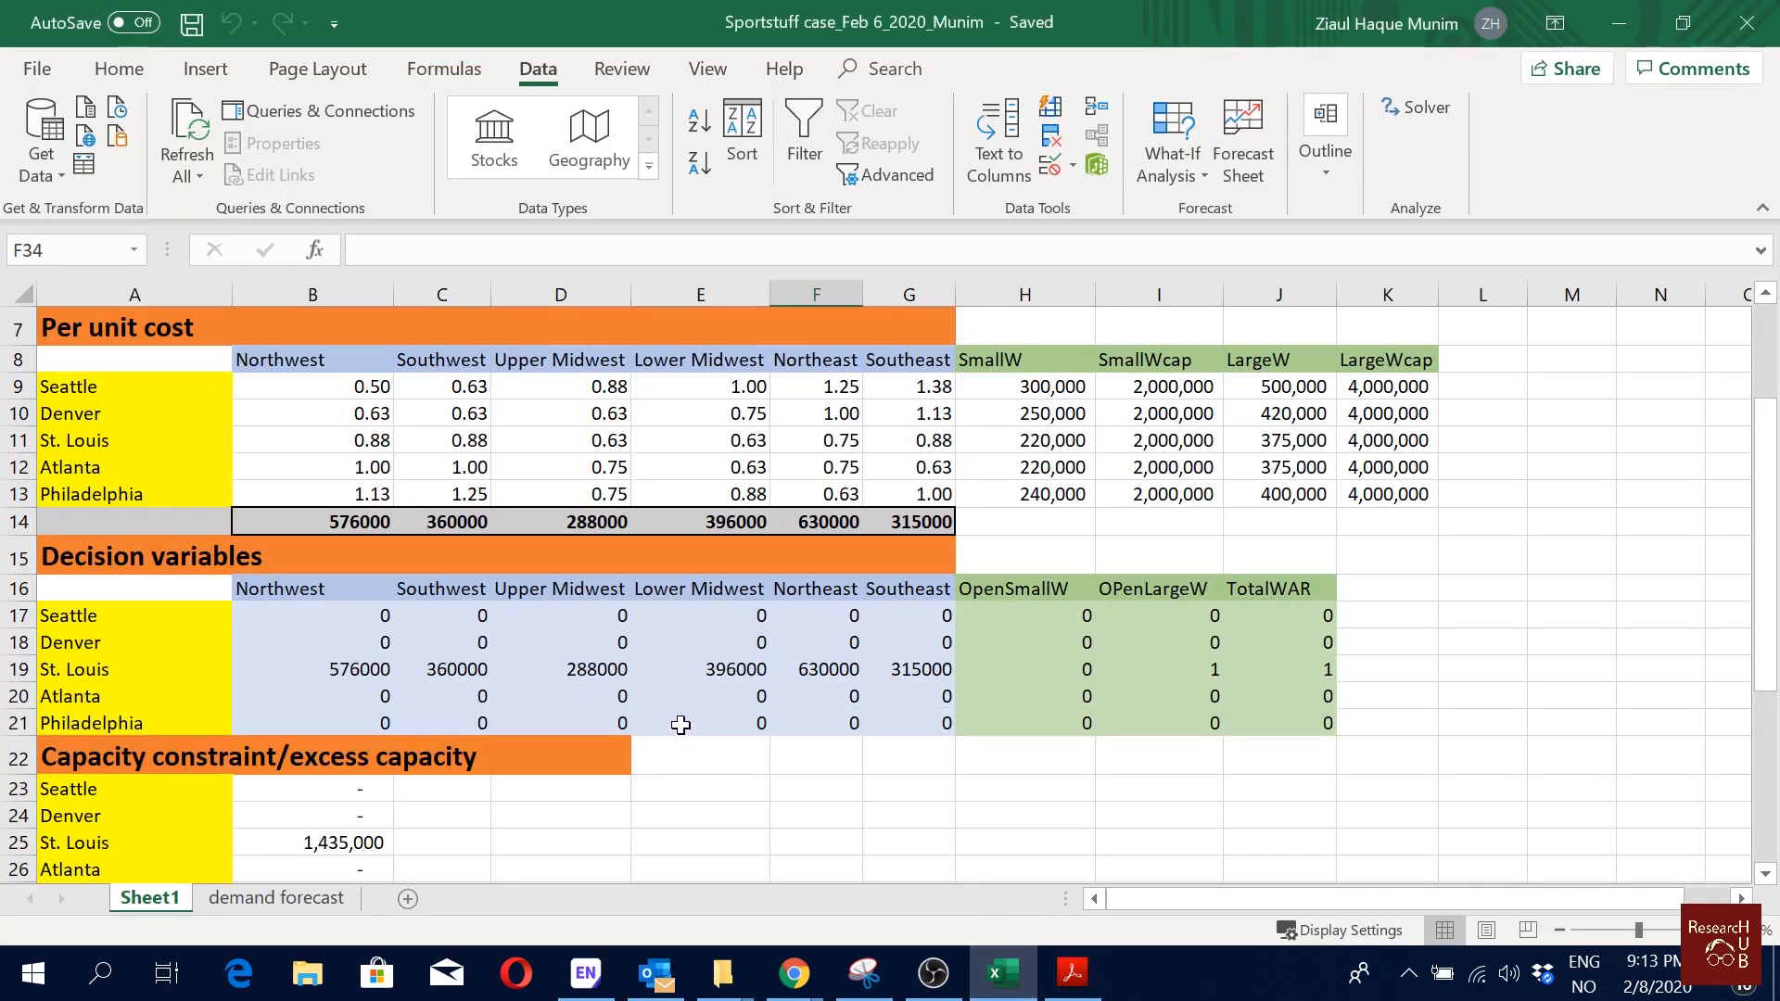
left_click(1449, 564)
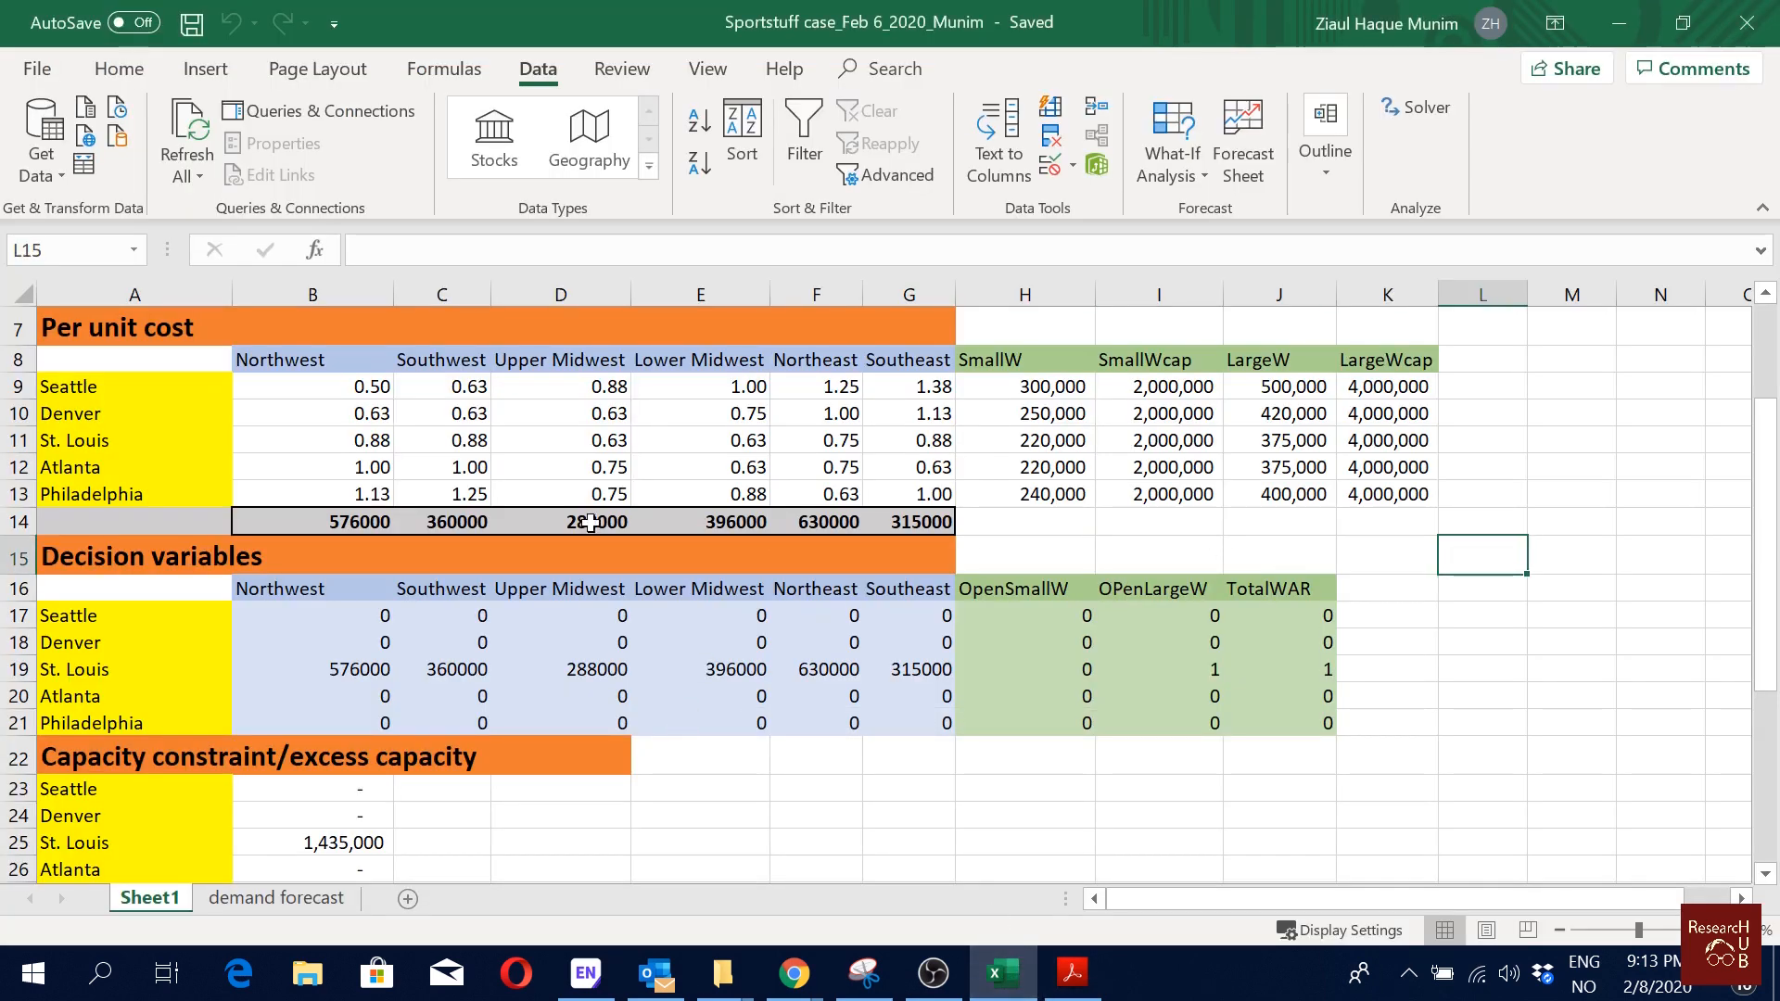
left_click(12, 323)
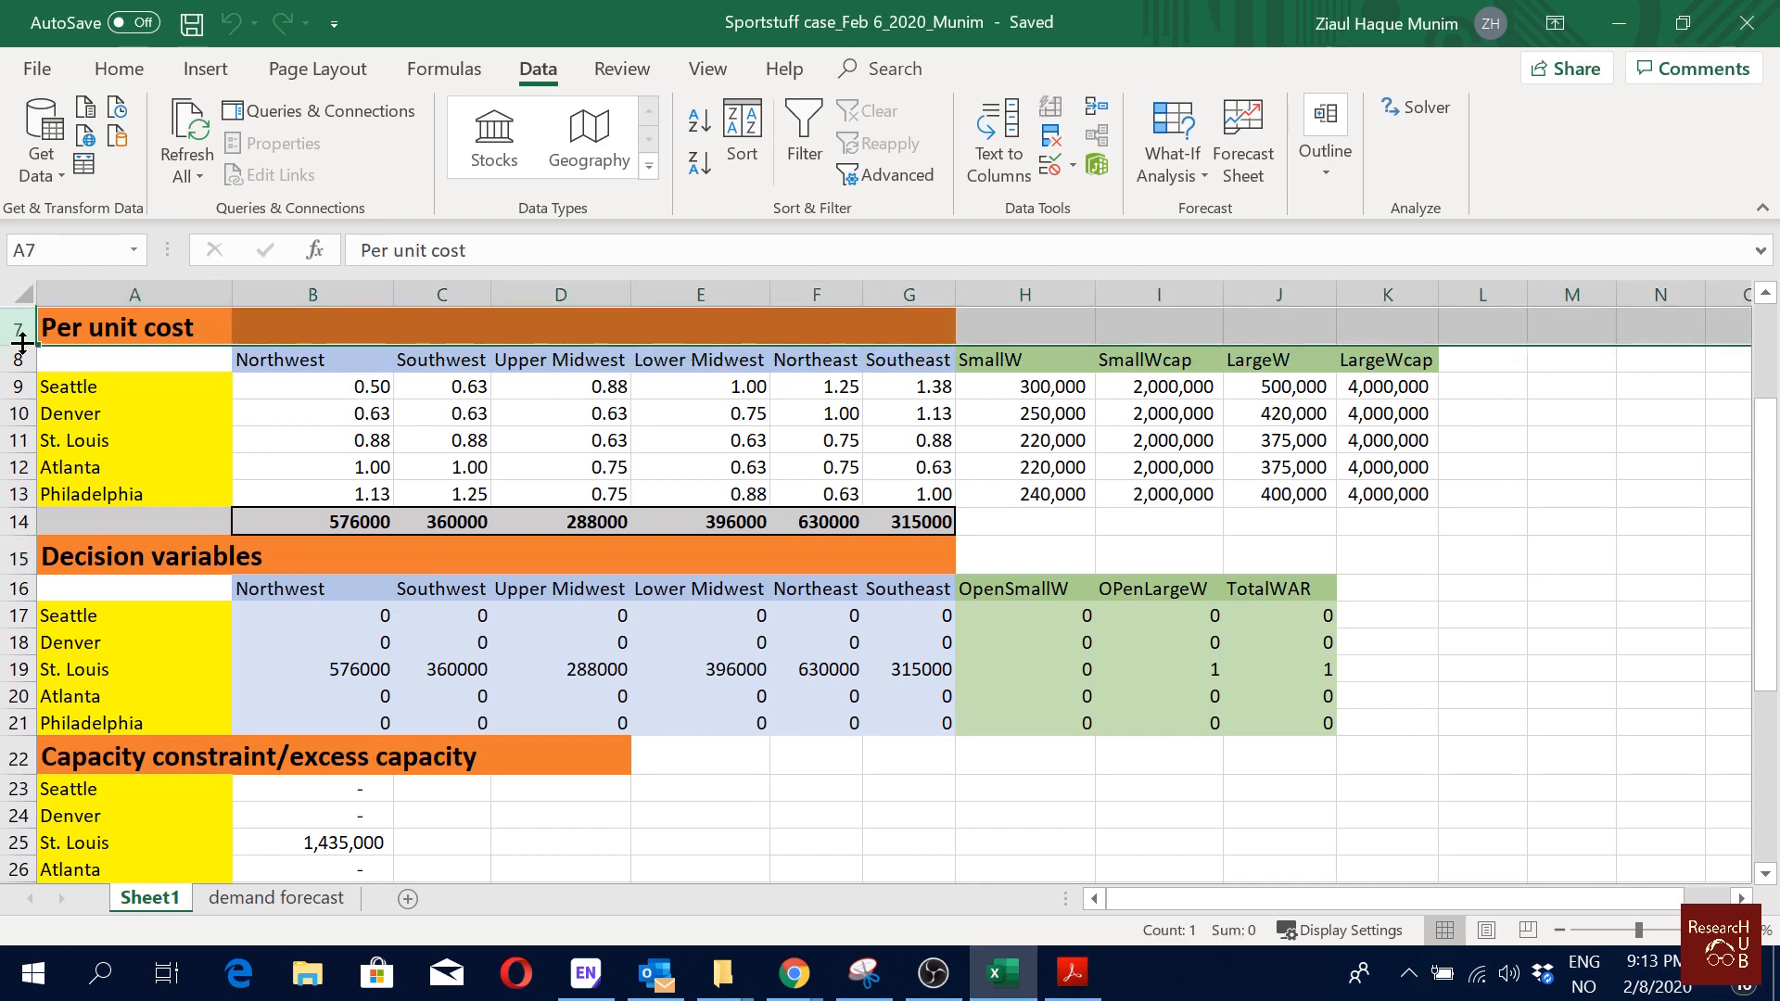
right_click(5, 335)
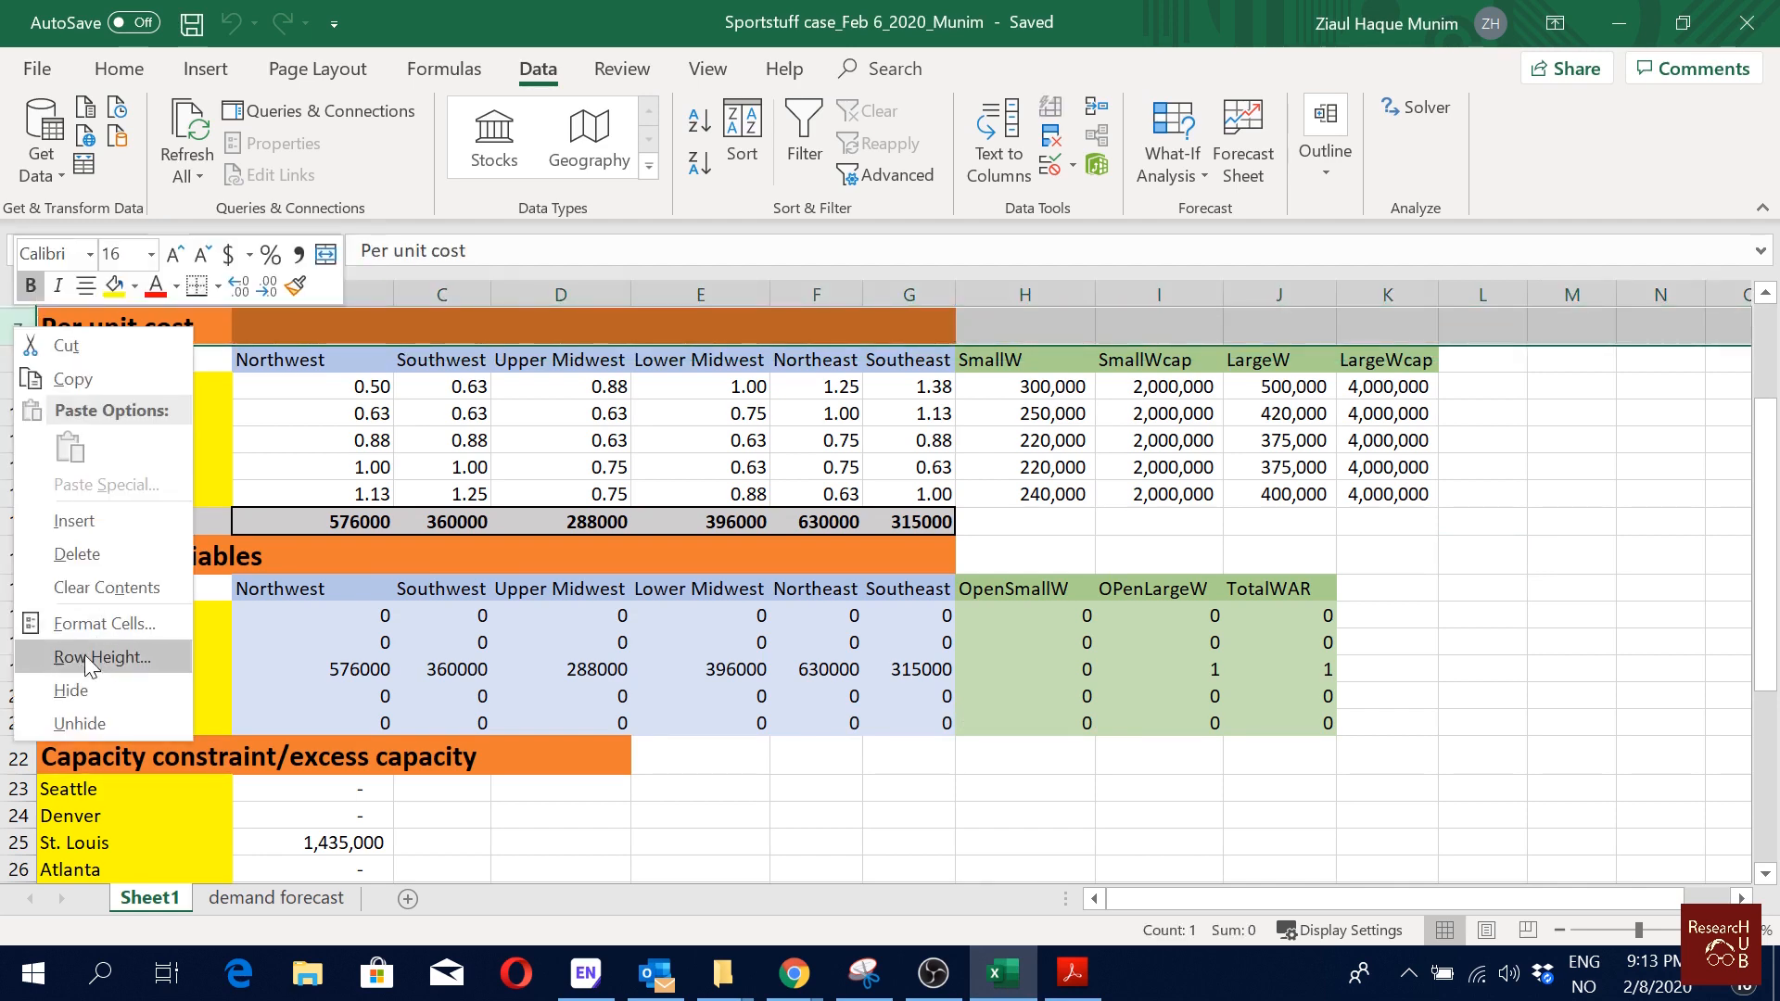
left_click(80, 723)
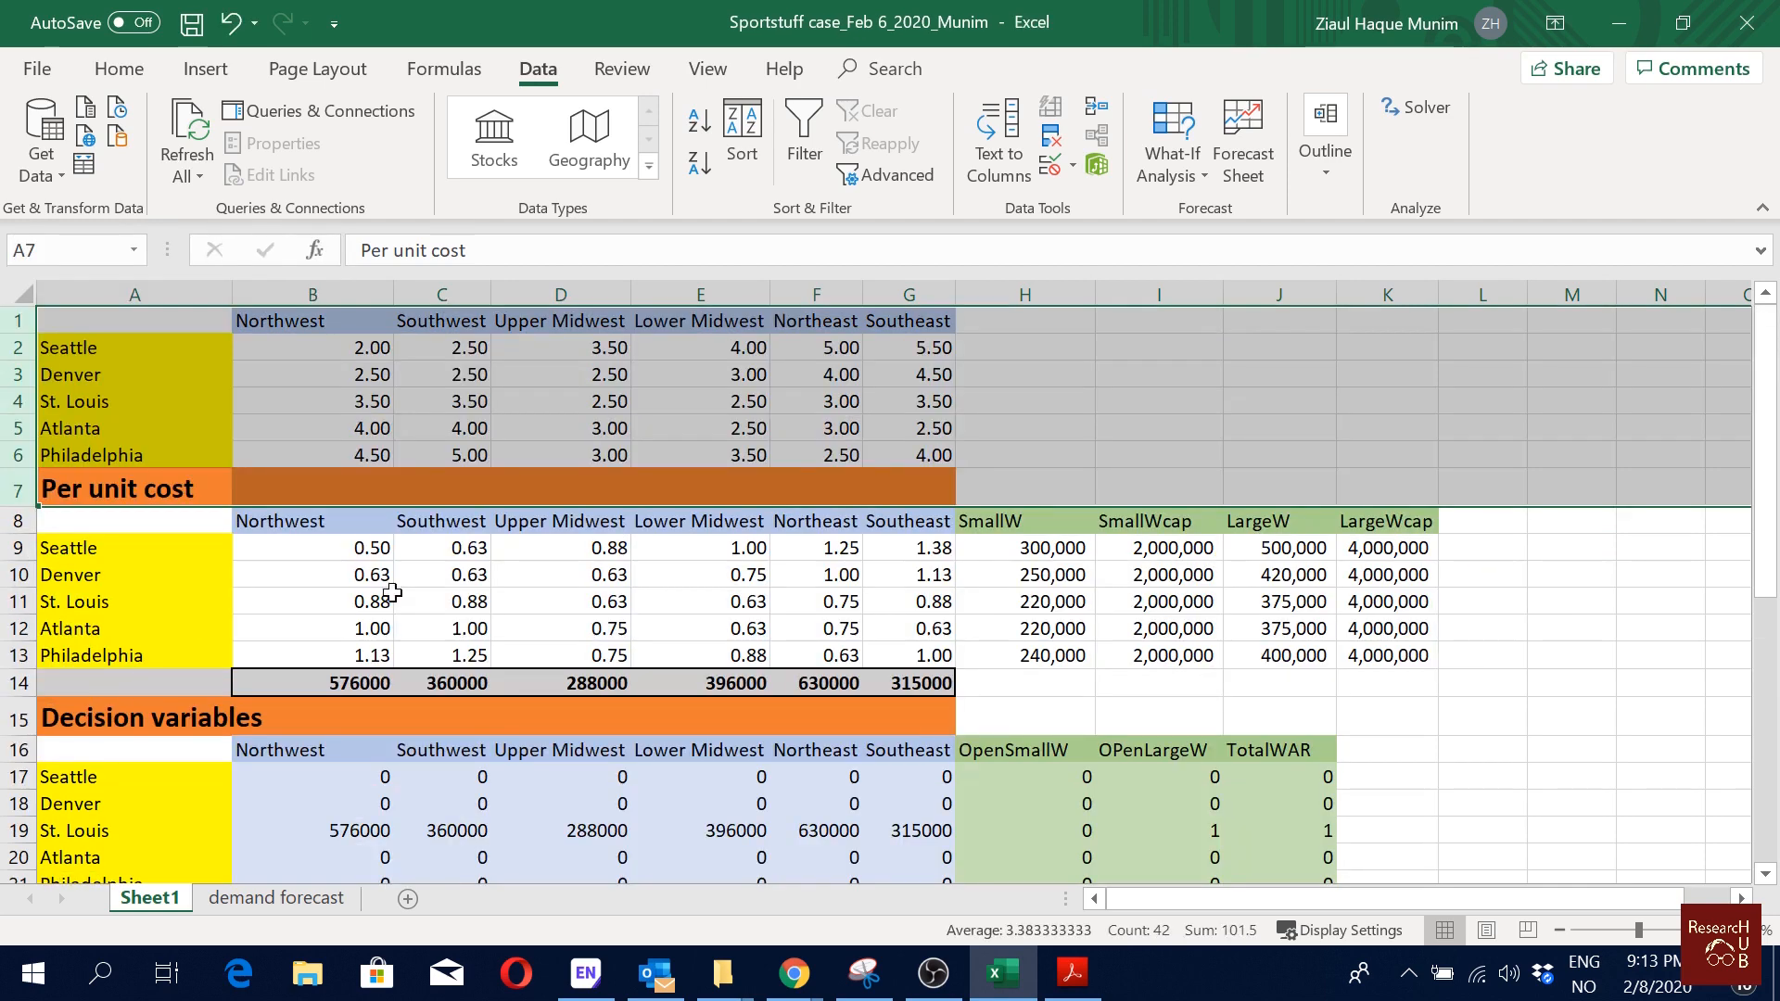
left_click(1158, 373)
Step: Copy the shipment charges in B2:G6 to the range starting at H2
left_click(890, 349)
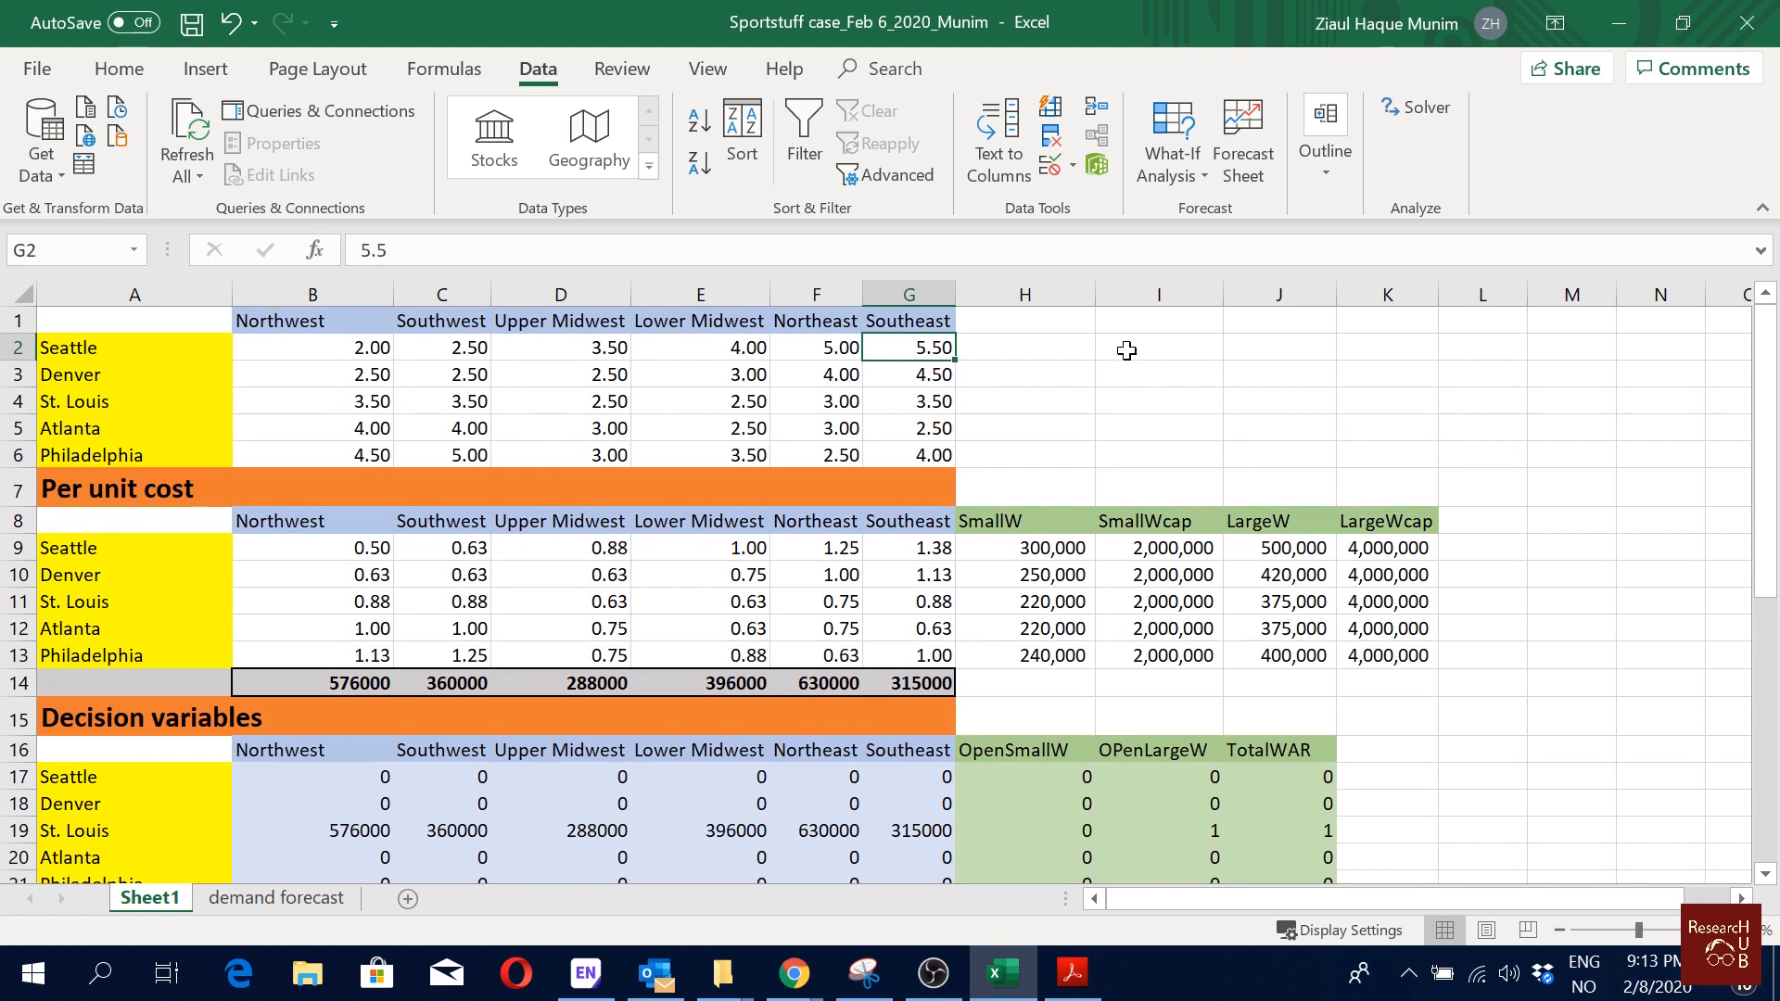
left_click_drag(376, 358, 894, 455)
key("ctrl+c")
left_click(1038, 348)
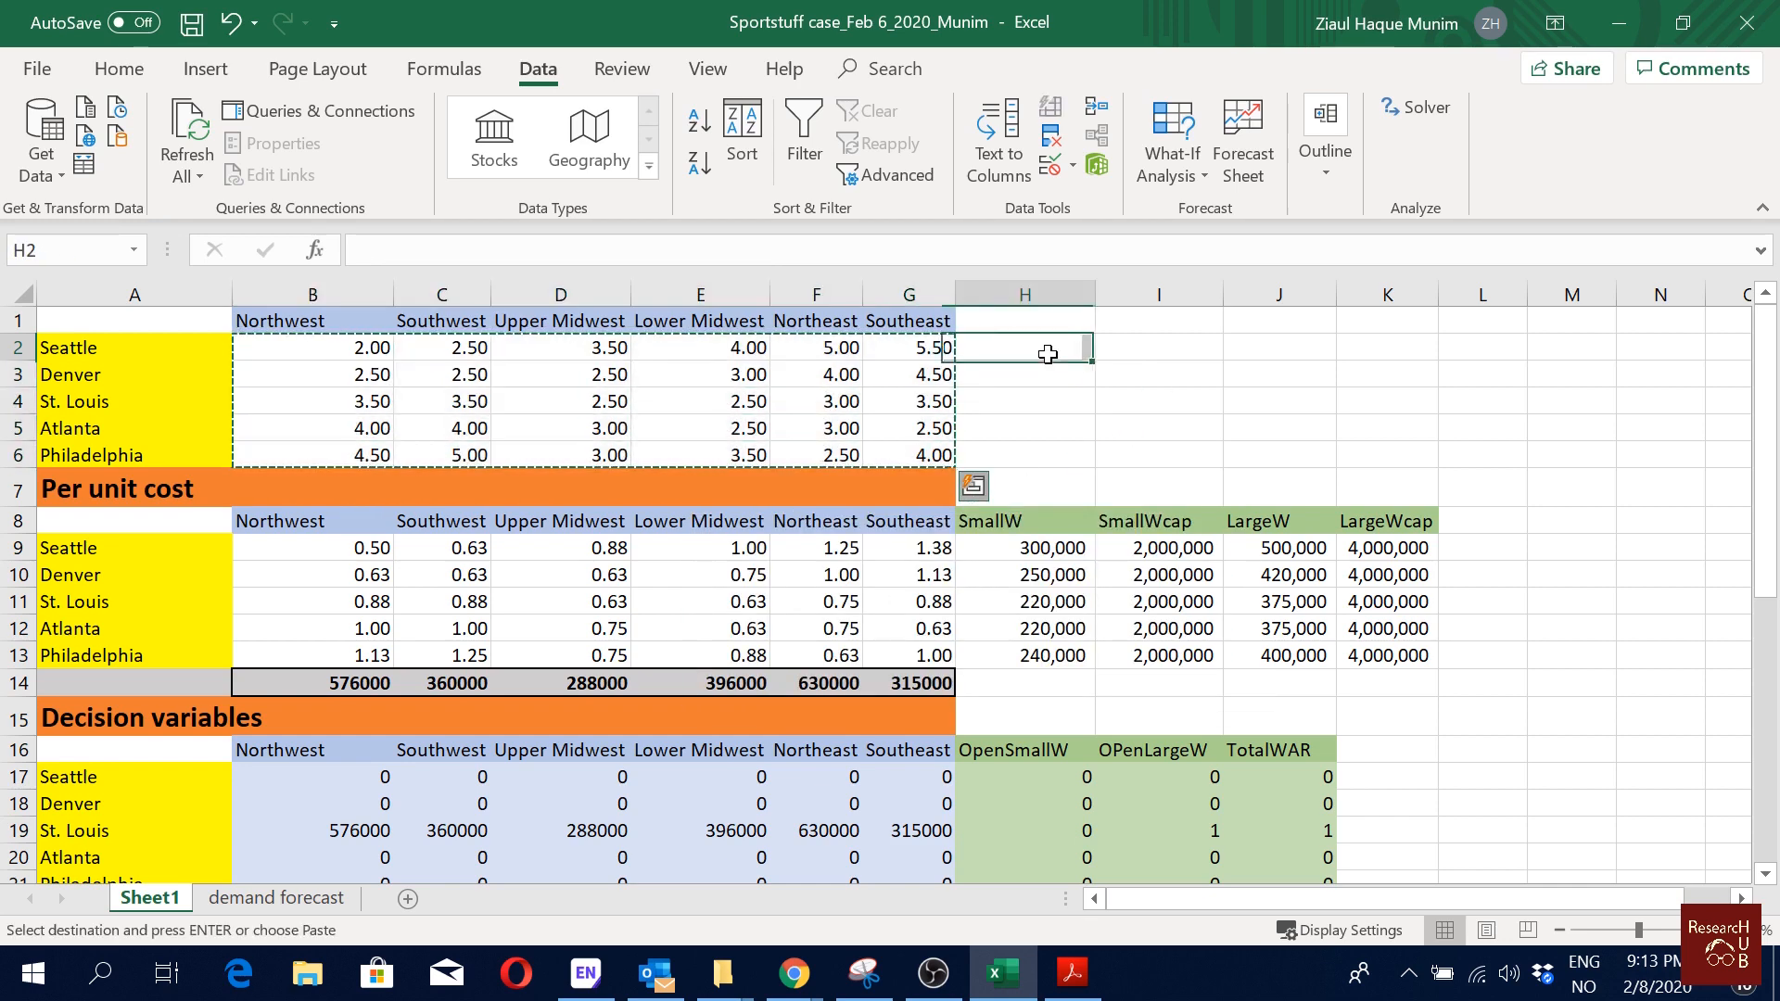
key("ctrl+v")
key("Escape")
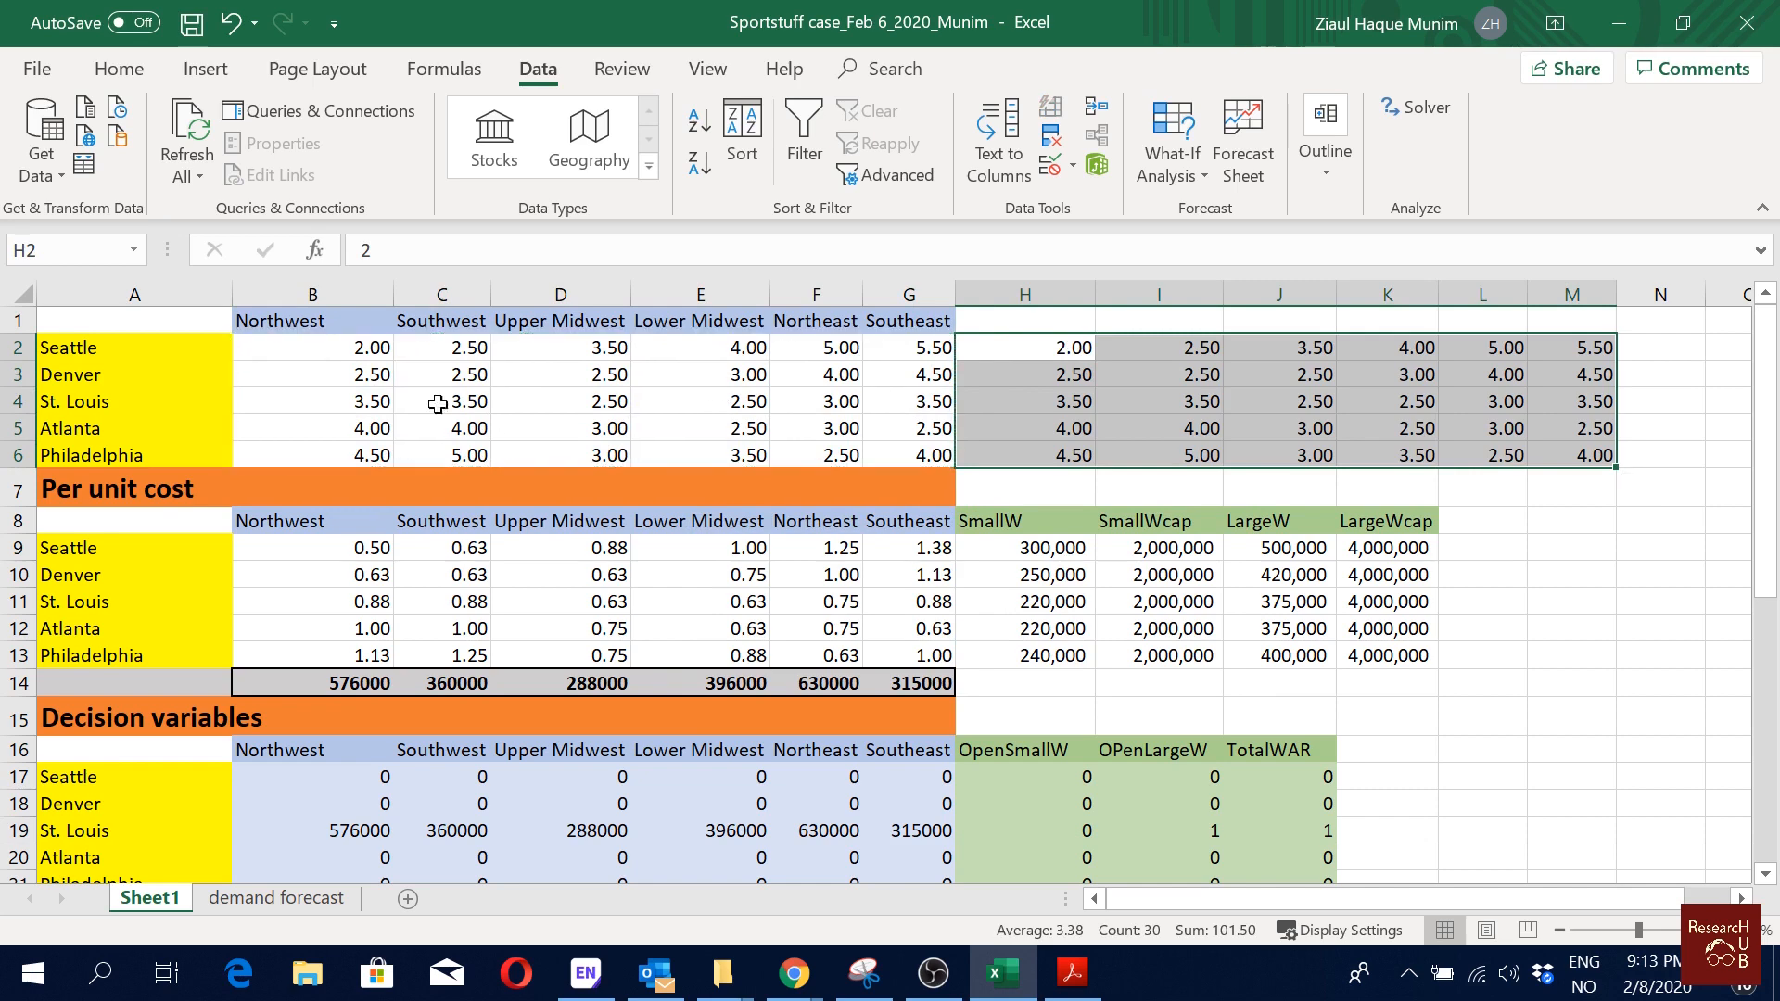
Step: Double the shipment charges by entering =H2*2 in B2 and filling the formula across B2:G6
left_click(371, 351)
type("=")
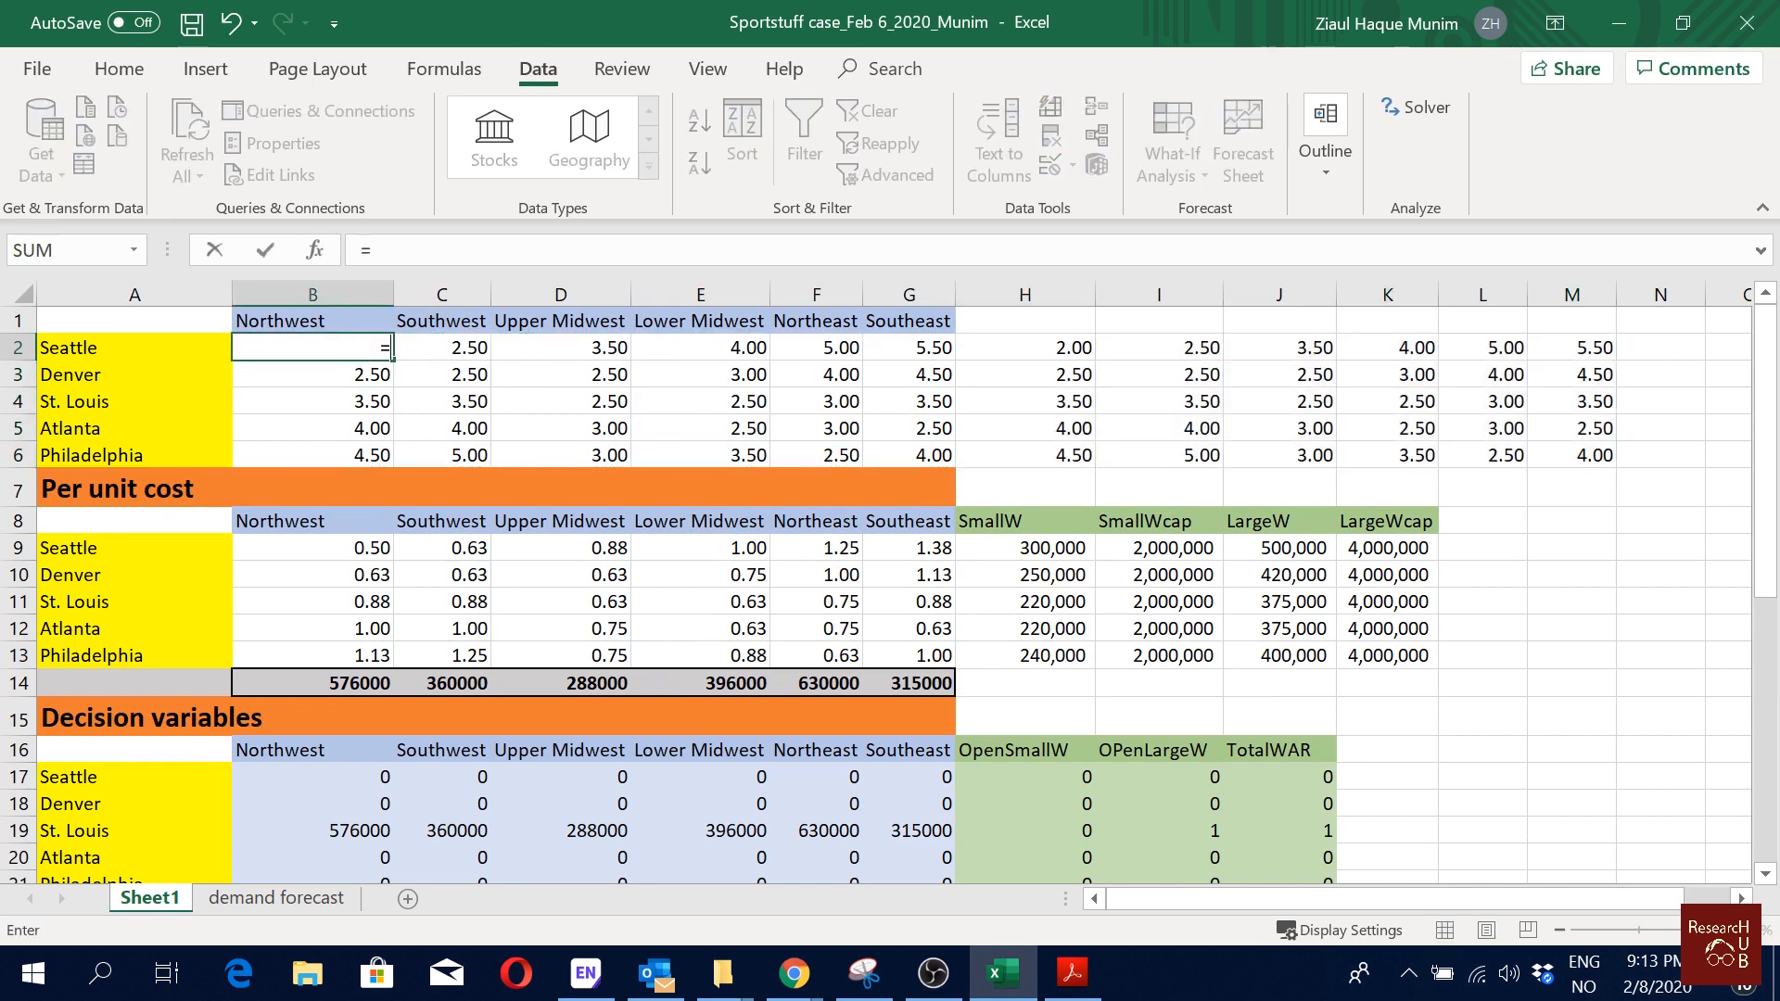
left_click(1052, 352)
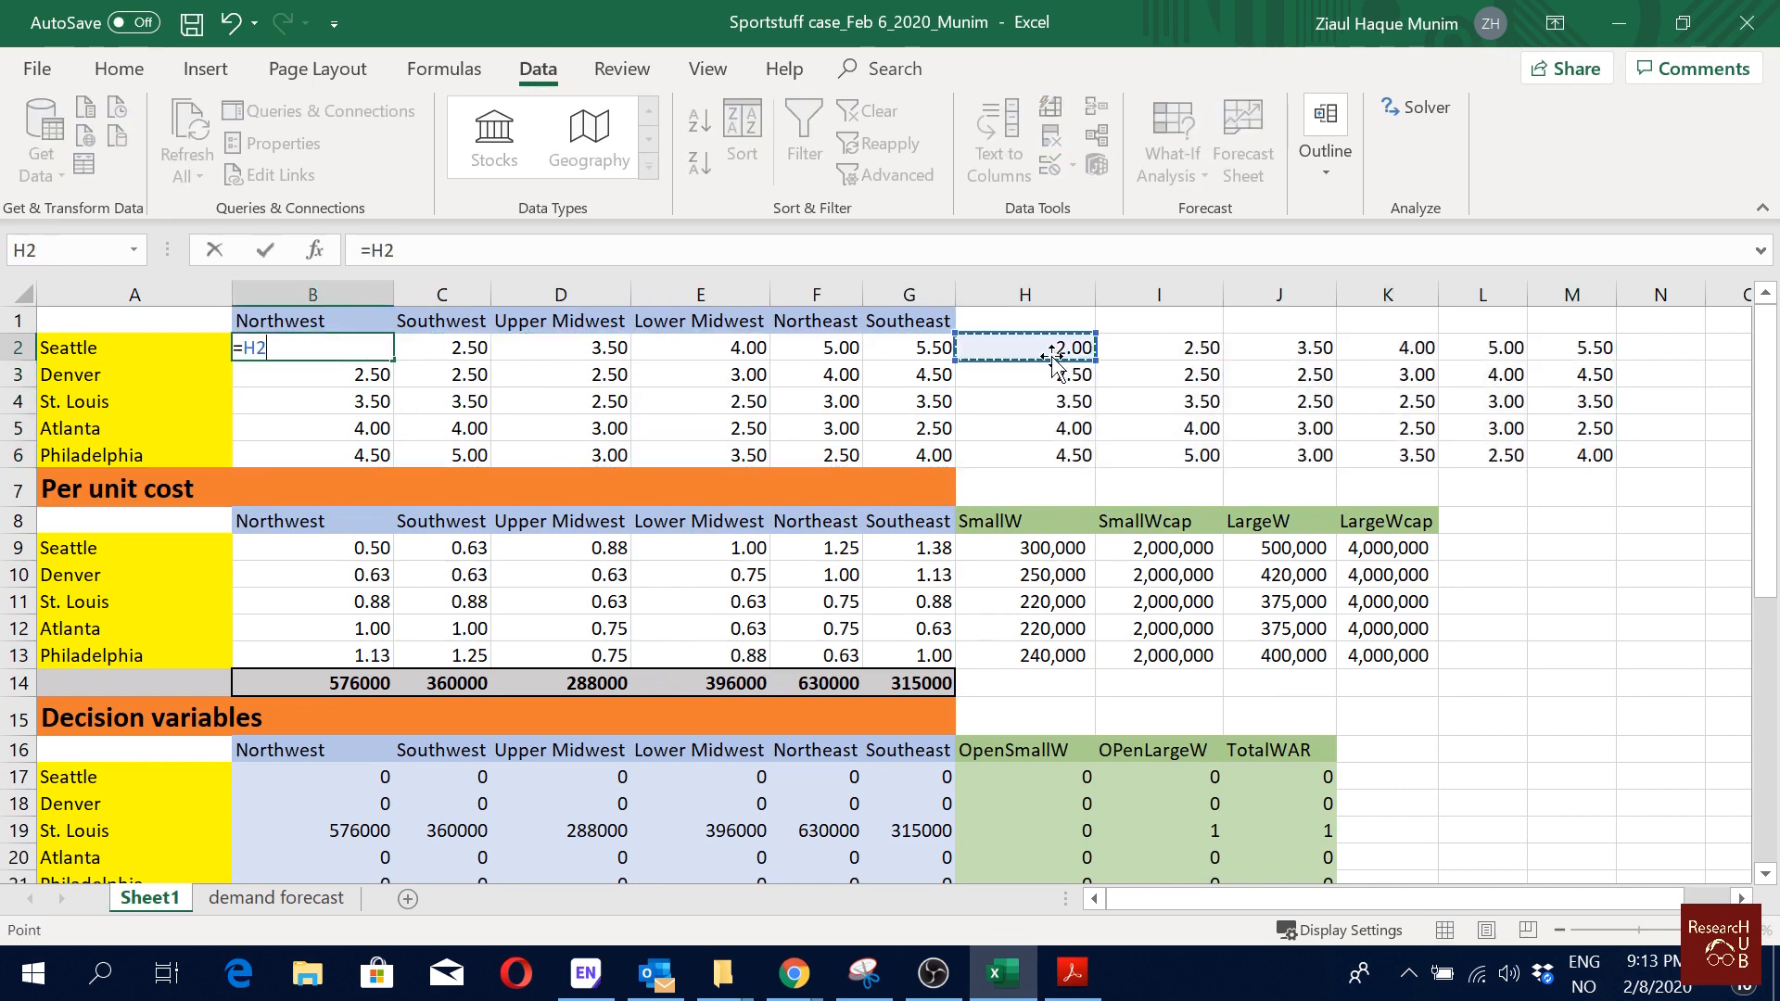
type("*")
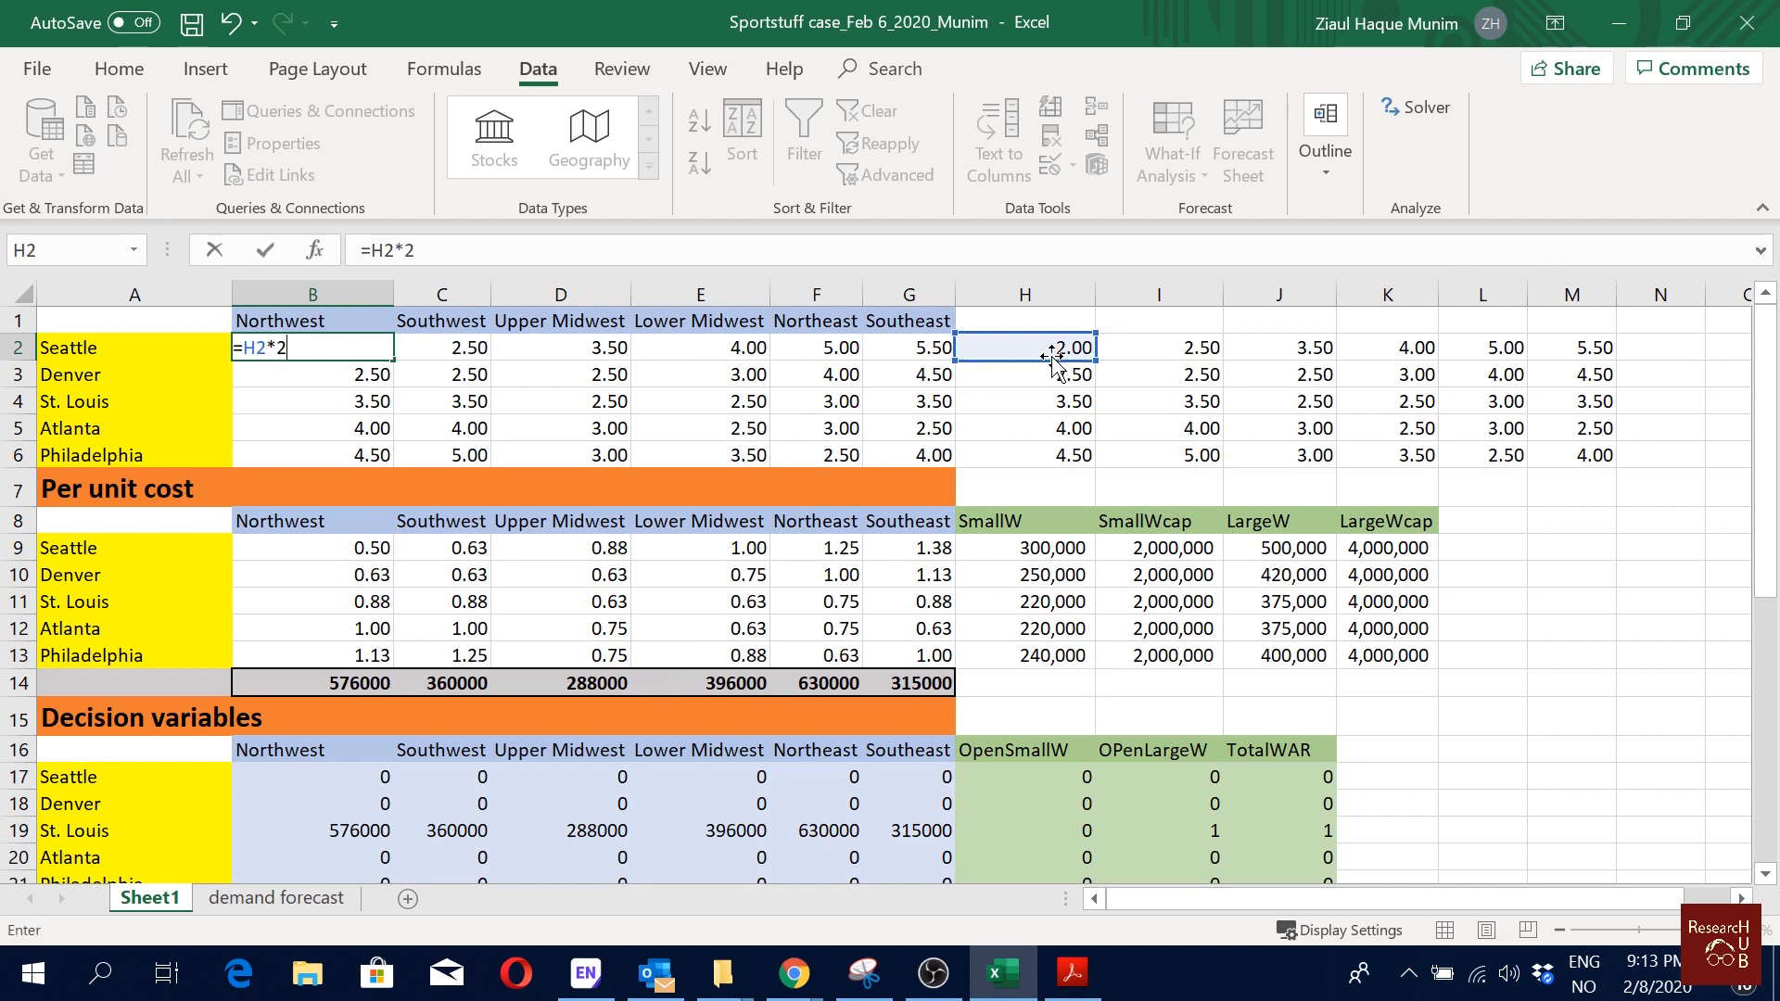
key("Return")
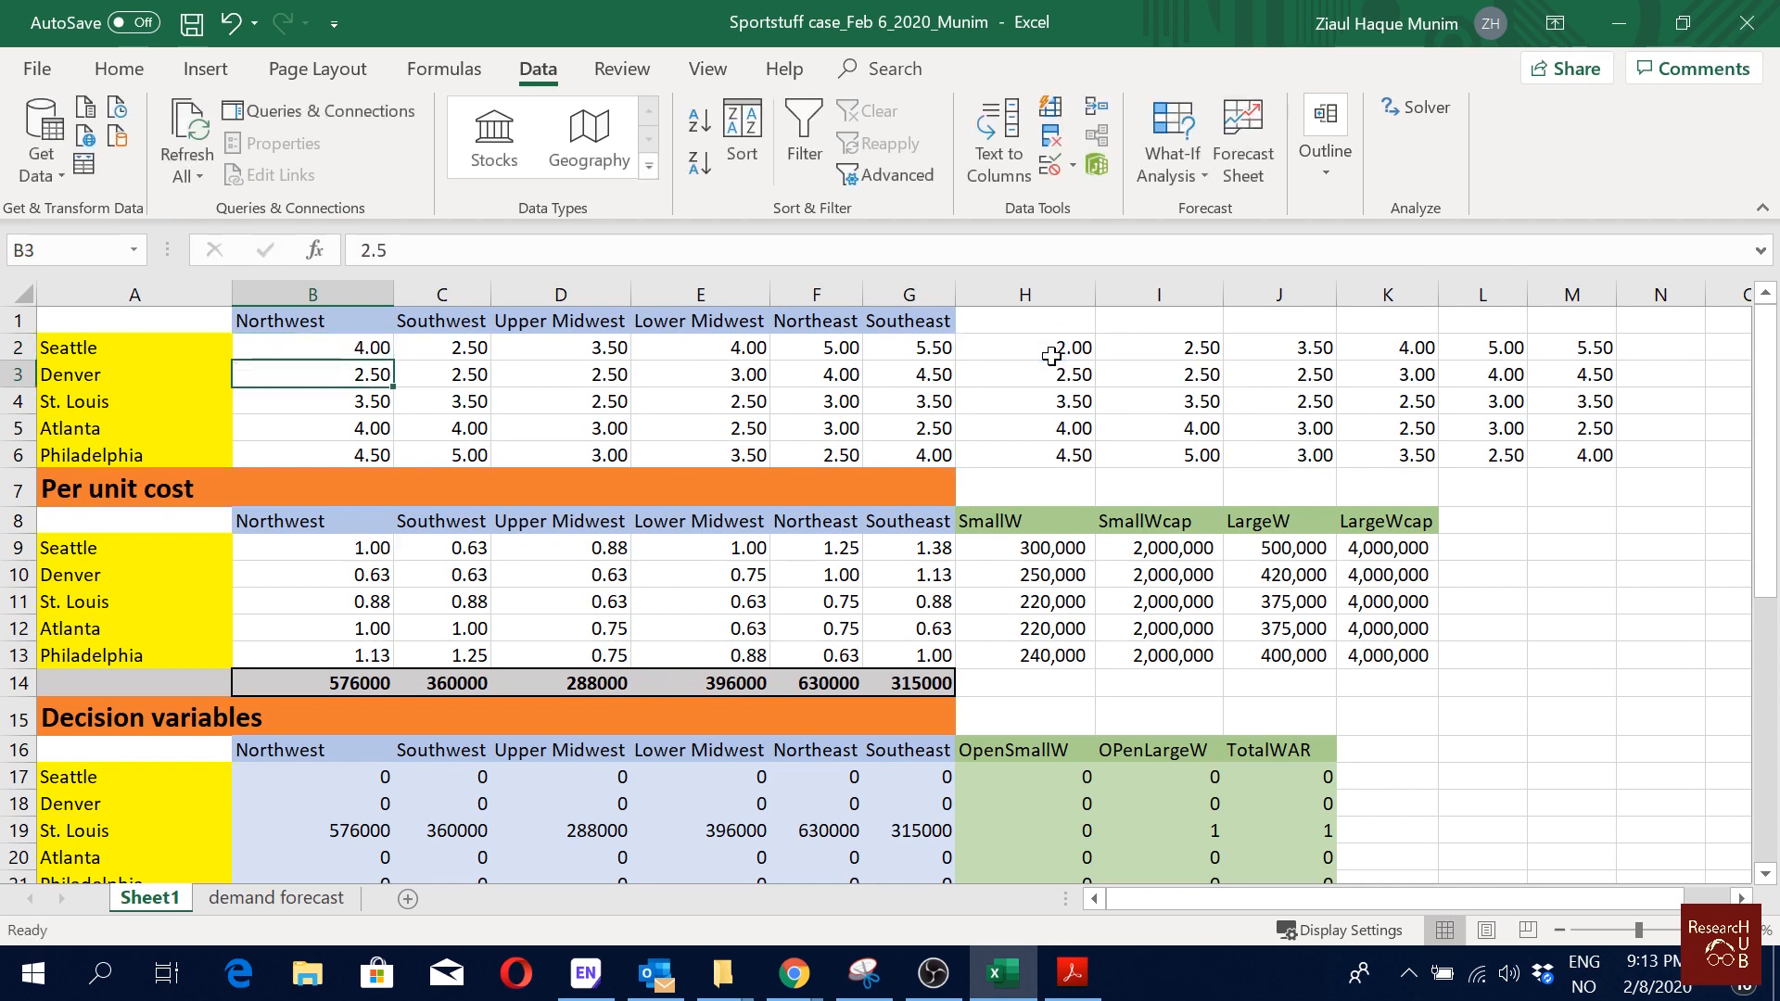
left_click(373, 347)
left_click_drag(387, 360, 925, 455)
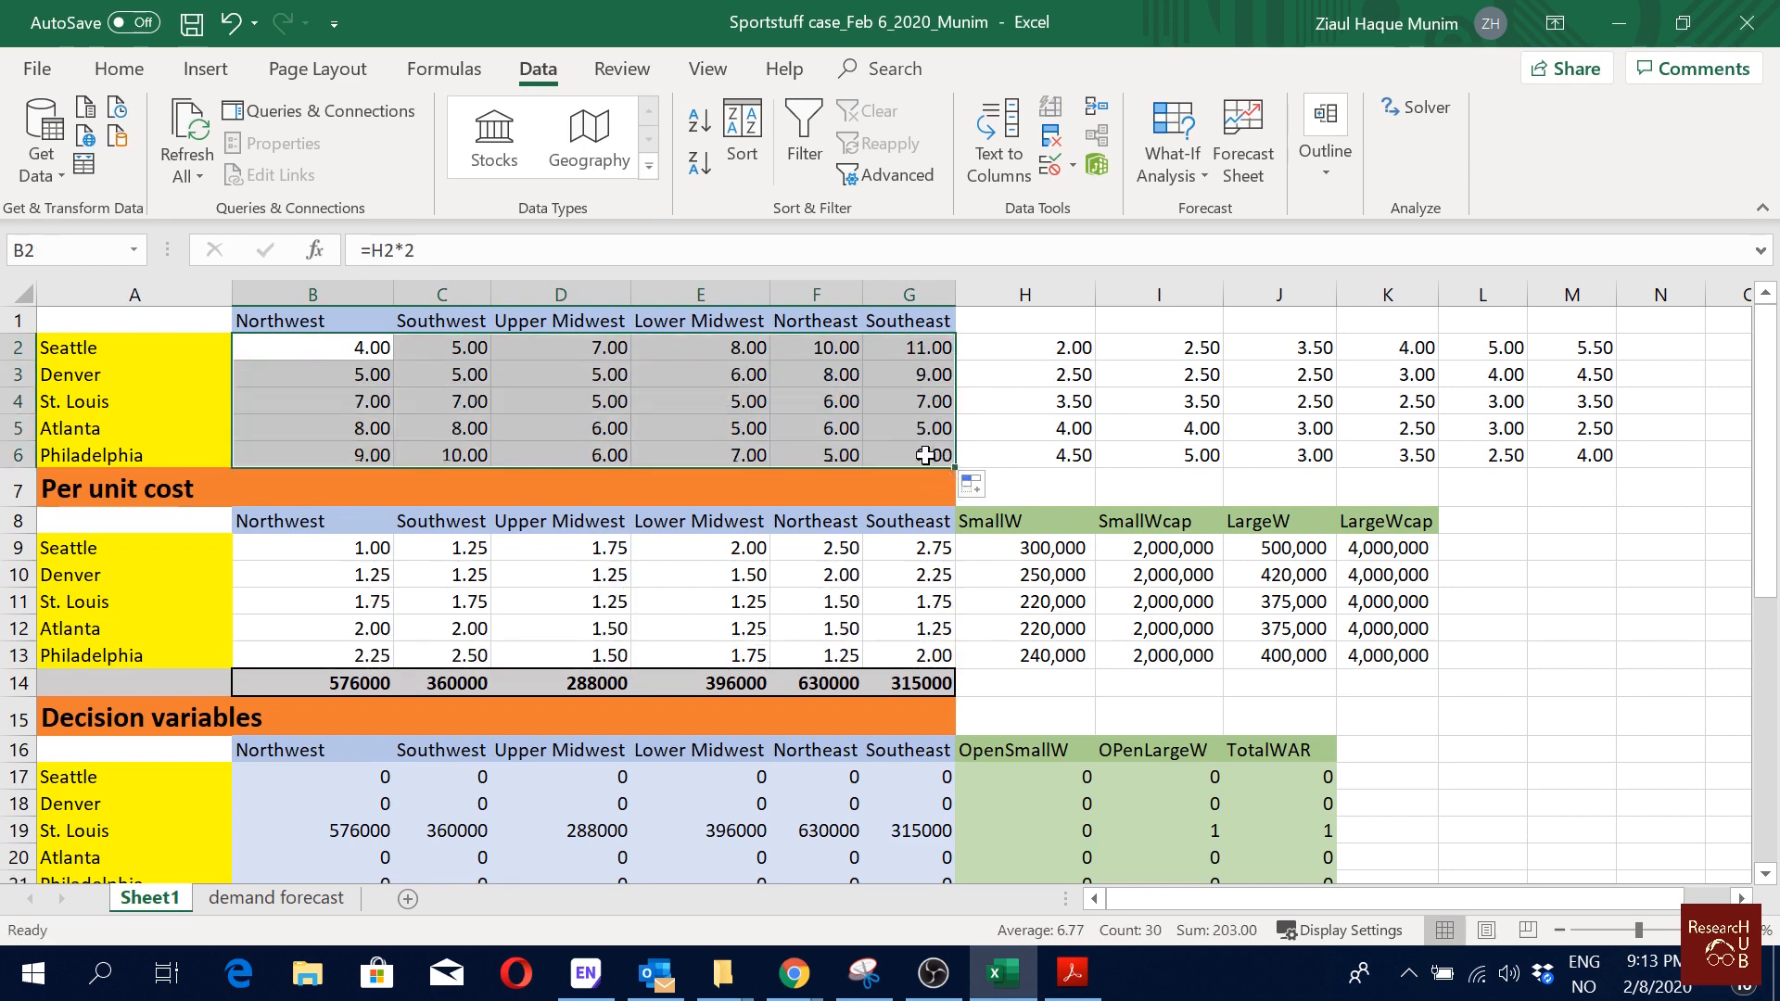
Step: Merge and centre H1:M1 above the copied charges and enter the heading "Original cost"
left_click(925, 453)
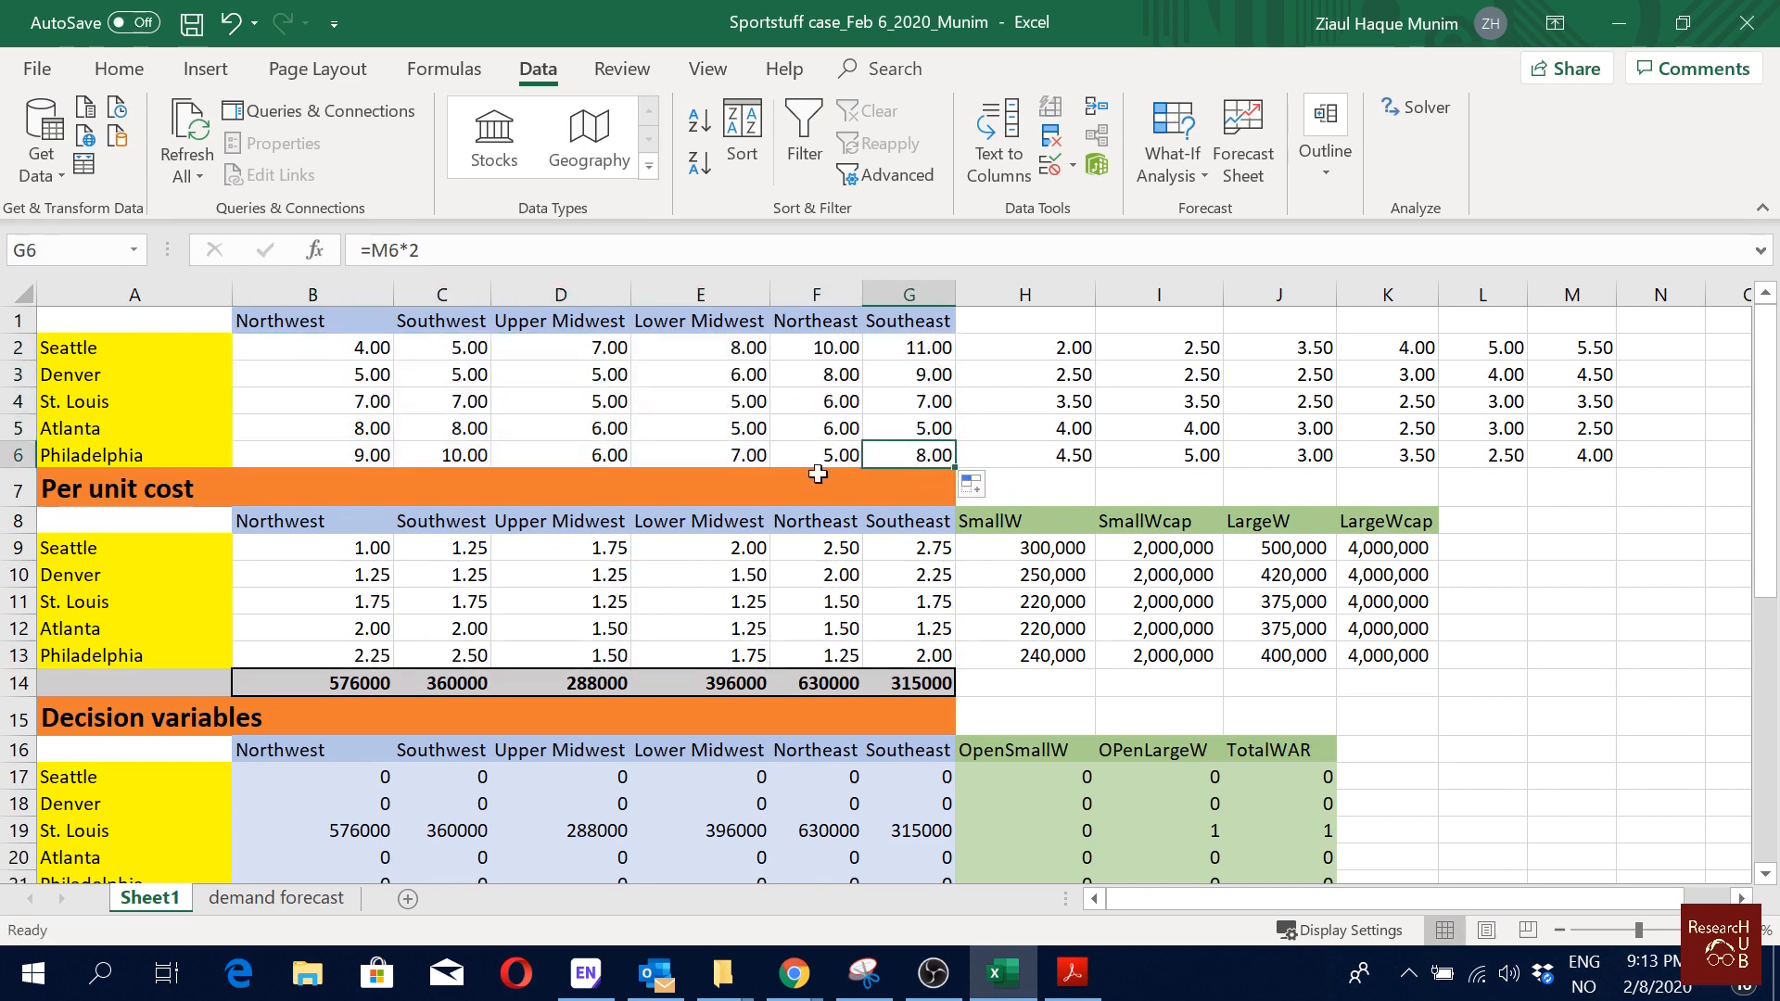
left_click(441, 598)
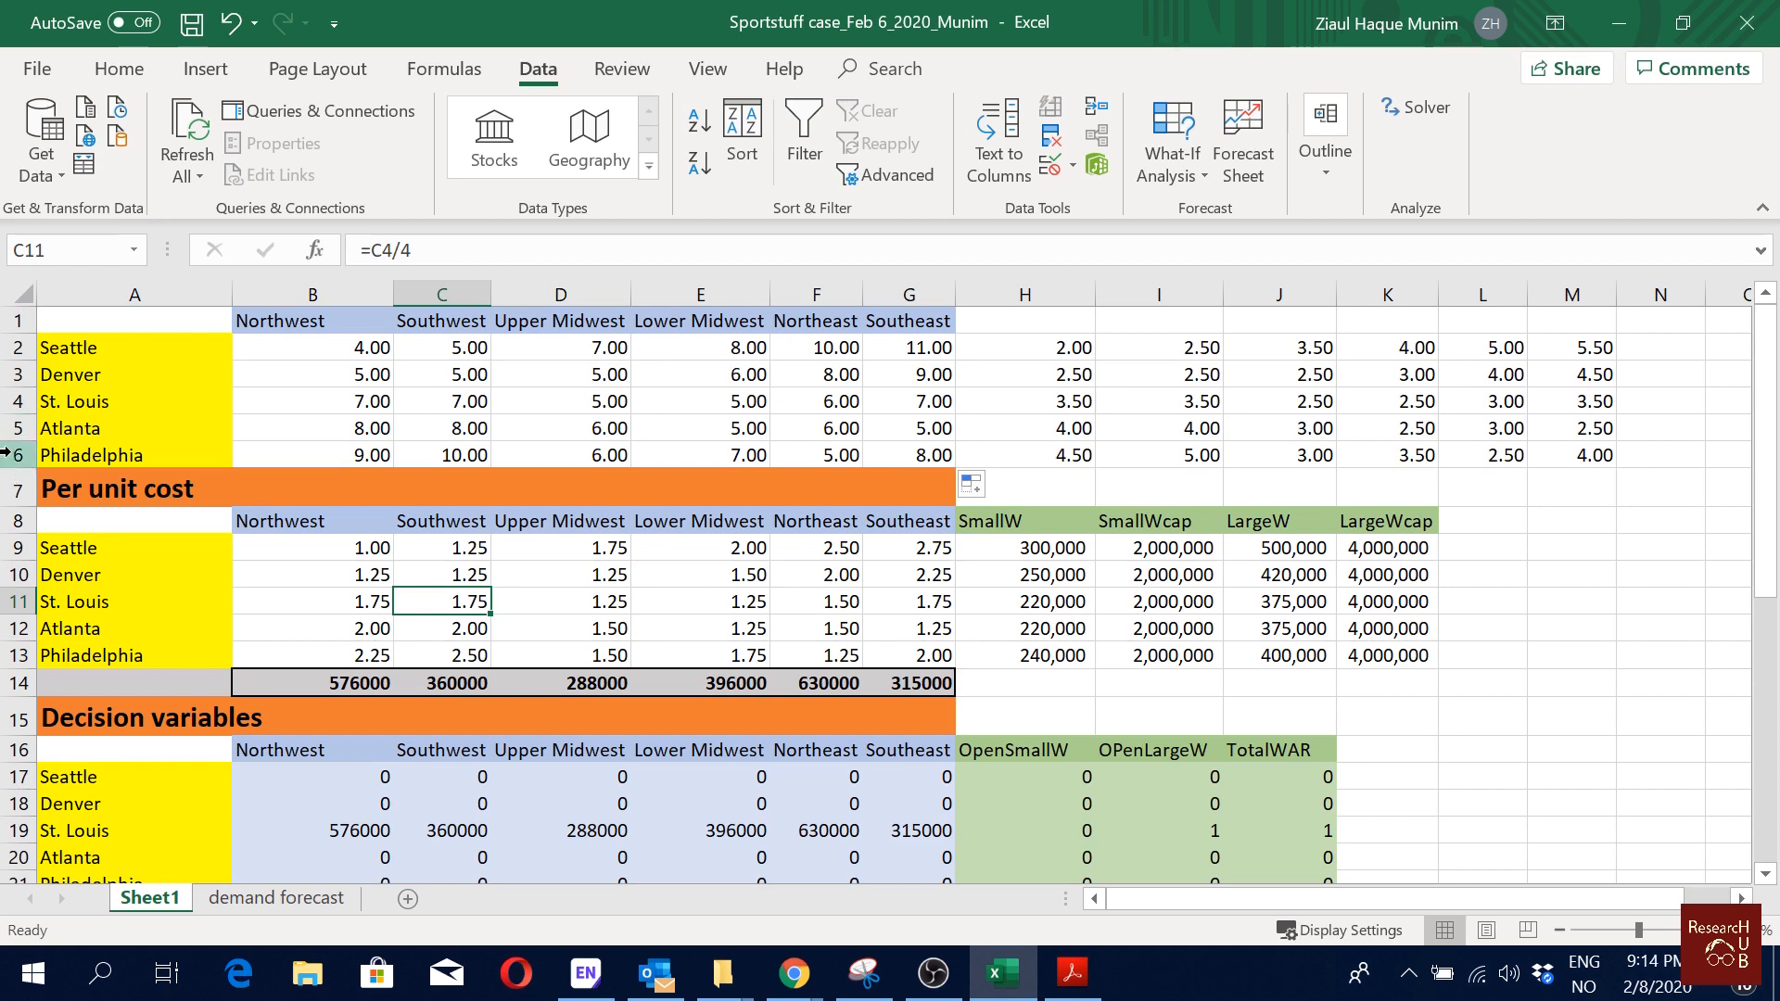
left_click_drag(14, 461, 18, 324)
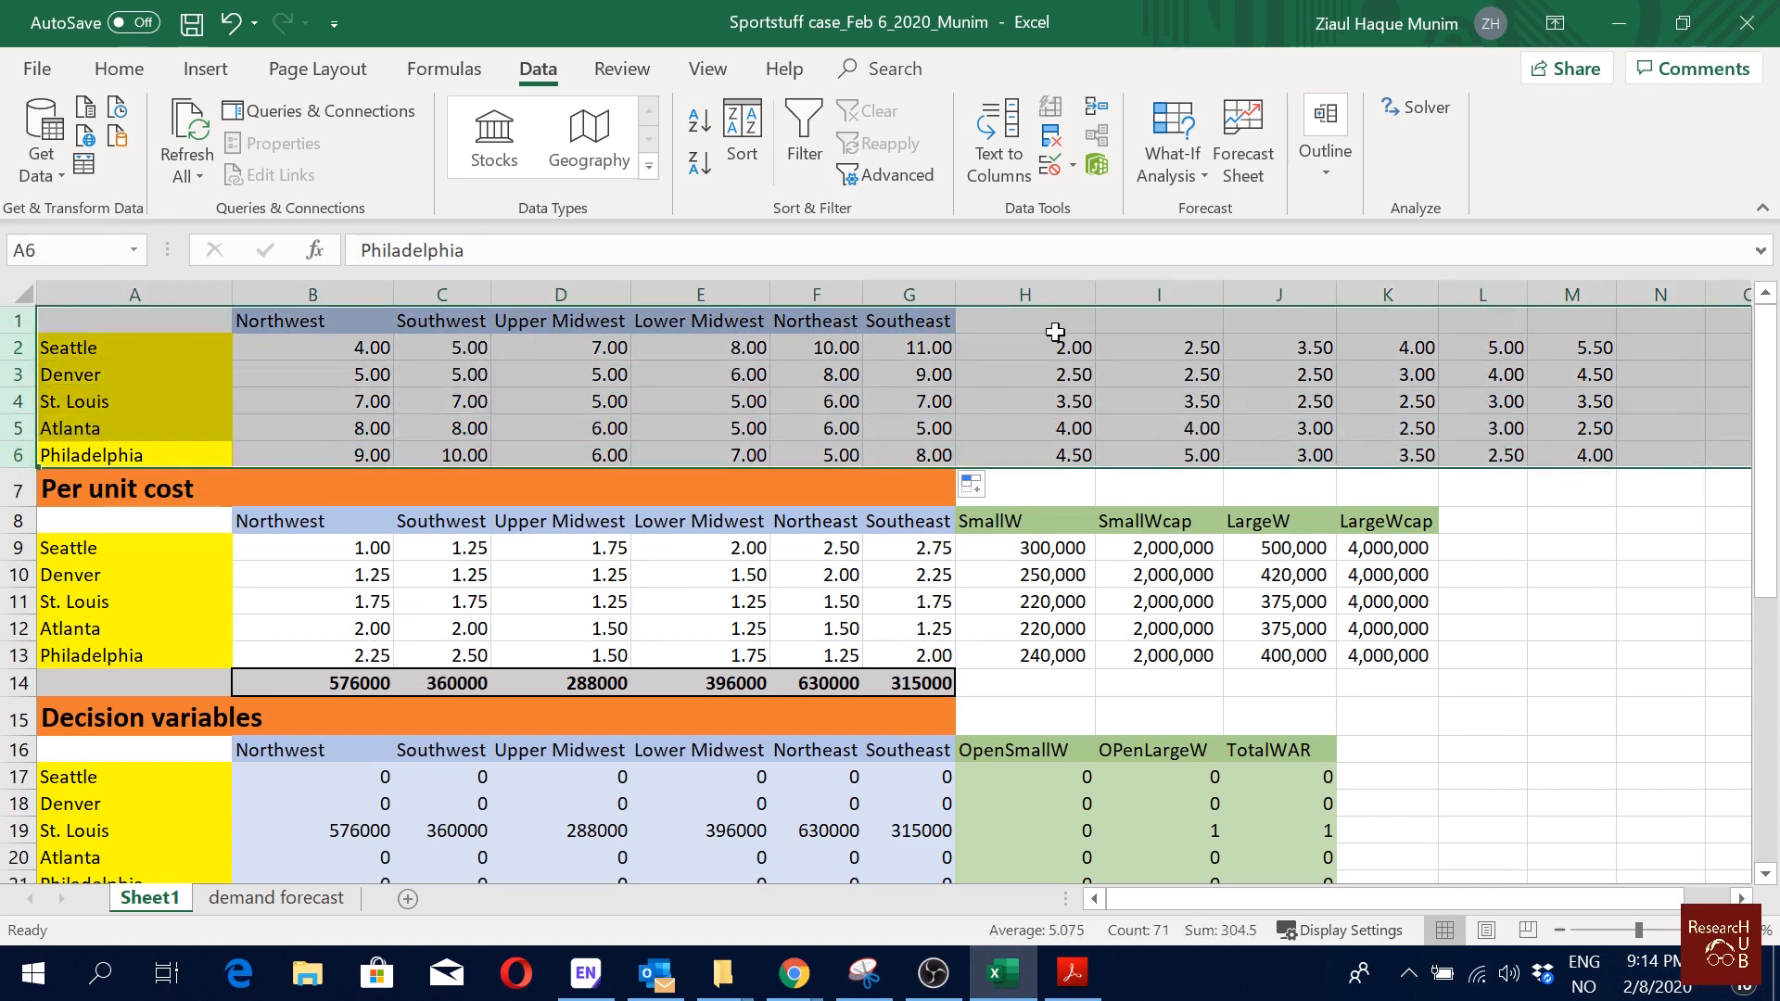
left_click(1082, 321)
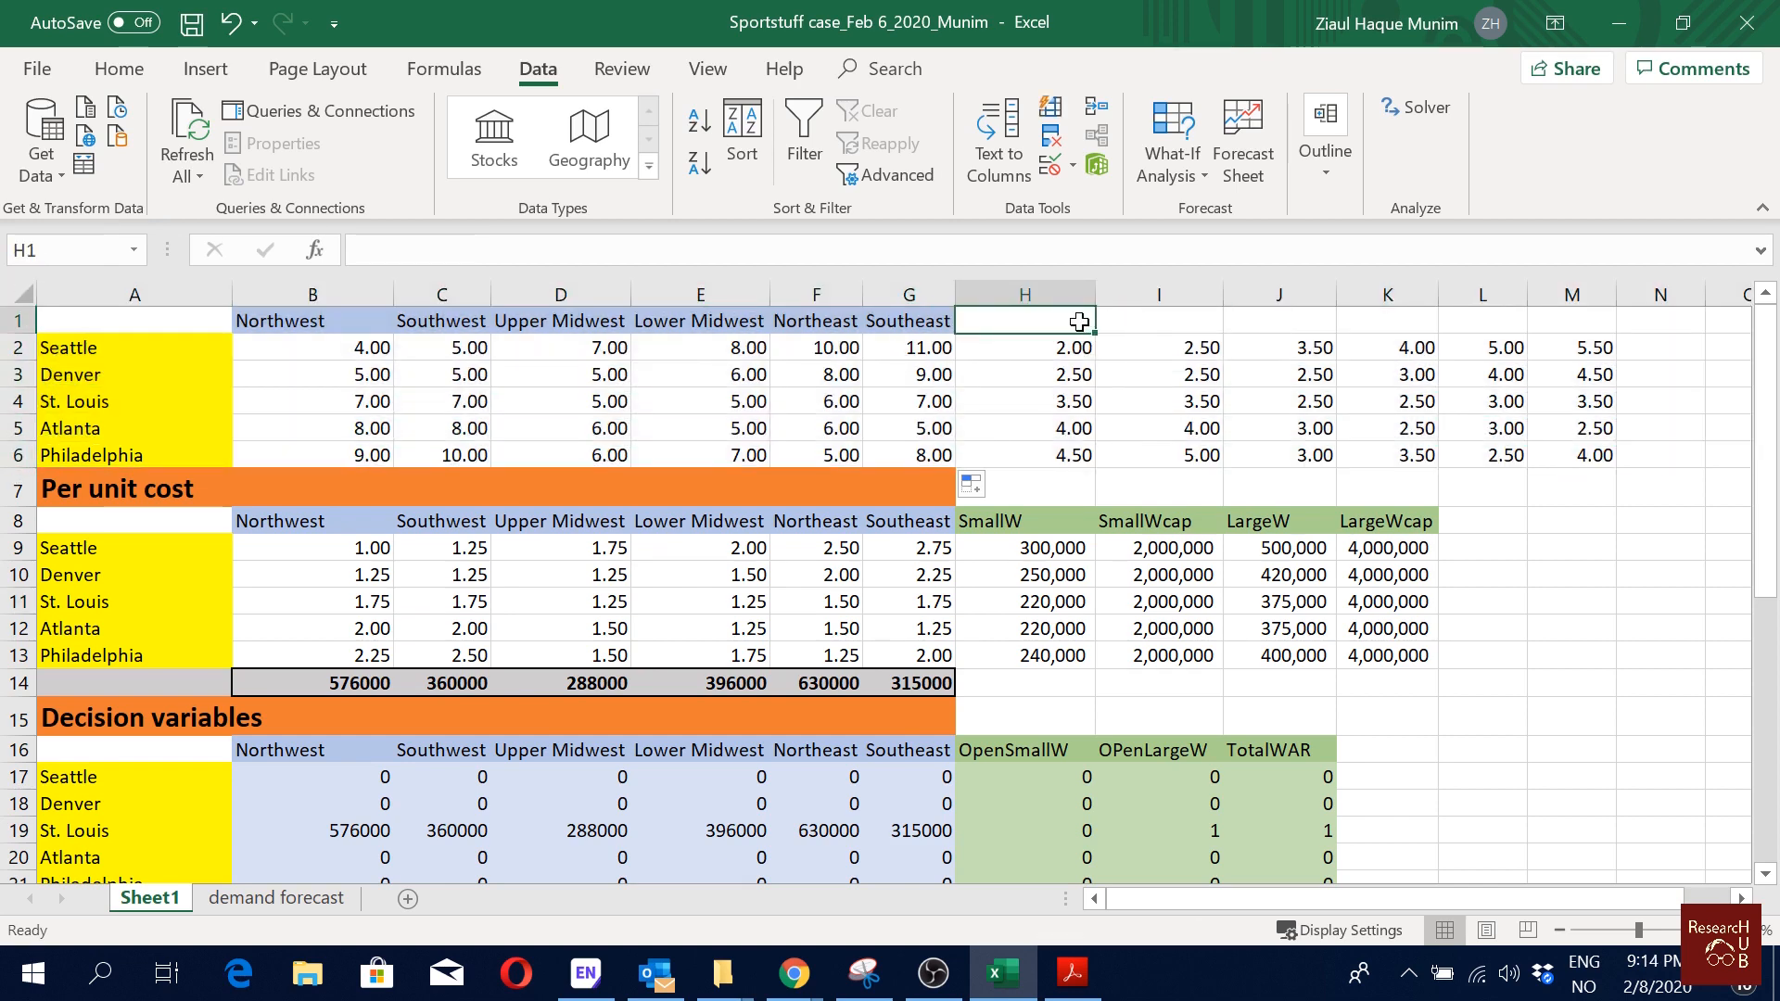
left_click_drag(1080, 321, 1576, 320)
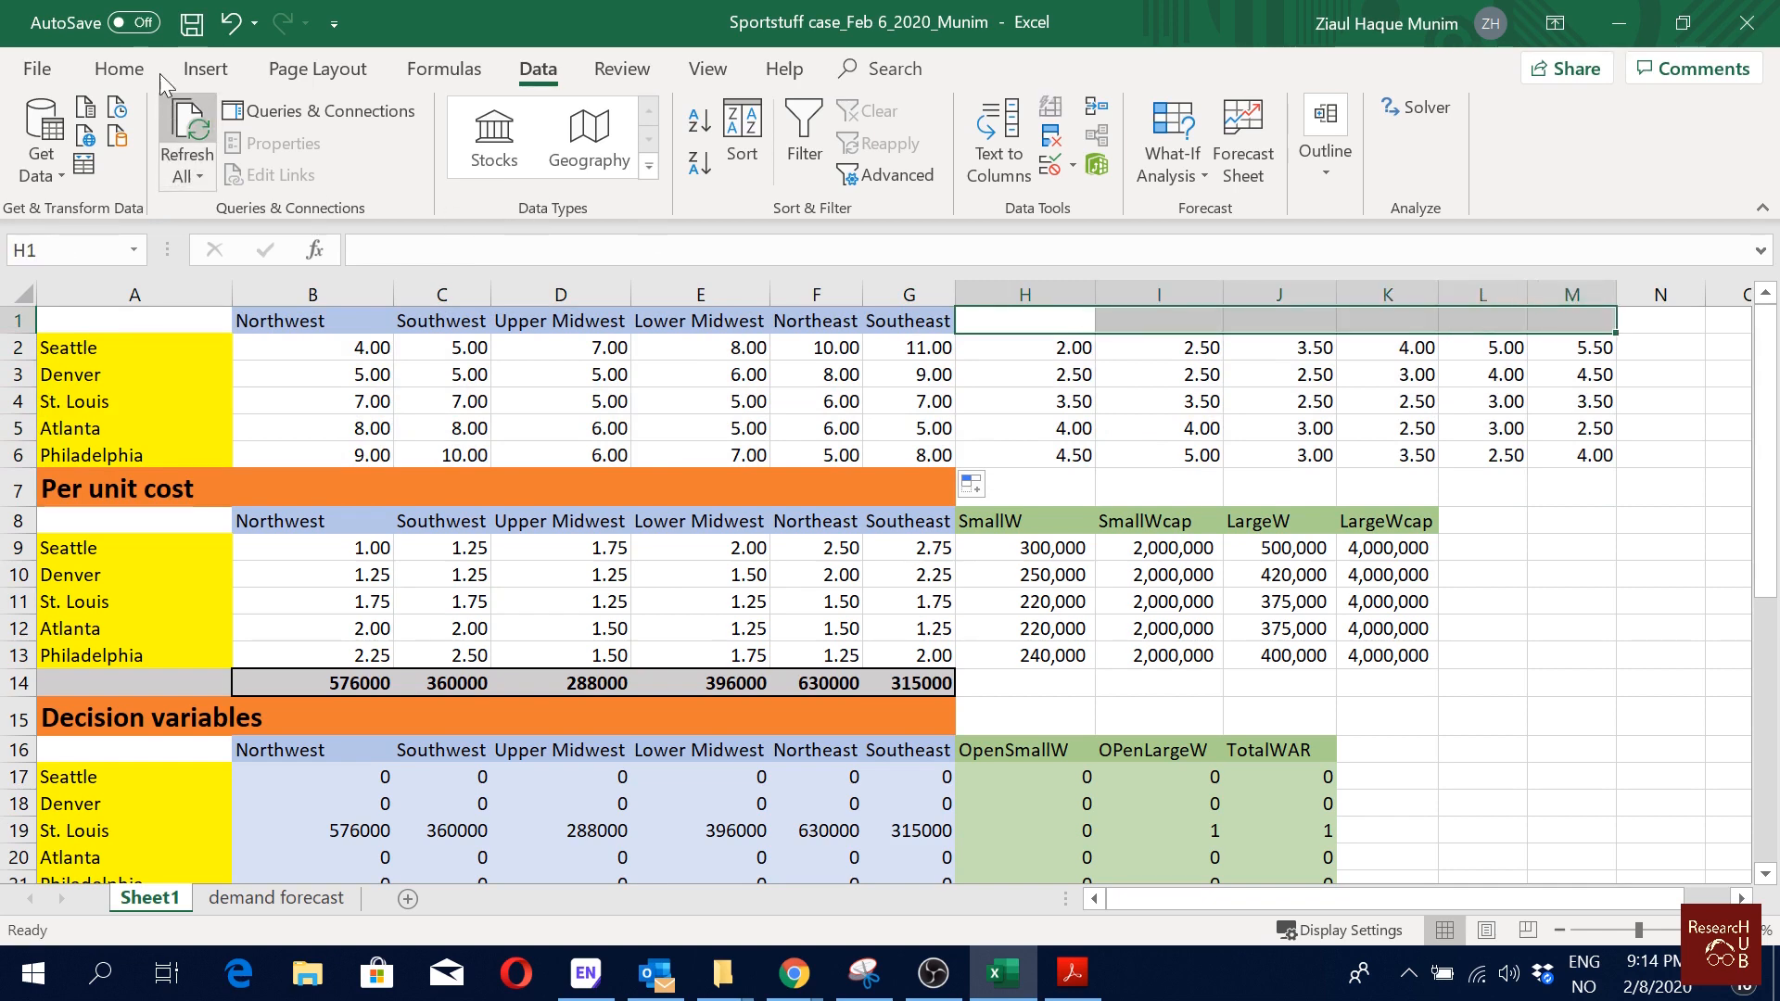
left_click(121, 70)
Step: Shade the original cost block H1:M6 dark gray and save the workbook
left_click_drag(1079, 323, 1524, 451)
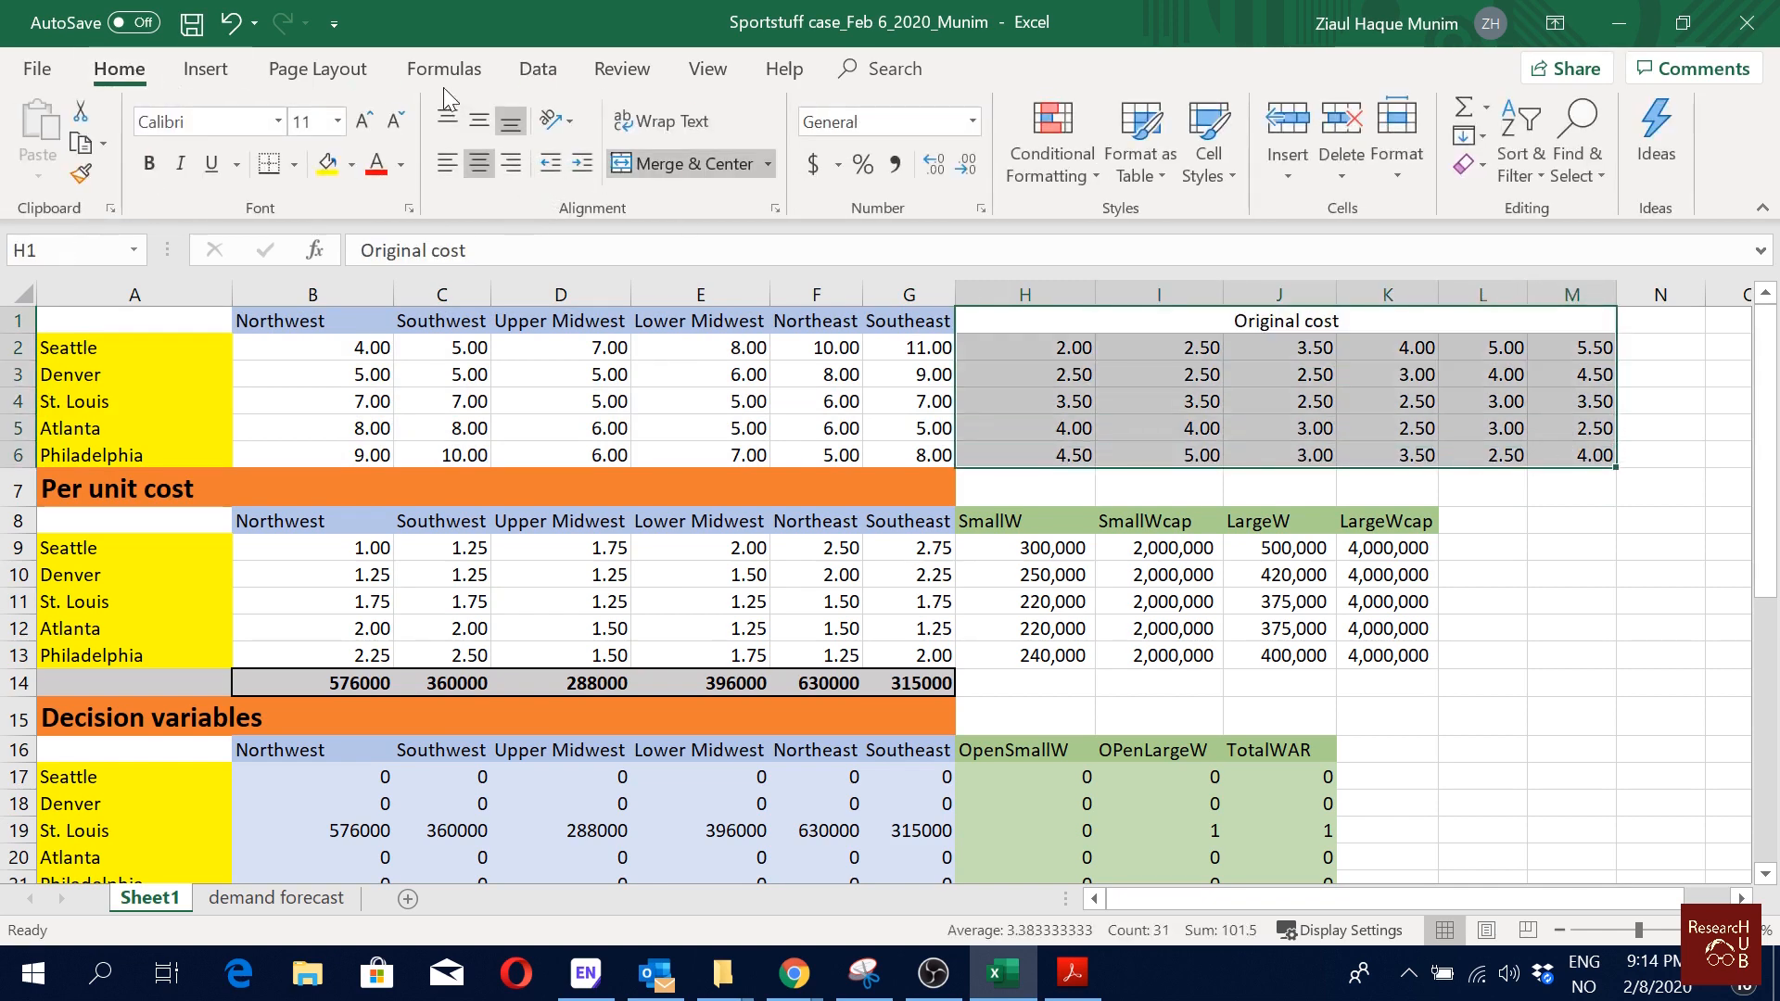
left_click(351, 165)
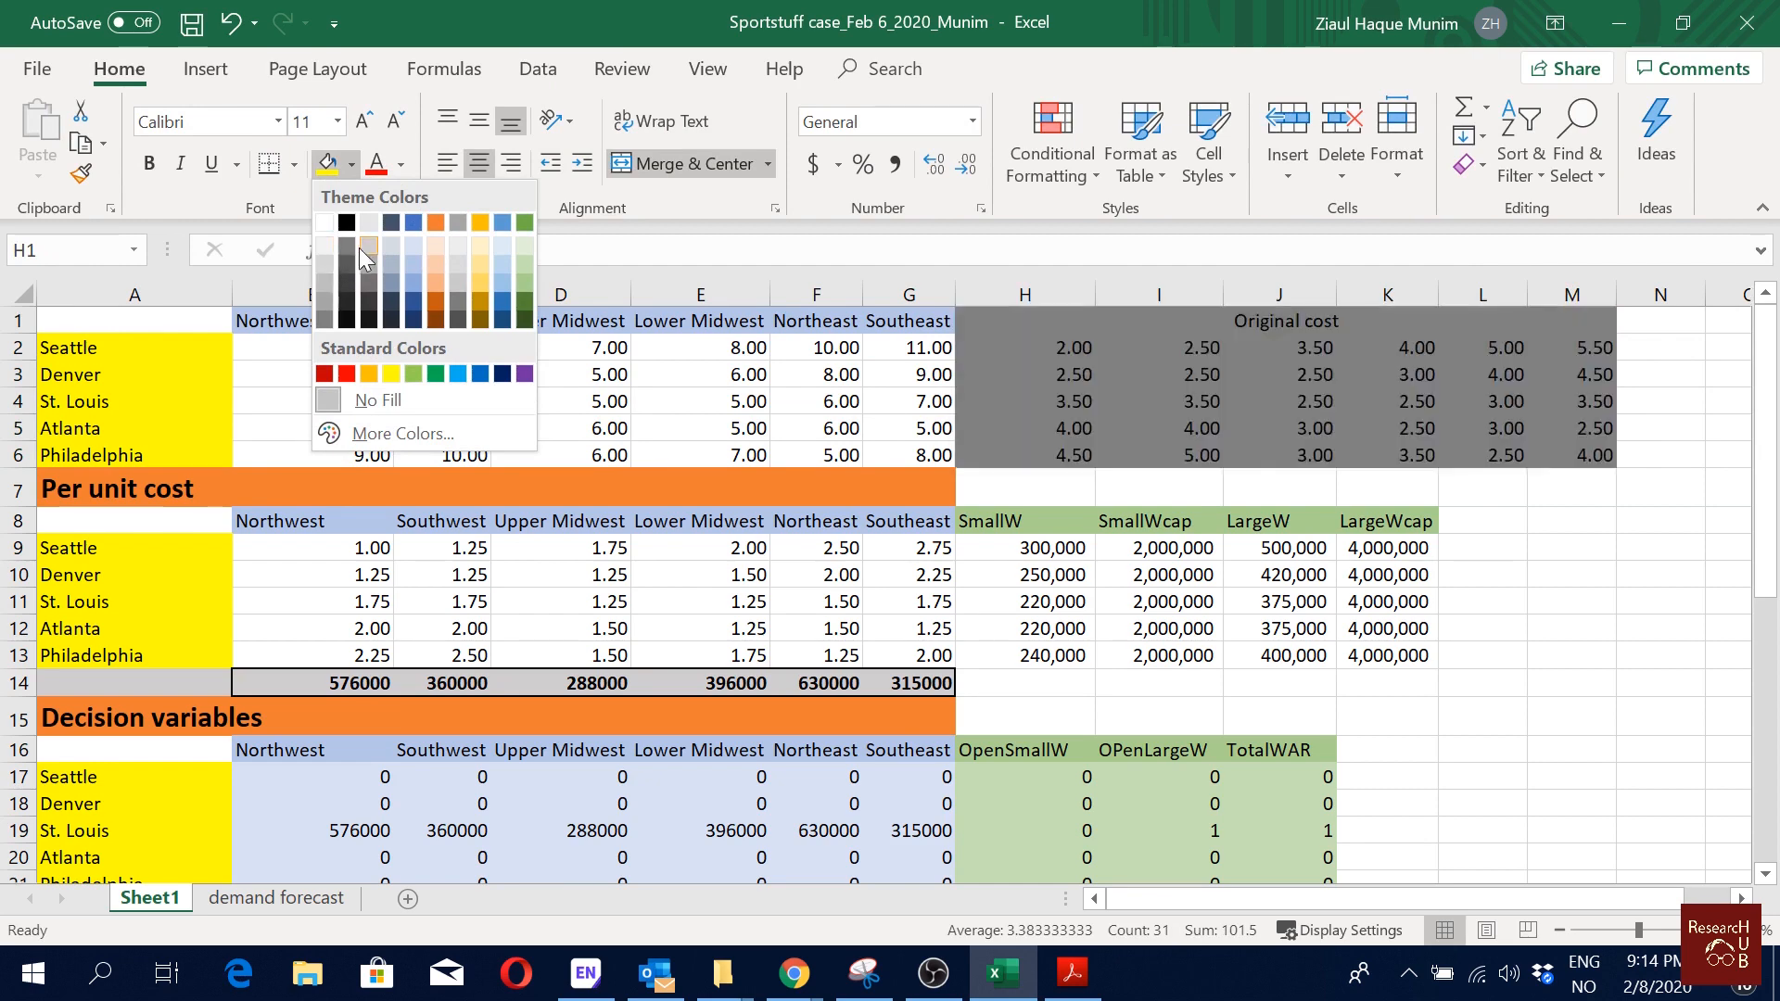
left_click(346, 247)
left_click(1730, 602)
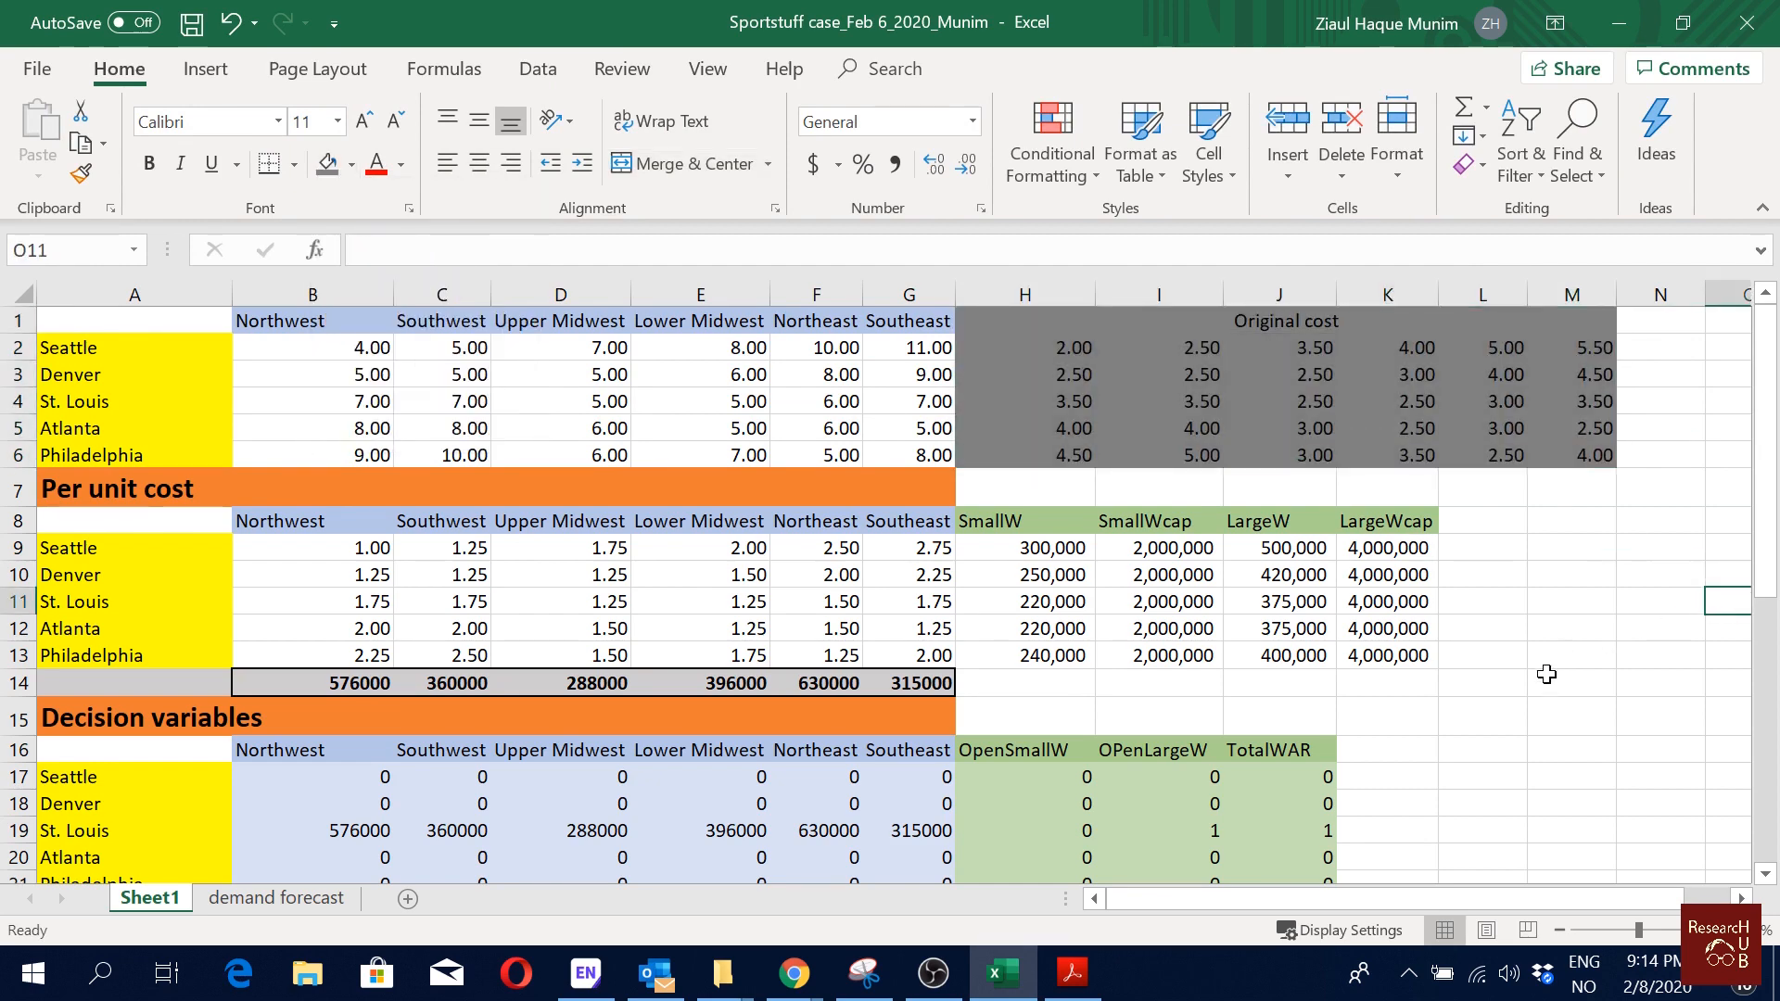
key("ctrl+s")
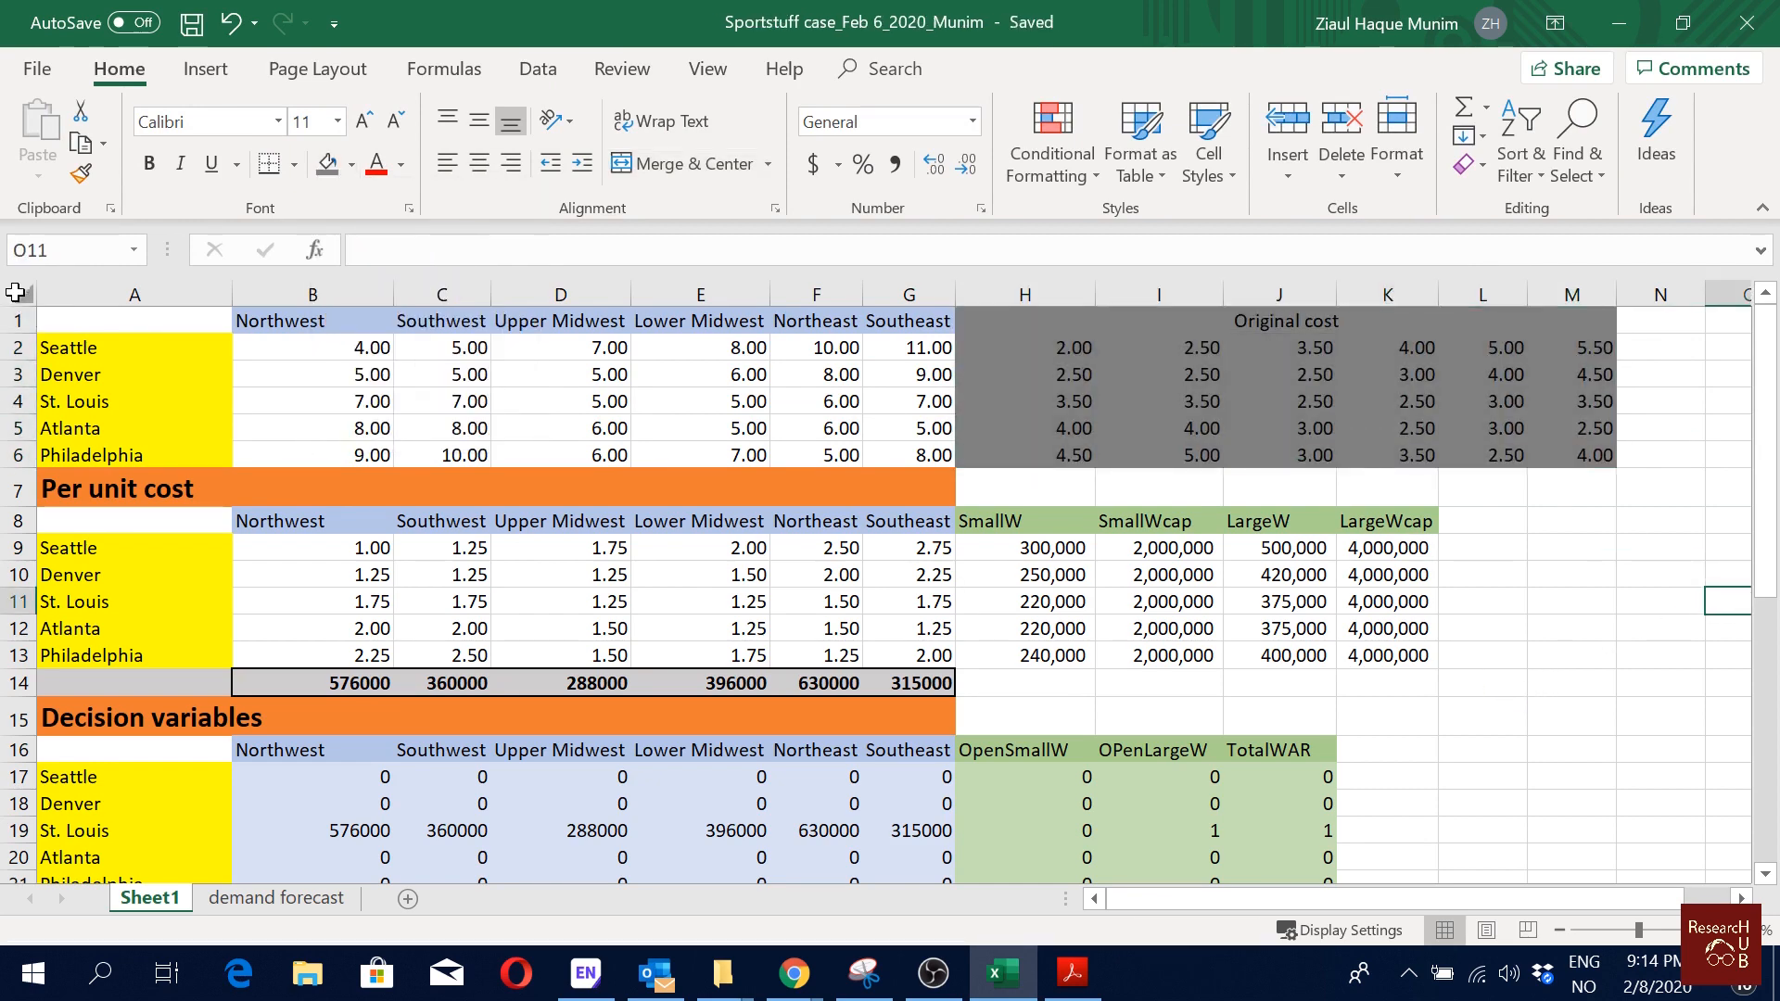
Step: Hide rows 1 to 6 above the Per unit cost section
left_click_drag(11, 454, 13, 331)
right_click(13, 331)
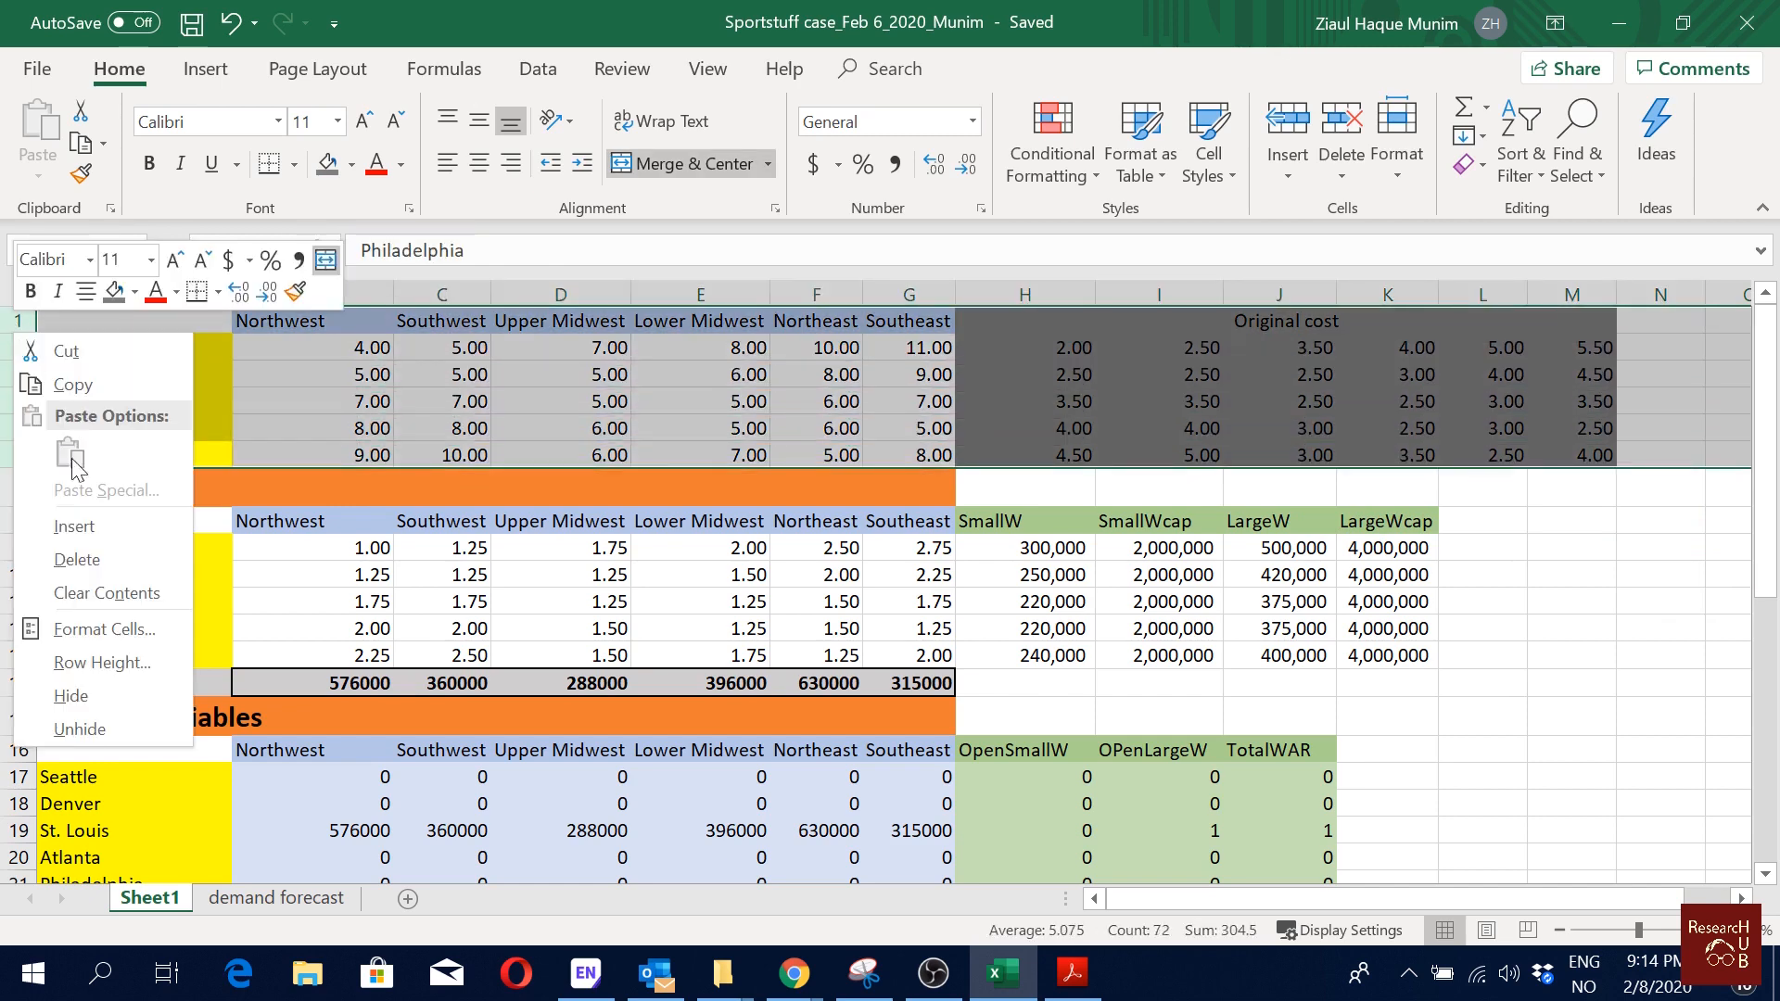
left_click(83, 694)
left_click(1446, 521)
Step: Run Solver with Simplex LP to minimize B36 by changing B17:I21 under the existing constraints, and keep the solution
scroll(1298, 529, "down", 4)
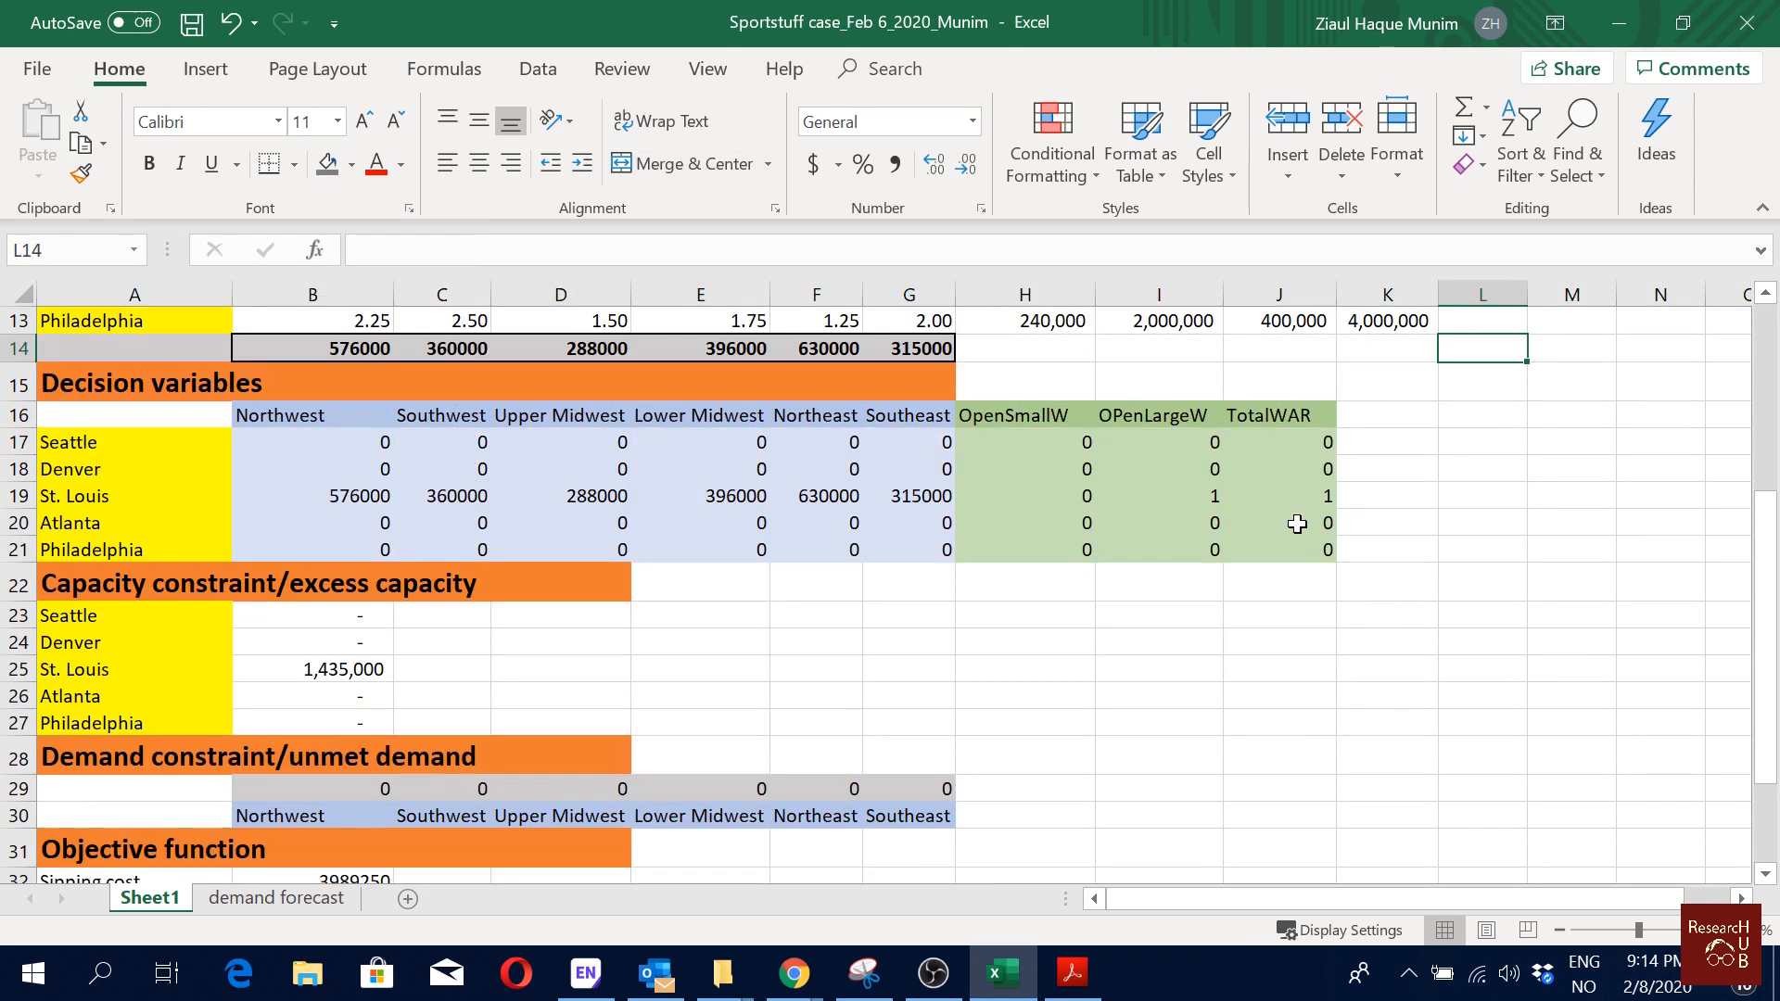
scroll(1275, 540, "down", 2)
scroll(1140, 631, "up", 2)
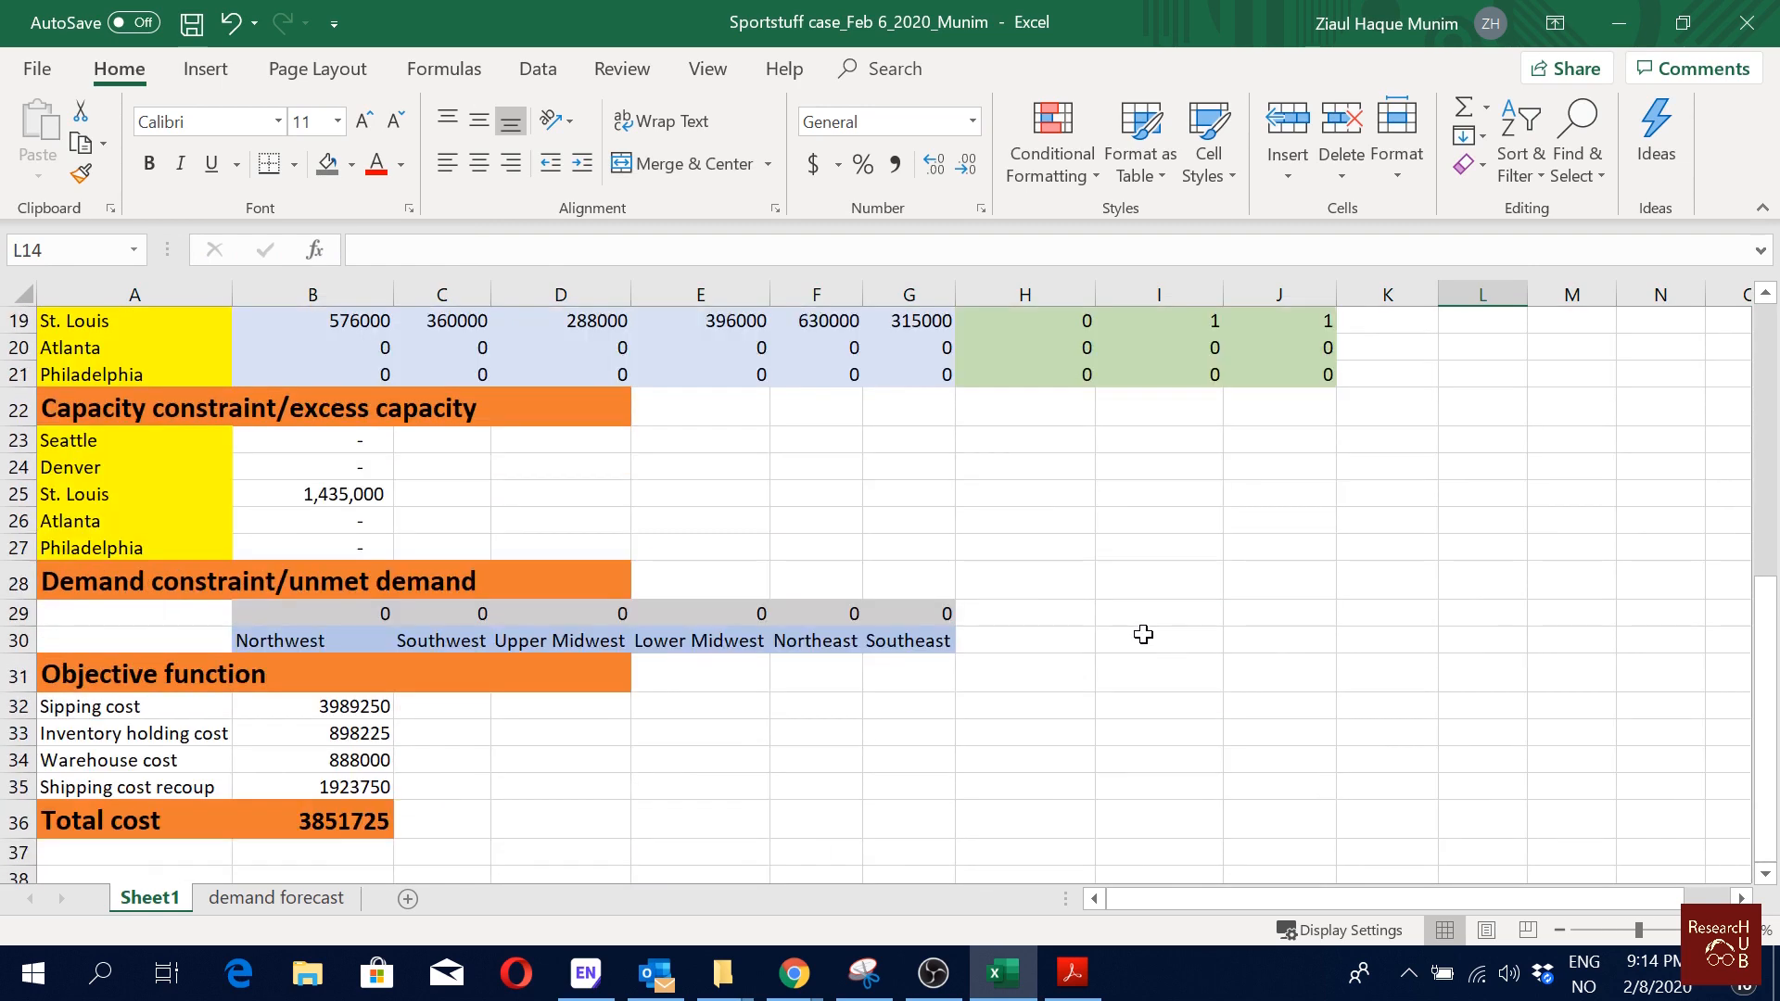
left_click(538, 69)
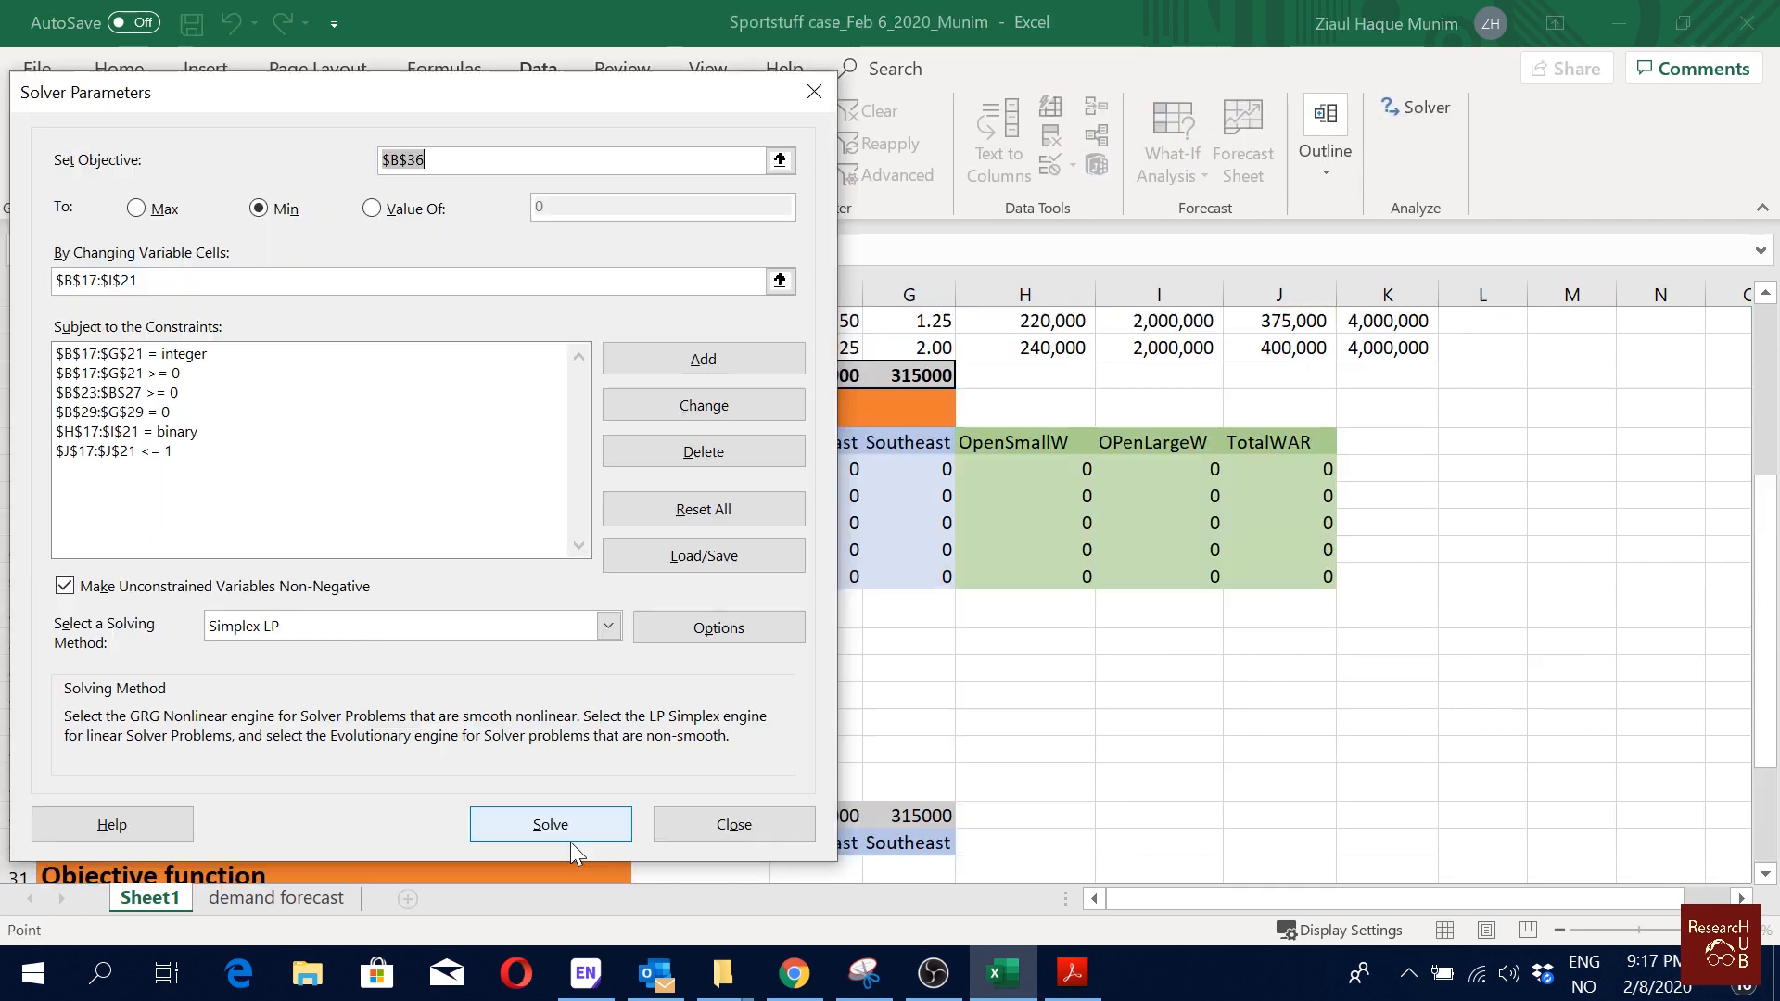
left_click(551, 824)
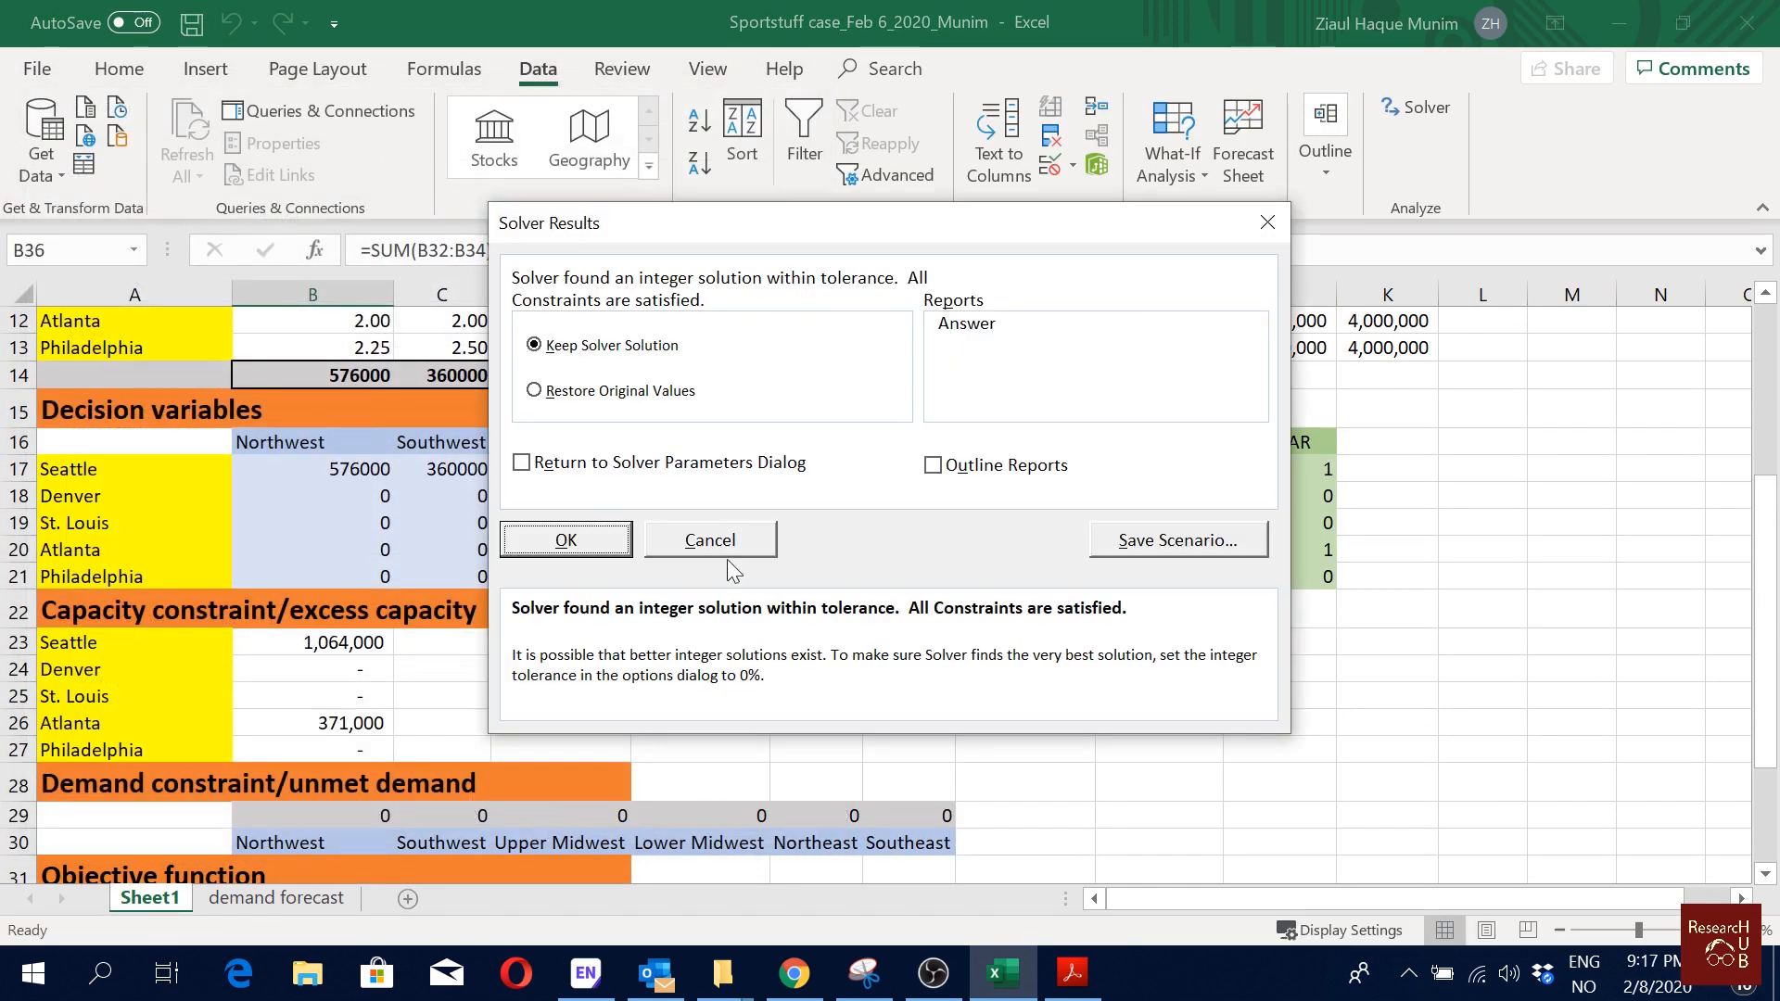
left_click(568, 542)
Step: Examine the new total cost and the shipments and warehouse openings for Seattle, St. Louis and Atlanta in the decision variables
scroll(930, 630, "down", 3)
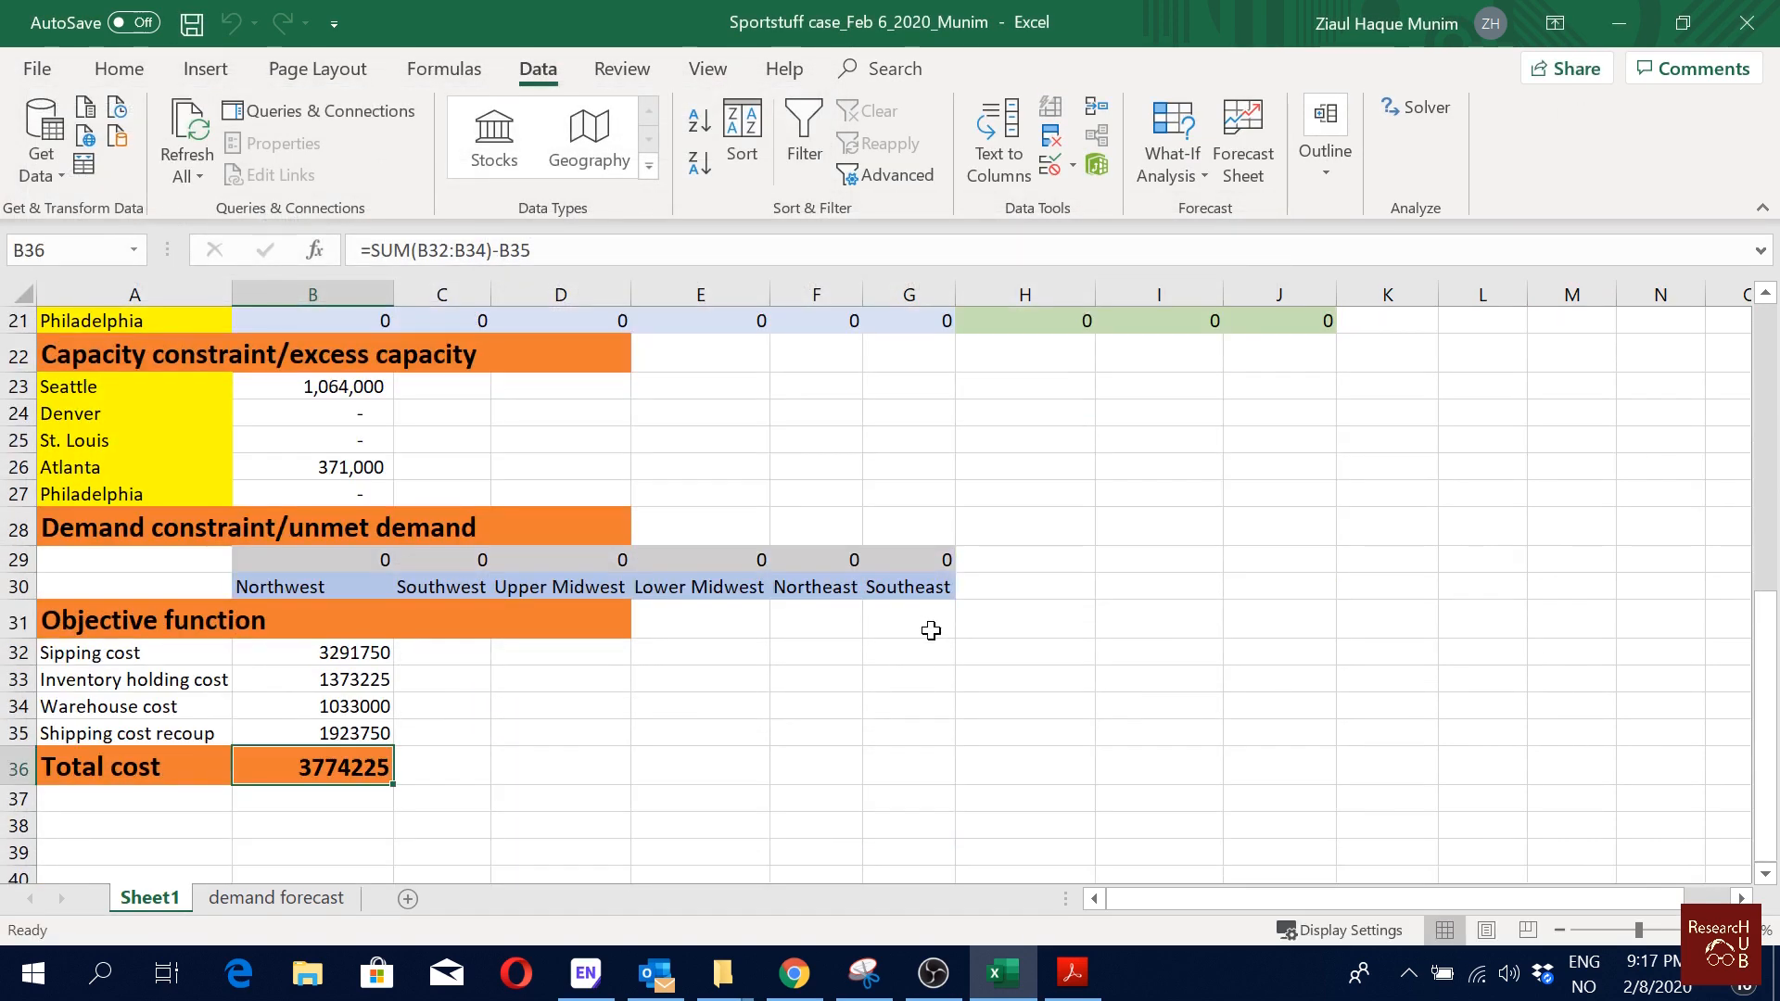
left_click(781, 742)
left_click(339, 773)
scroll(739, 703, "up", 3)
left_click(732, 702)
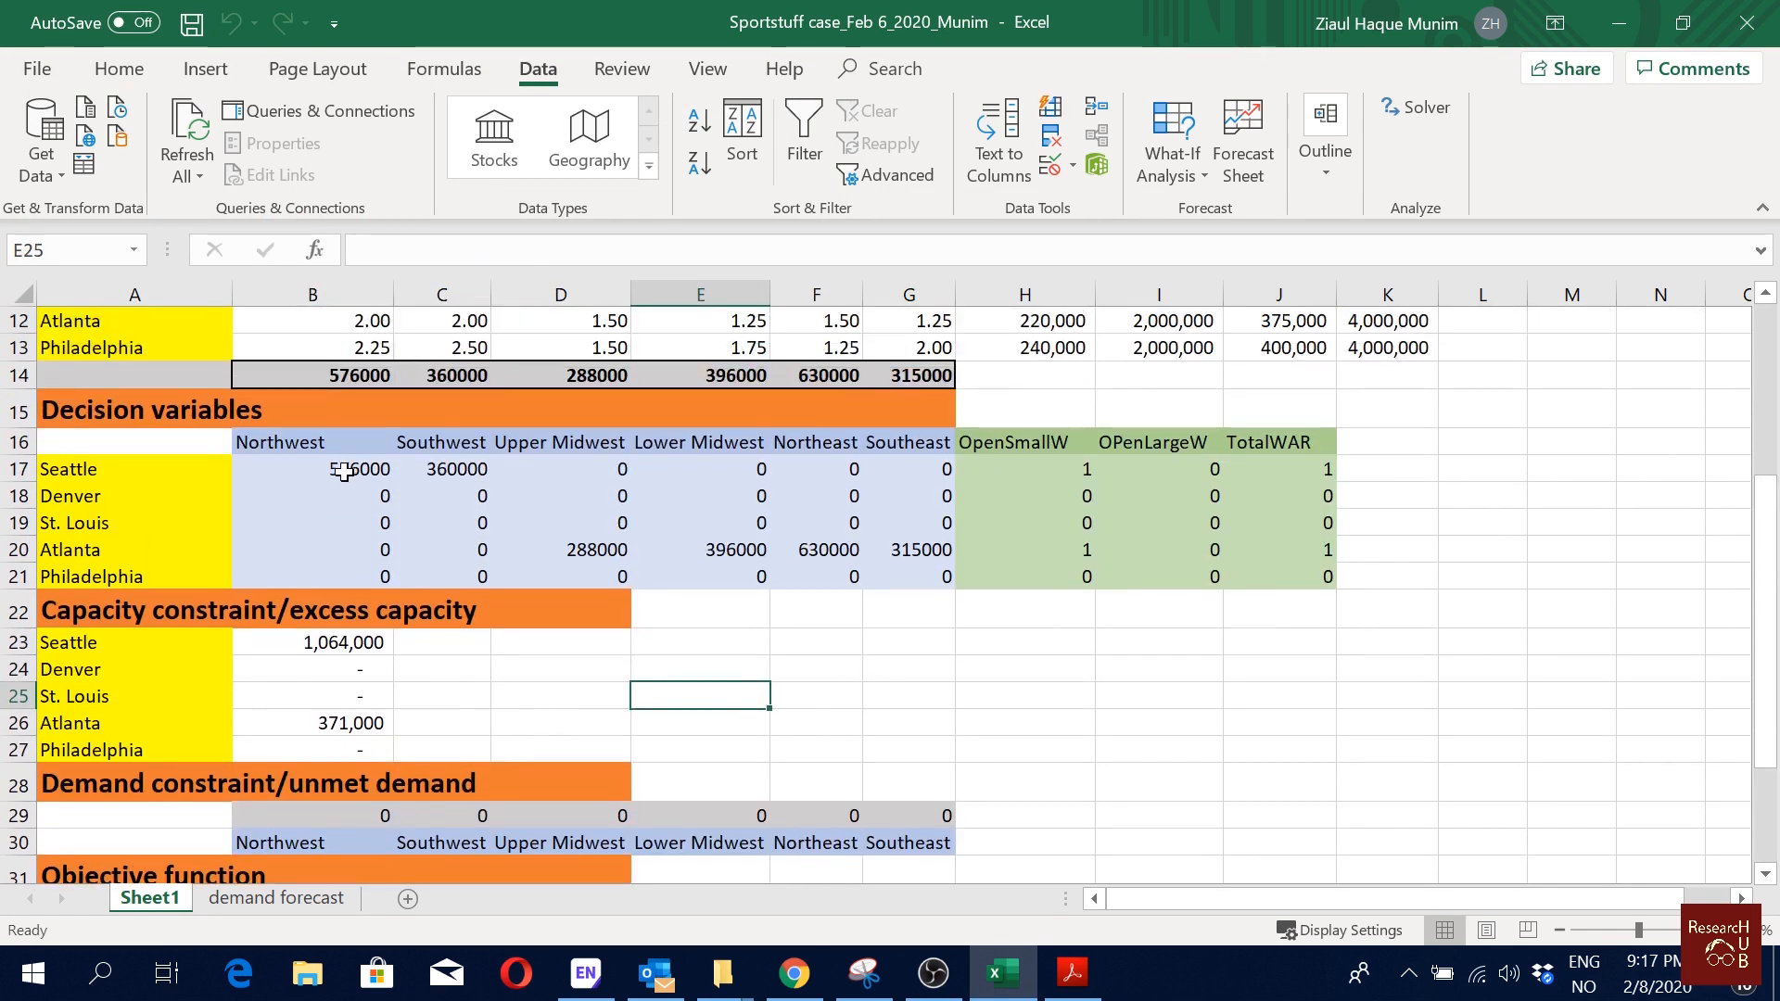
left_click_drag(344, 473, 475, 463)
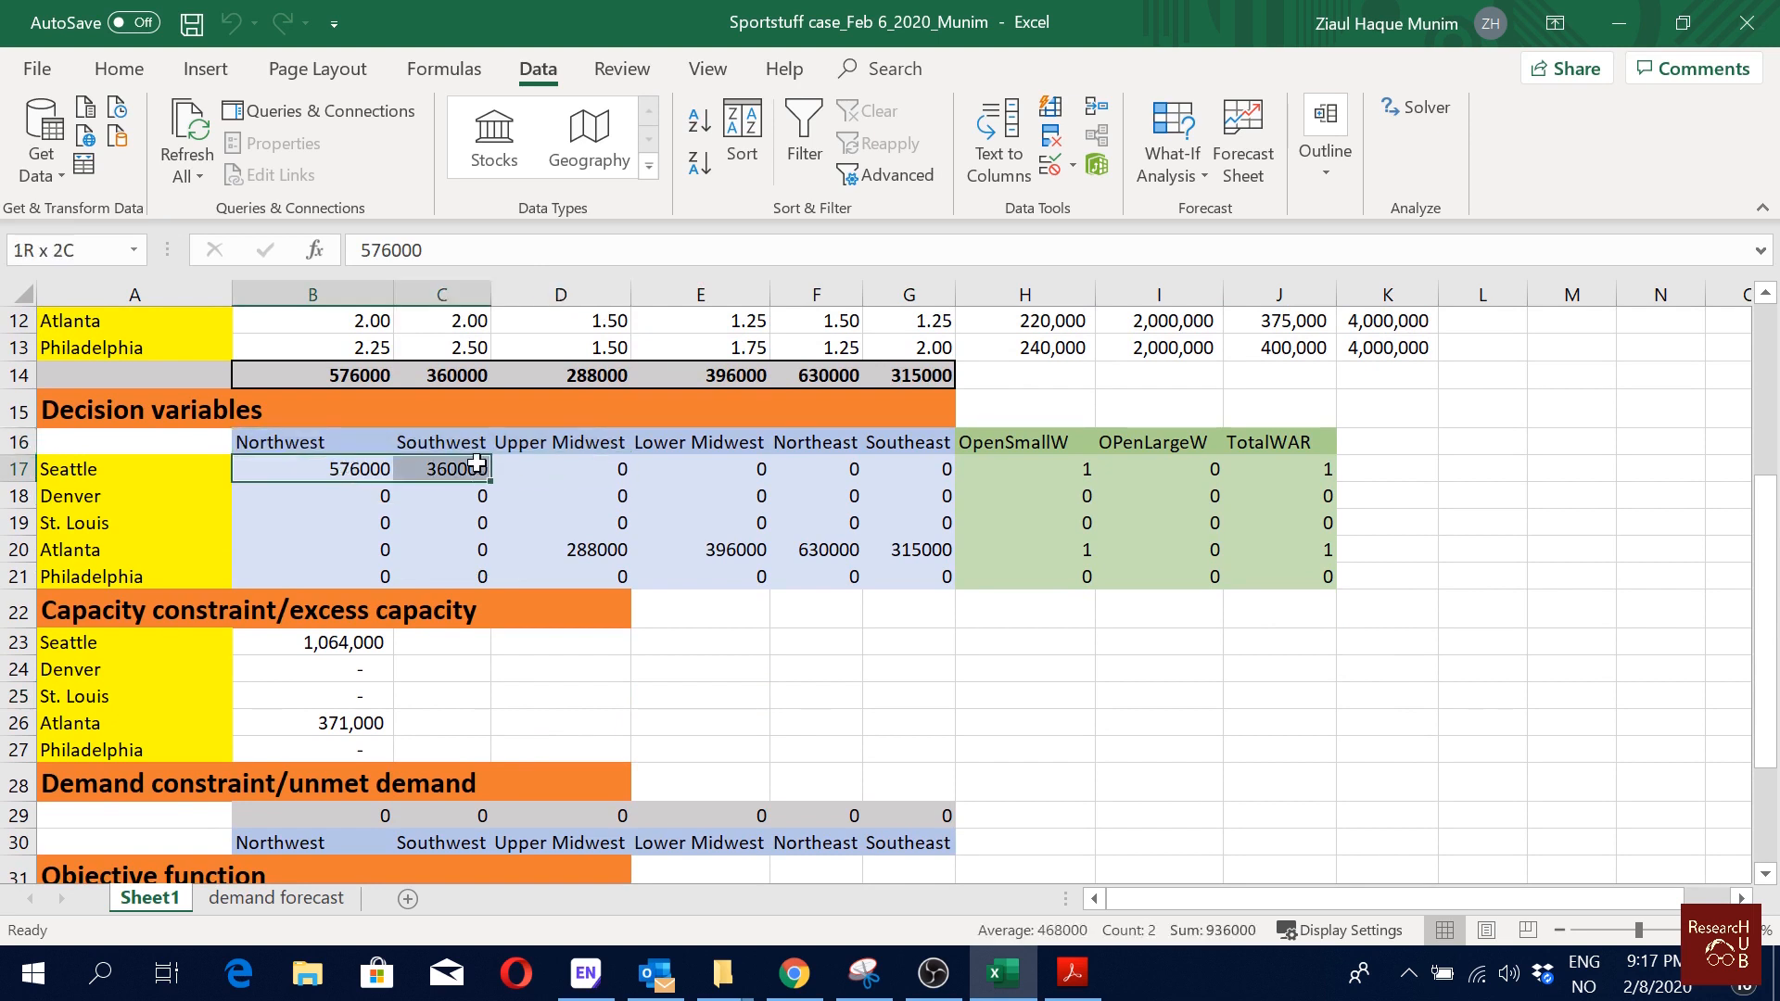
left_click_drag(611, 551, 872, 547)
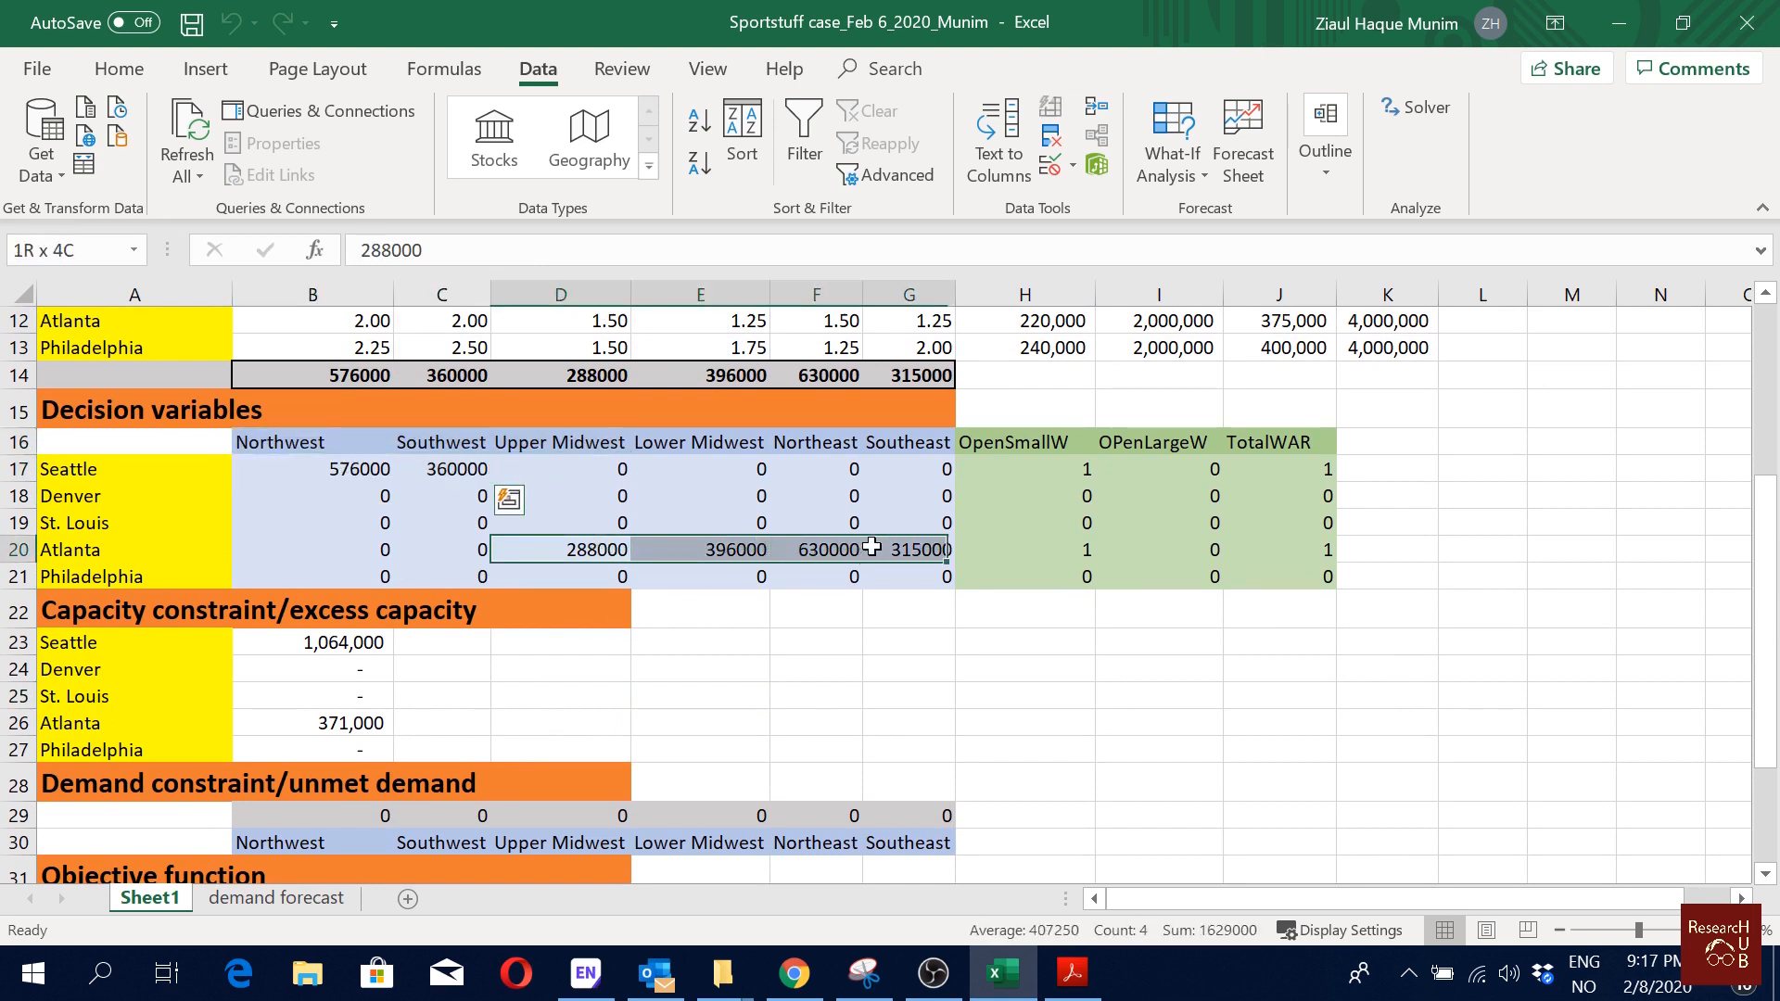
left_click_drag(367, 522, 908, 525)
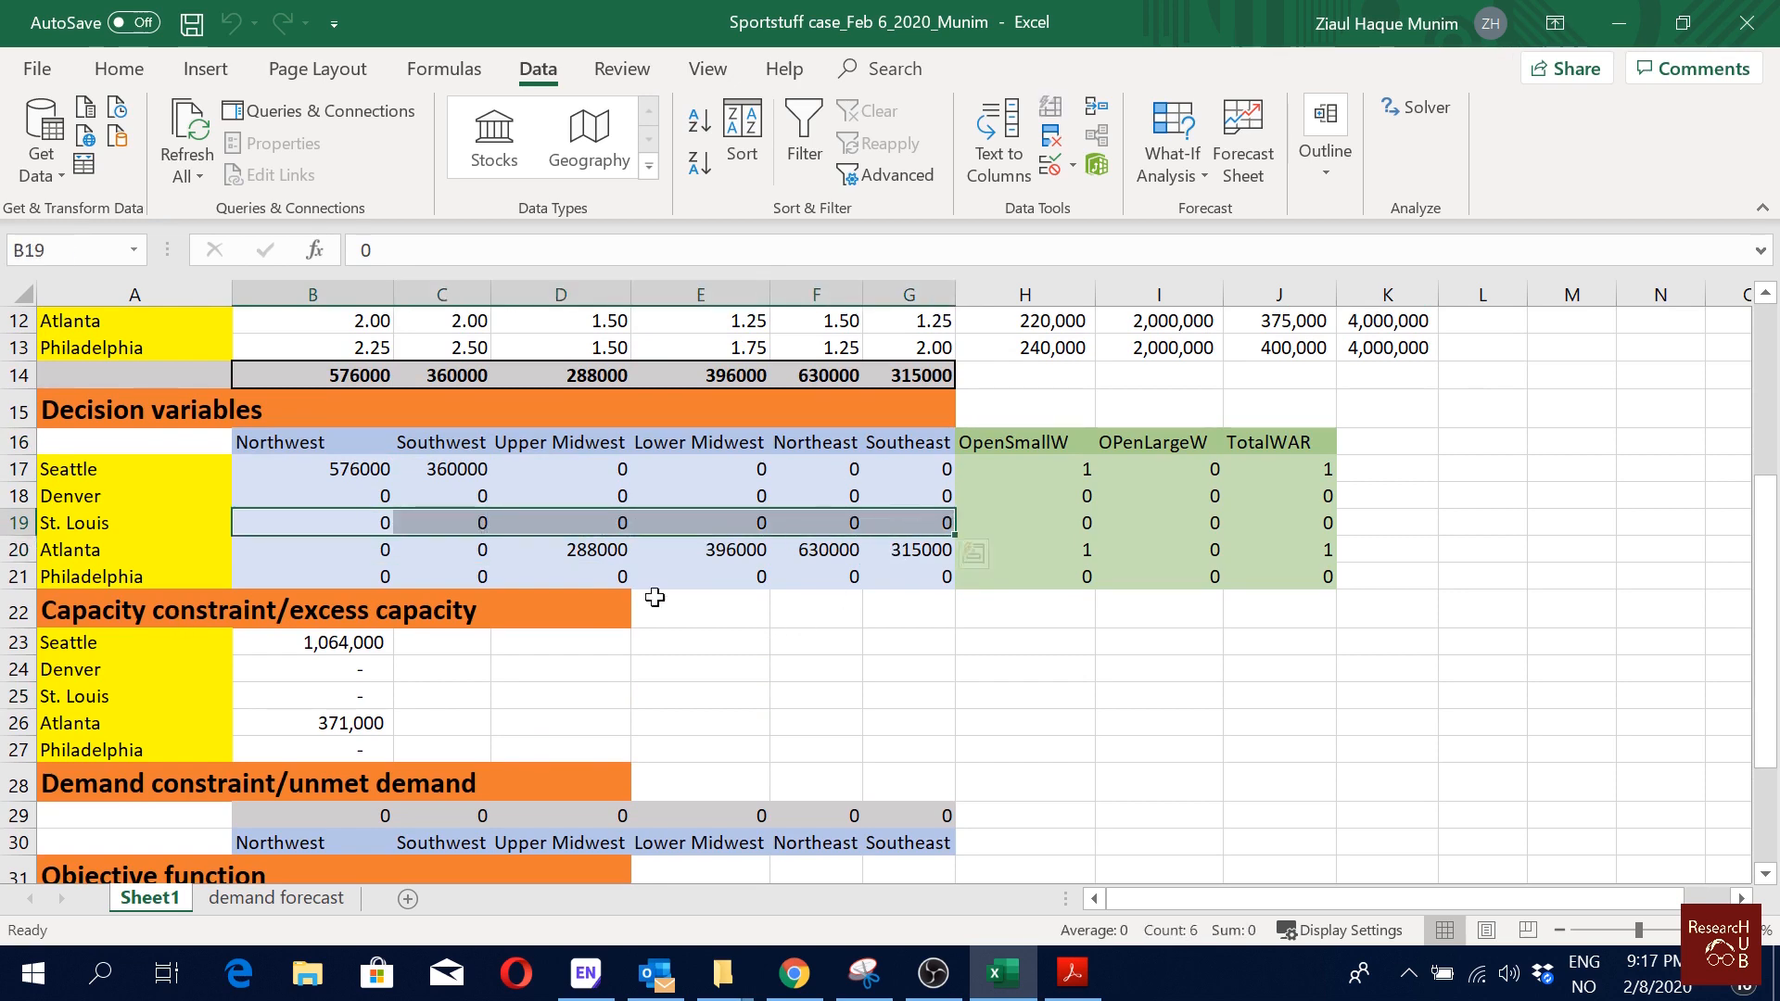
scroll(695, 640, "up", 2)
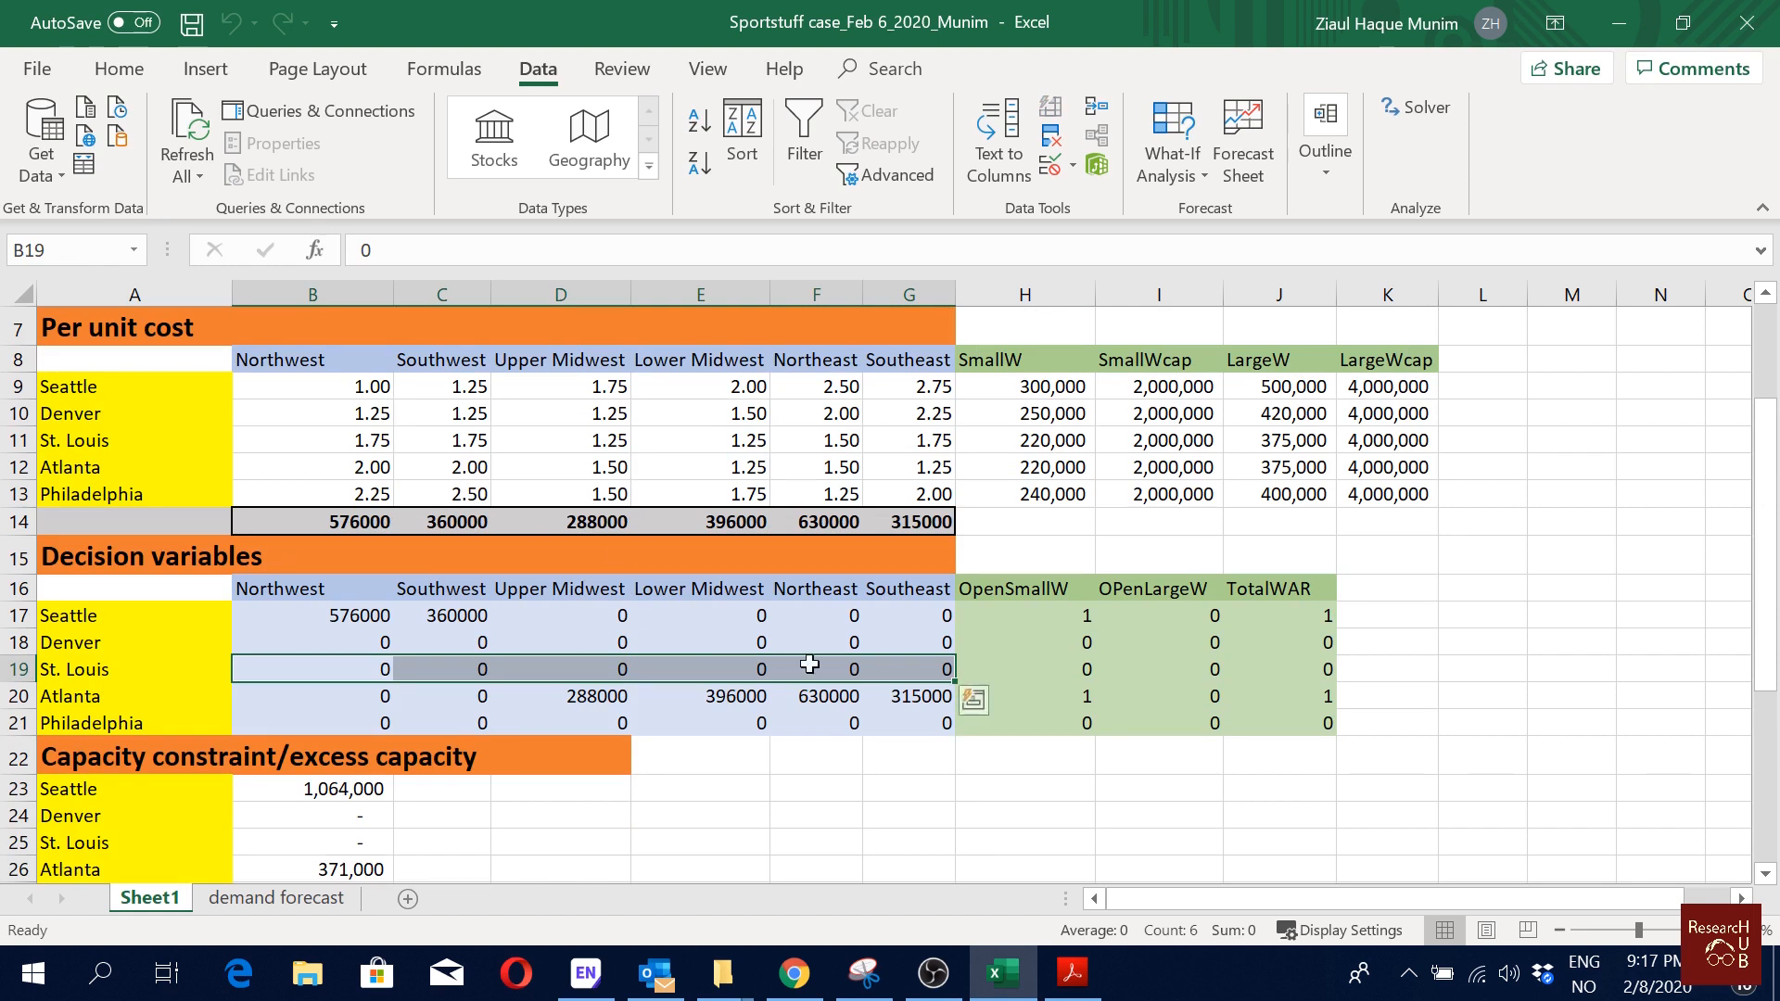
left_click(614, 693)
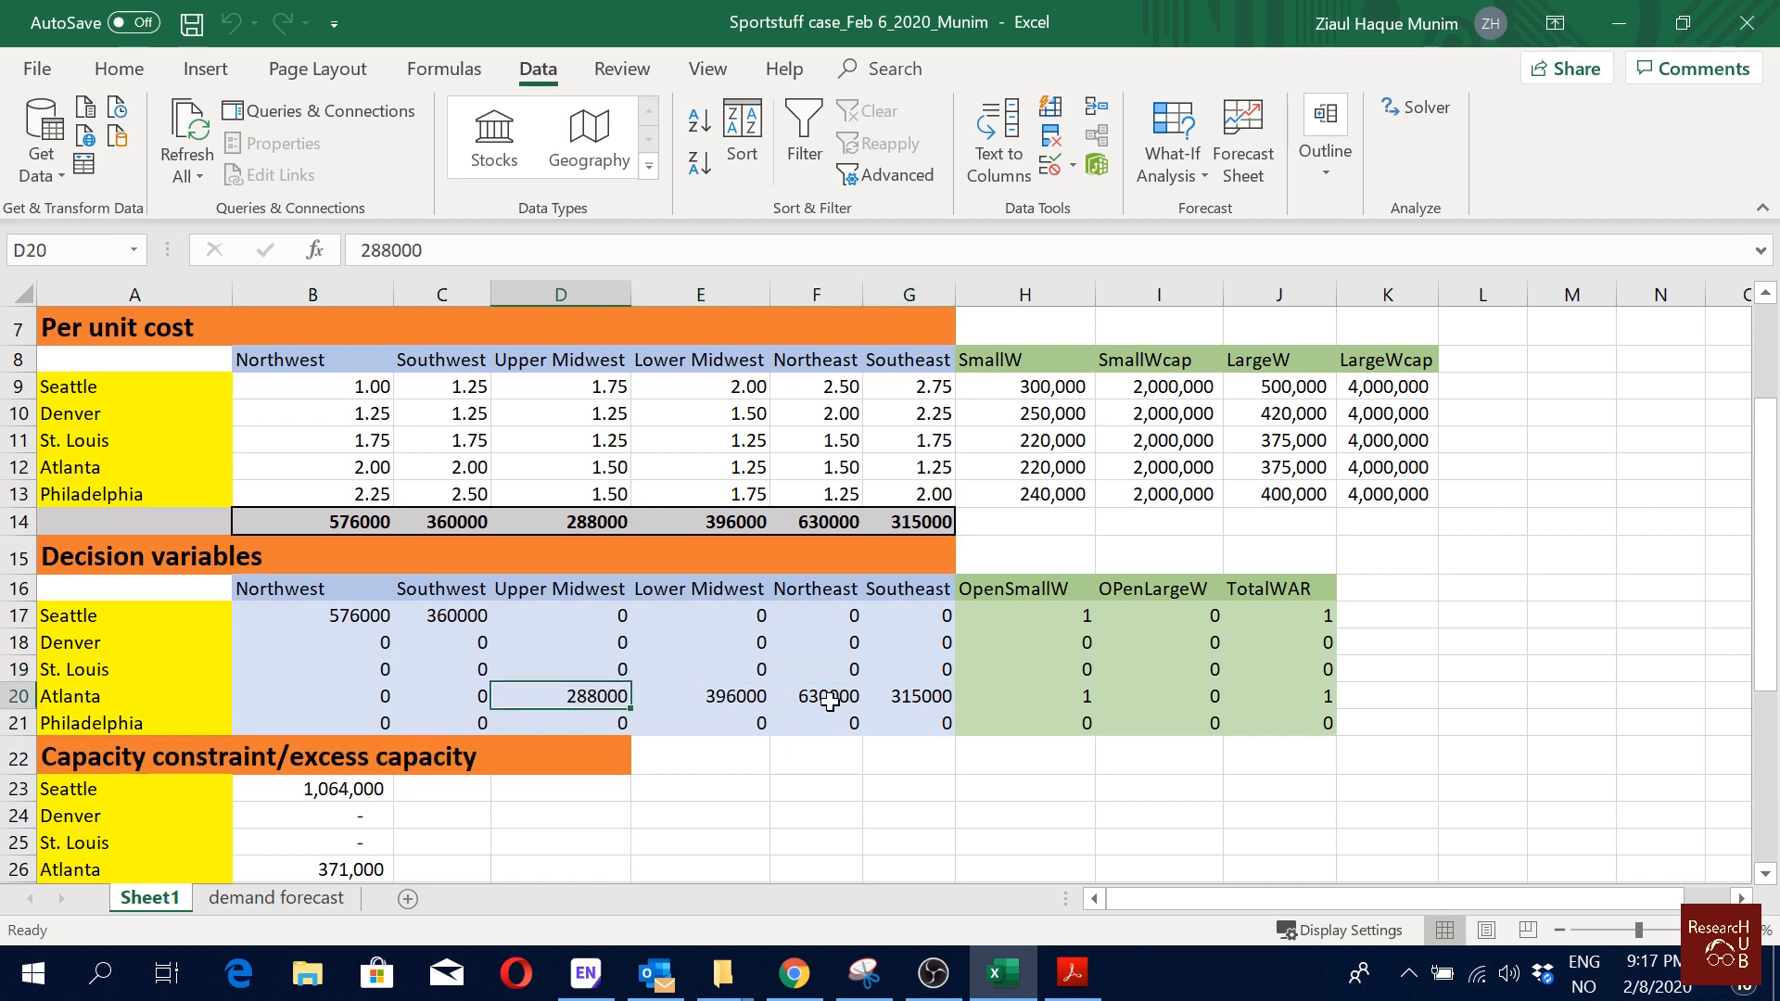
scroll(830, 700, "down", 5)
left_click(385, 740)
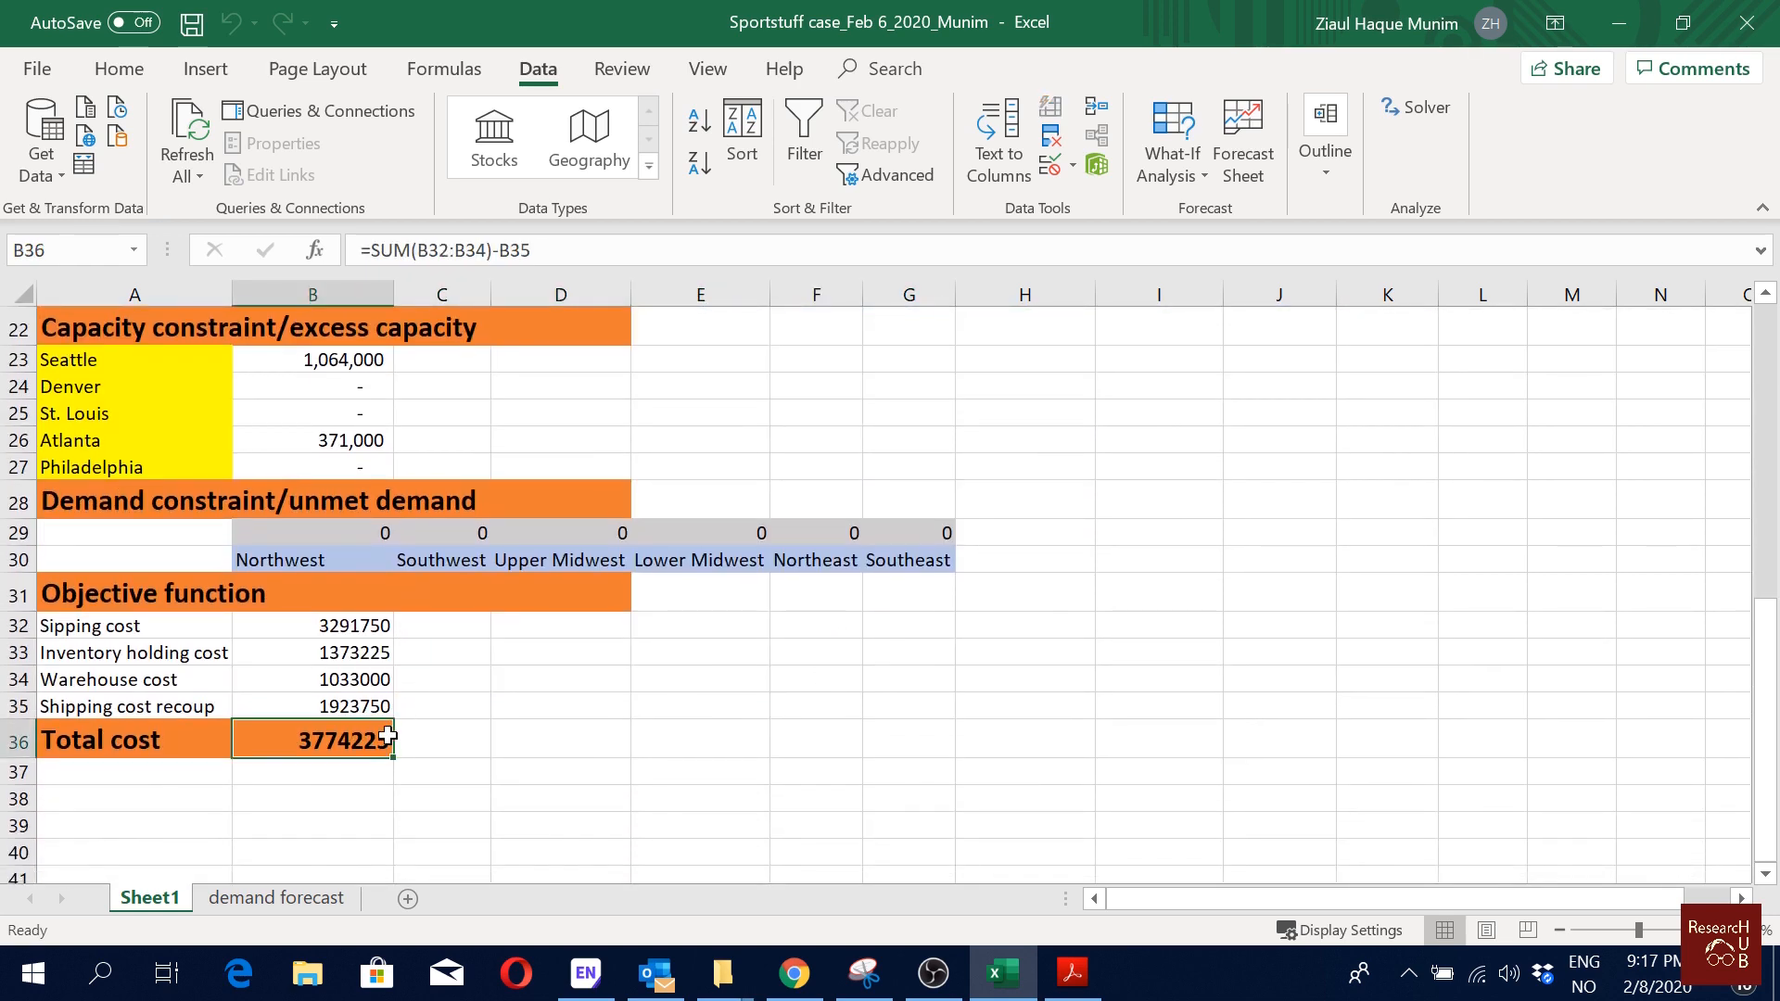